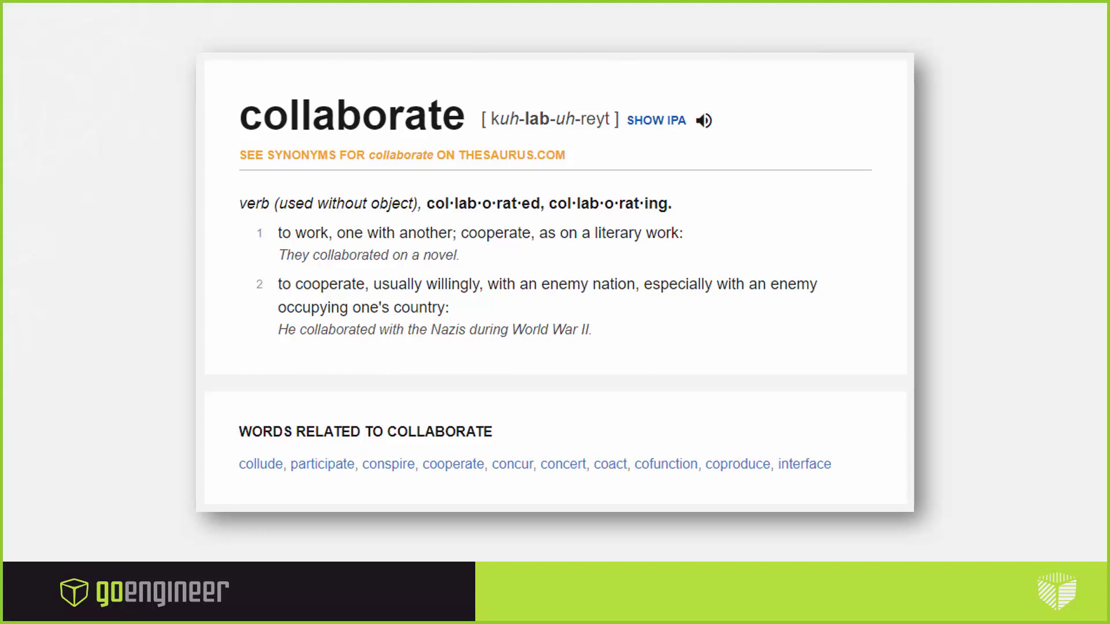
Advance the presentation from the definition of collaborate to the Quotes About Collaboration slide
{"action": "left_click", "coordinate": [906, 421]}
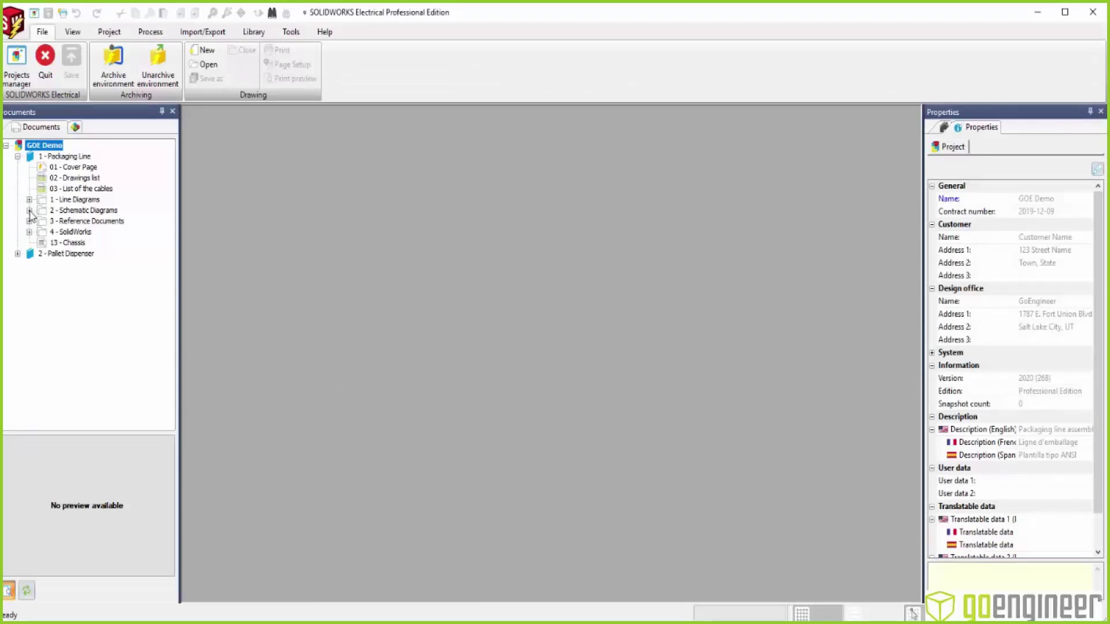
Open the 06 - Power - Packaging Line schematic from Schematic Diagrams and pan to the motor circuits
{"action": "left_click", "coordinate": [29, 211]}
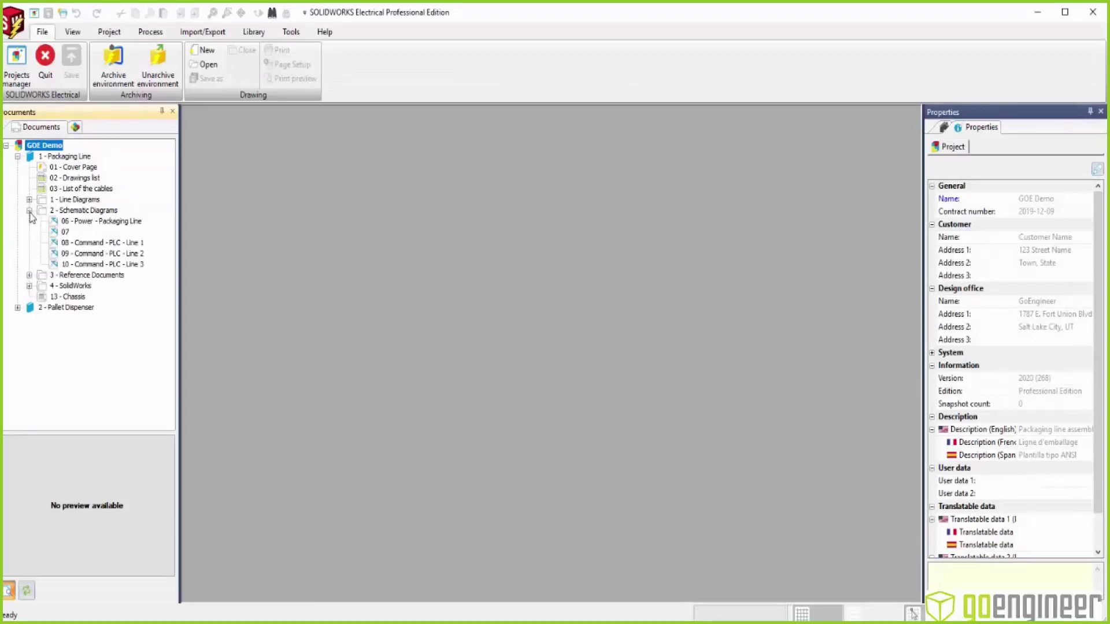
{"action": "left_click", "coordinate": [88, 224]}
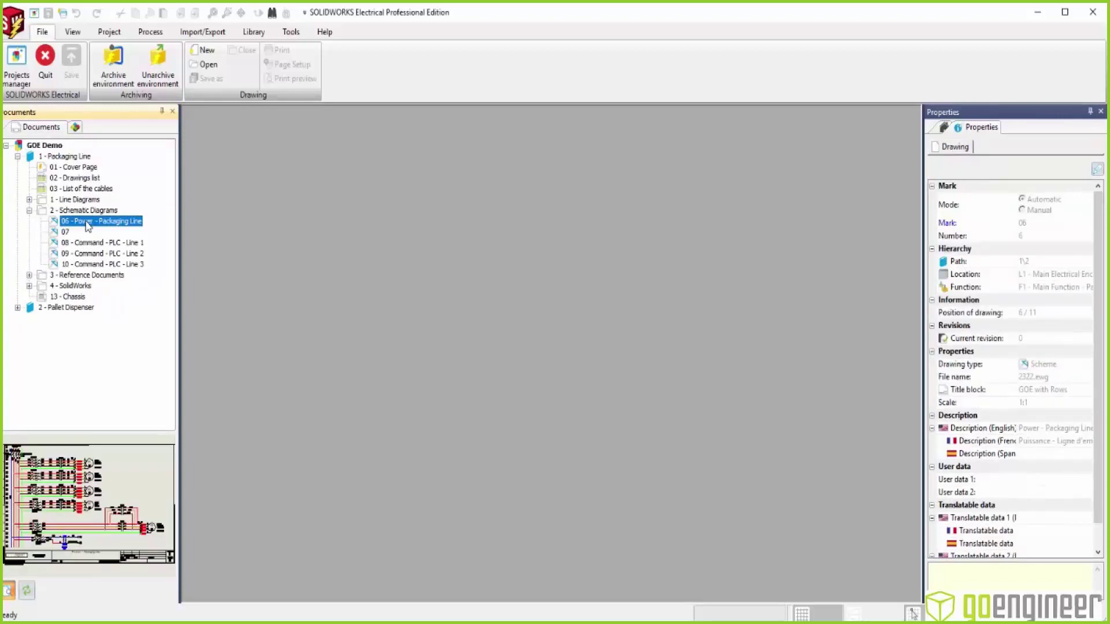
{"action": "double_click", "coordinate": [88, 224]}
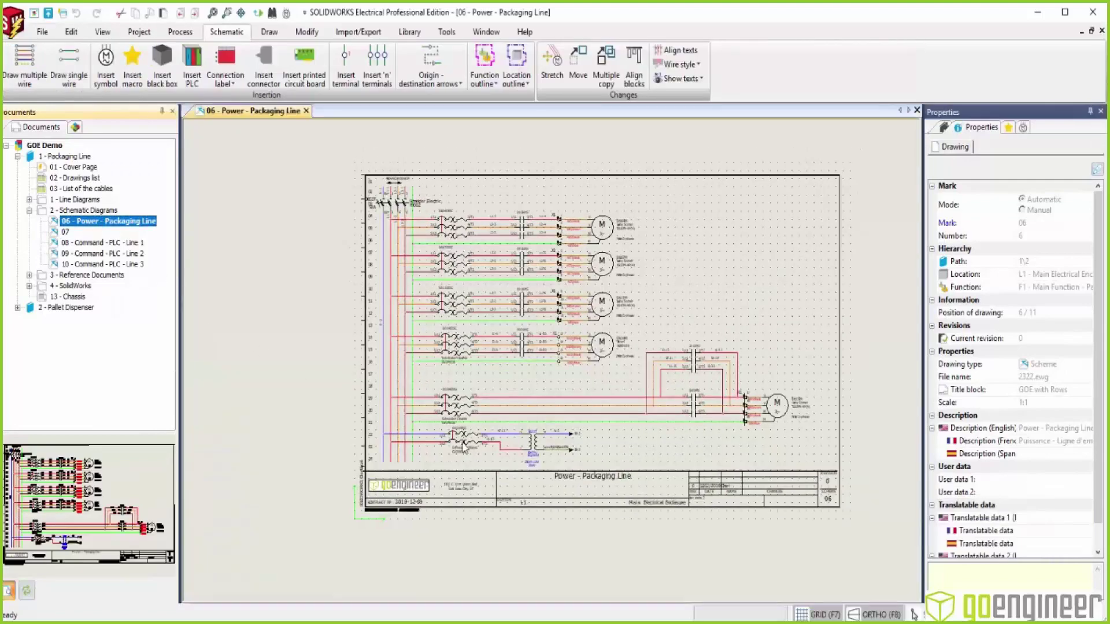
{"action": "scroll", "coordinate": [264, 351], "scroll_direction": "up", "scroll_amount": 3}
{"action": "middle_click_drag", "start_coordinate": [541, 364], "coordinate": [521, 419]}
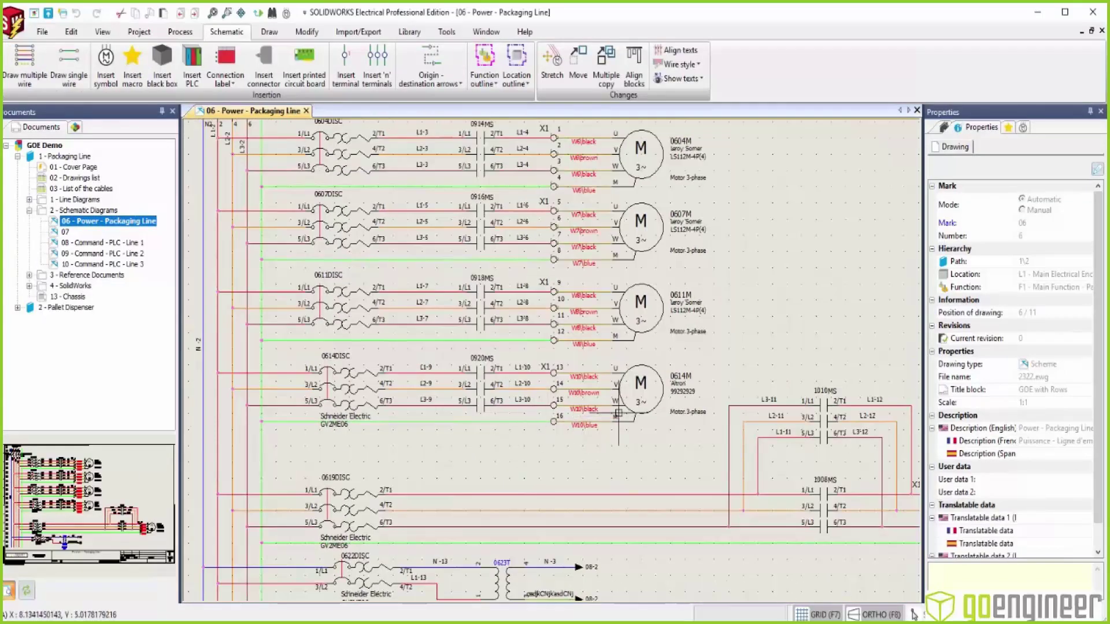
Locate motor 0614M in the components browser under L4 Other Conveyors
{"action": "left_click", "coordinate": [633, 409]}
{"action": "right_click", "coordinate": [633, 409]}
{"action": "mouse_move", "coordinate": [679, 260]}
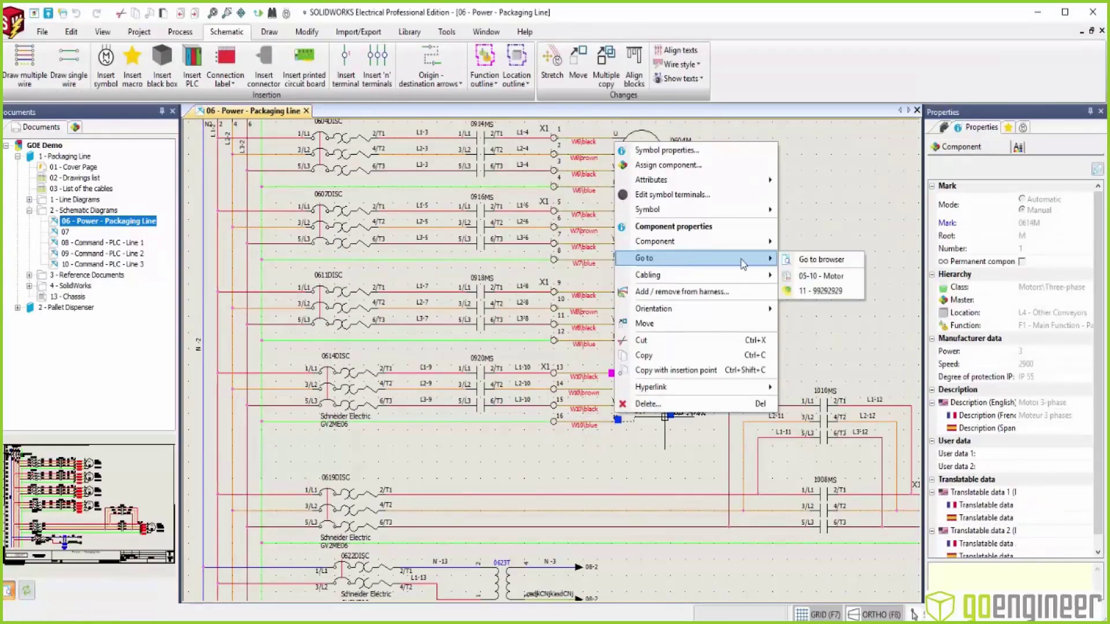
{"action": "left_click", "coordinate": [808, 259]}
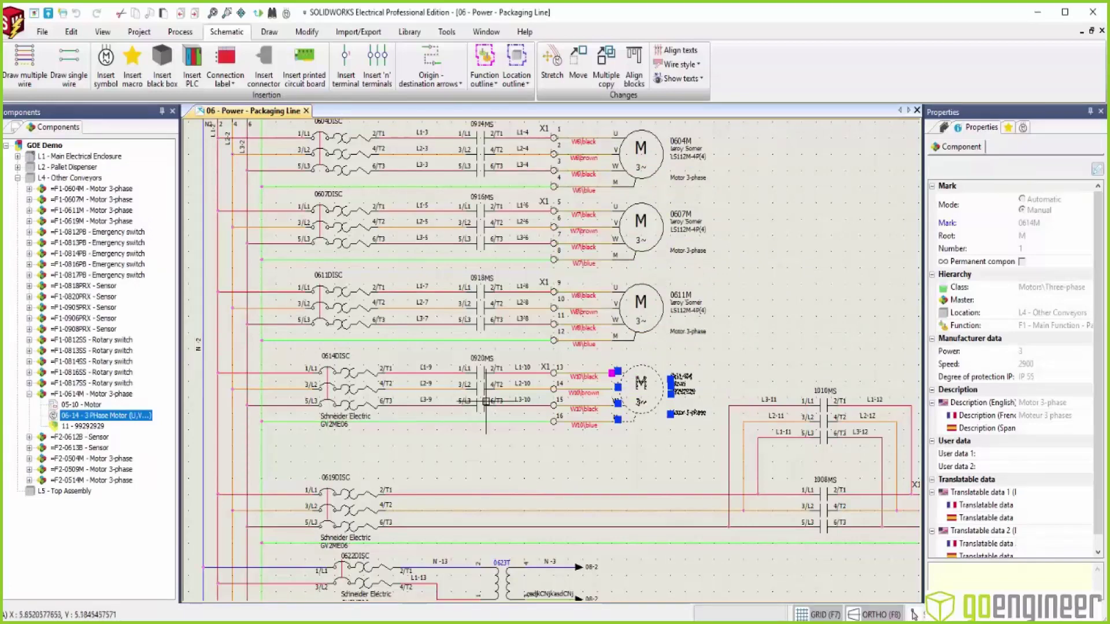
{"action": "scroll", "coordinate": [563, 400], "scroll_direction": "up", "scroll_amount": 4}
{"action": "scroll", "coordinate": [569, 401], "scroll_direction": "up", "scroll_amount": 1}
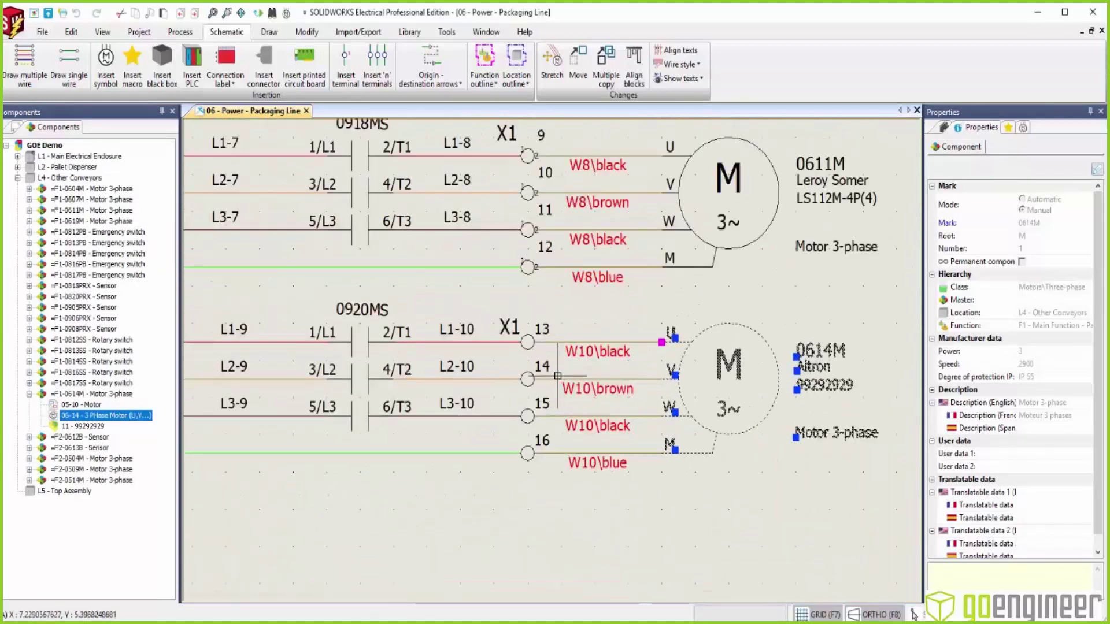
Open cable W10's properties from the brown wire, check its 9.75045 m length, and close them
{"action": "left_click", "coordinate": [555, 381]}
{"action": "right_click", "coordinate": [620, 380]}
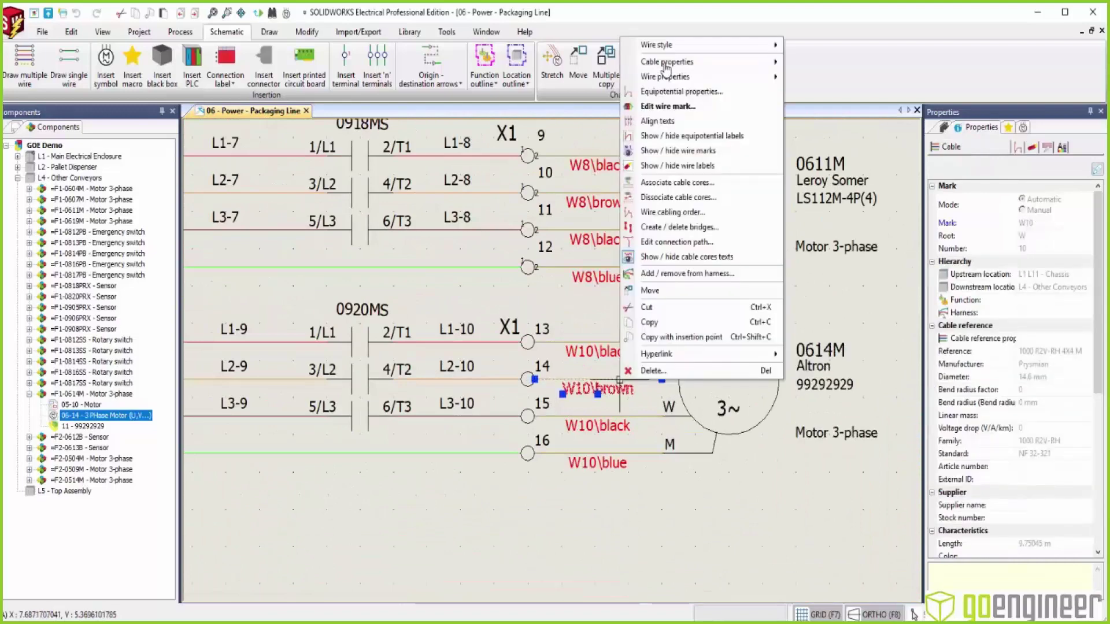
{"action": "mouse_move", "coordinate": [667, 68]}
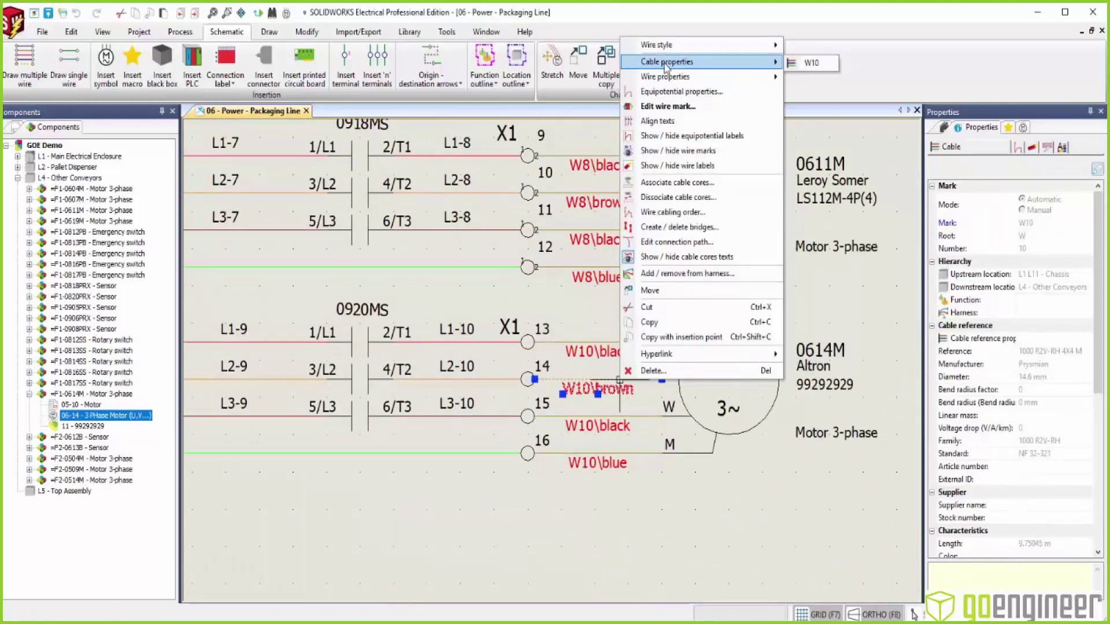
{"action": "left_click", "coordinate": [813, 62]}
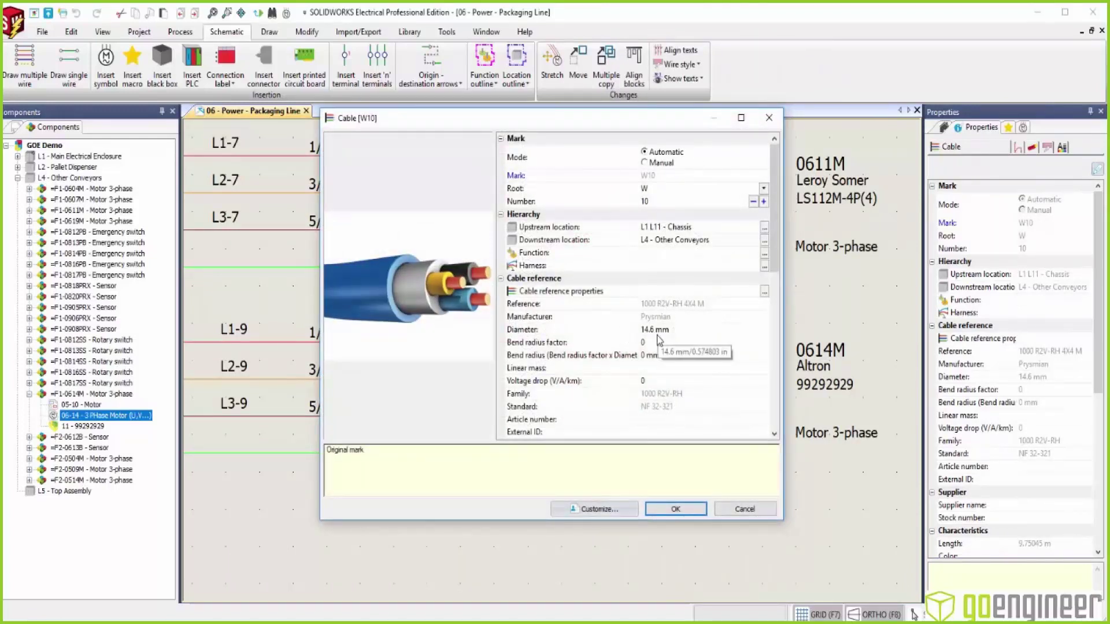
{"action": "scroll", "coordinate": [643, 375], "scroll_direction": "down", "scroll_amount": 3}
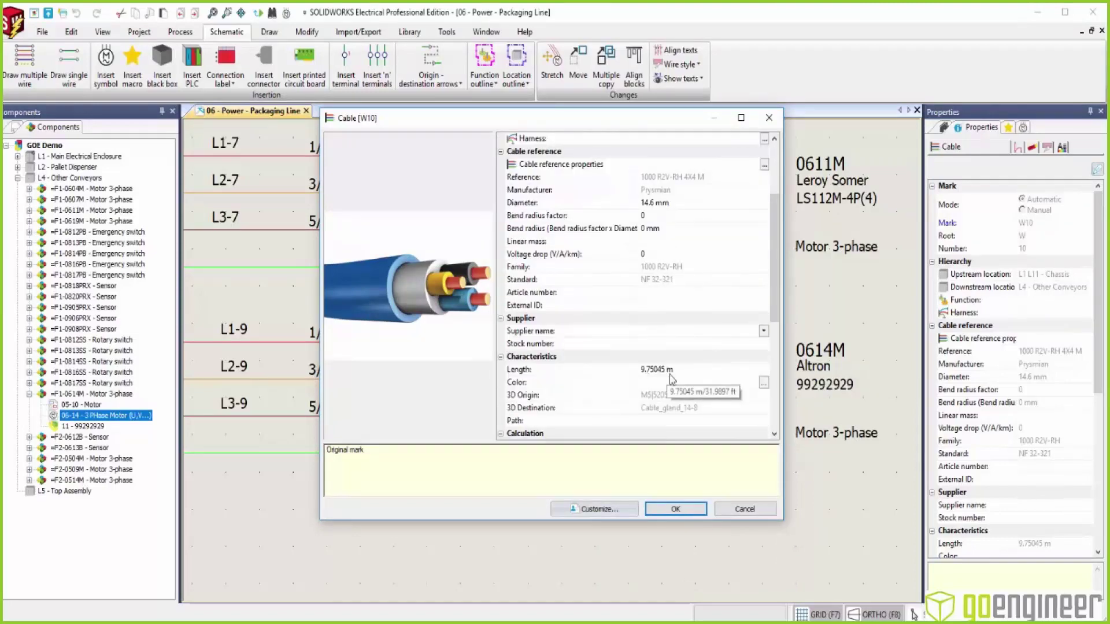
{"action": "left_click", "coordinate": [675, 510]}
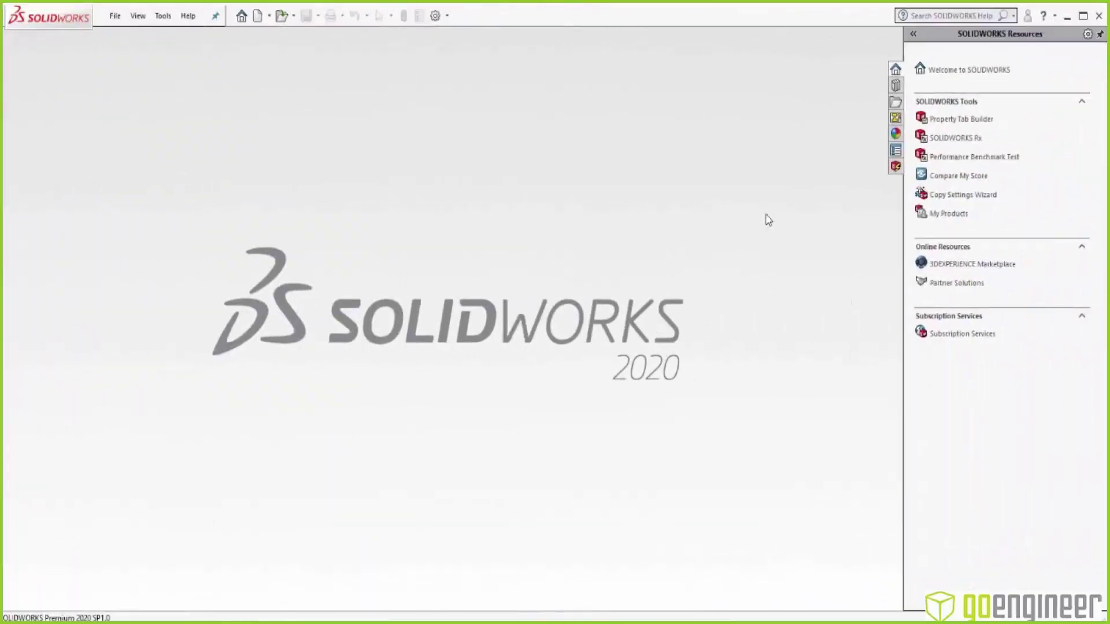
Open the GOE Demo project from the Projects Manager, confirming it despite being in use
{"action": "left_click", "coordinate": [896, 167]}
{"action": "right_click", "coordinate": [945, 132]}
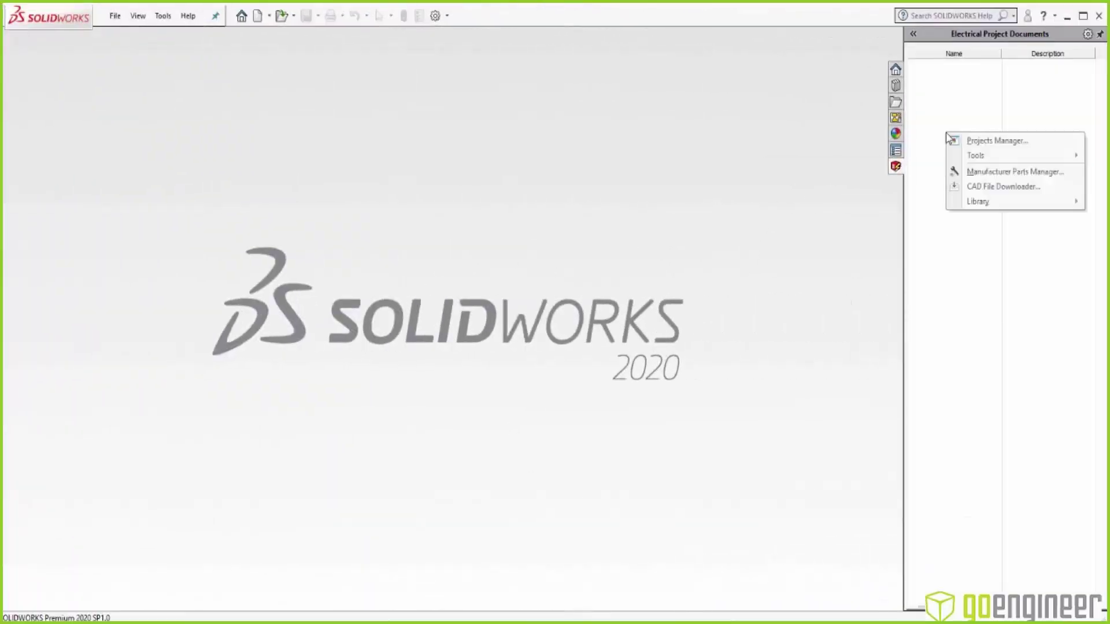
{"action": "left_click", "coordinate": [977, 142]}
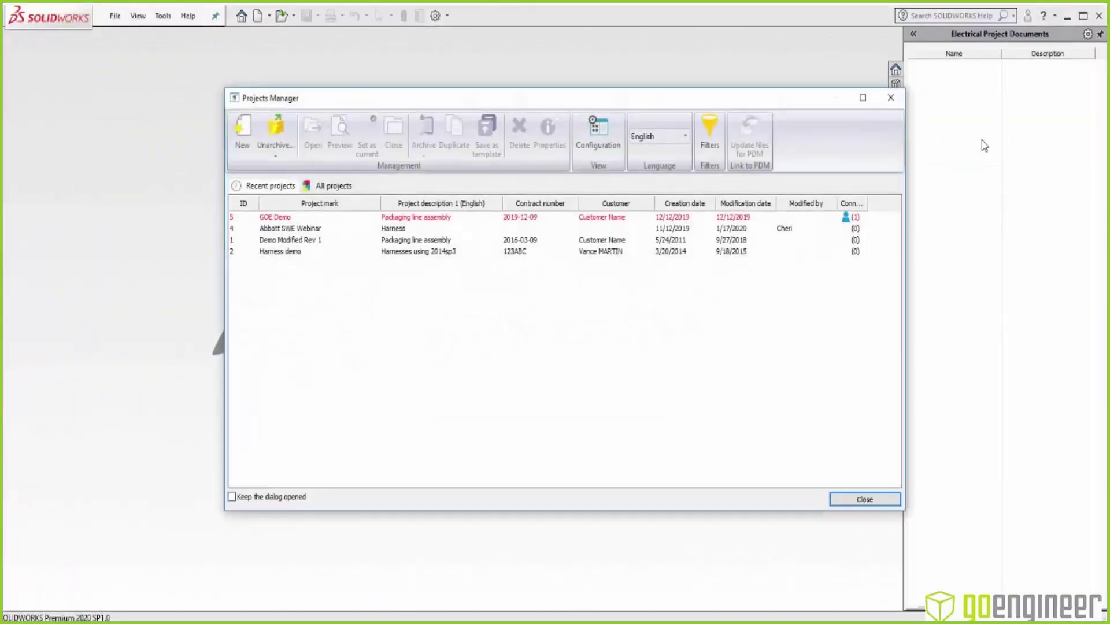
{"action": "left_click", "coordinate": [682, 219]}
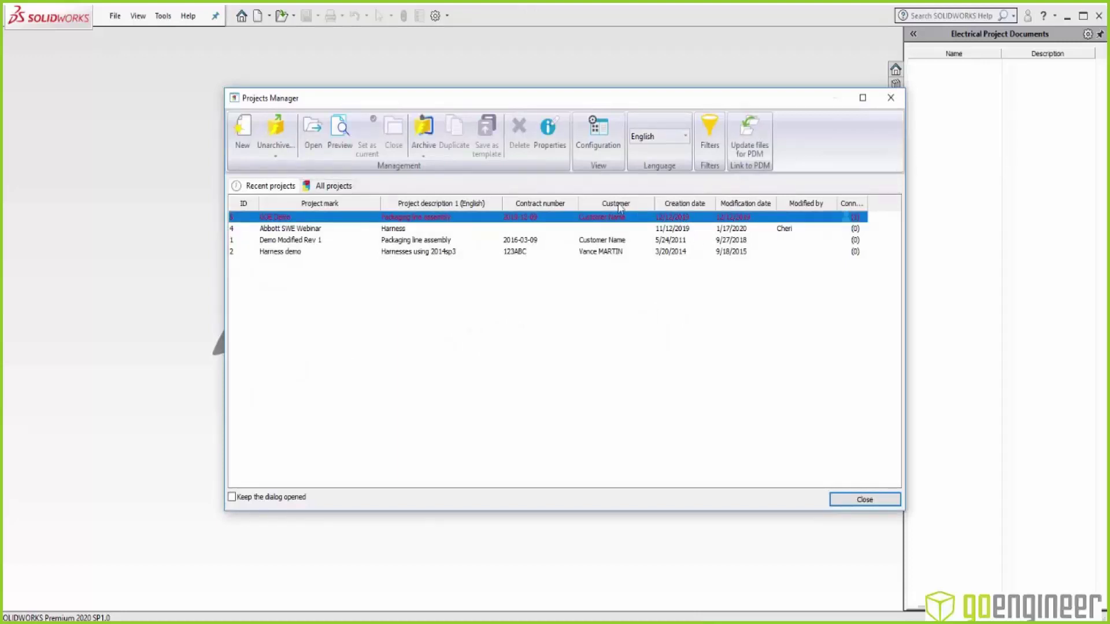
{"action": "left_click", "coordinate": [312, 136]}
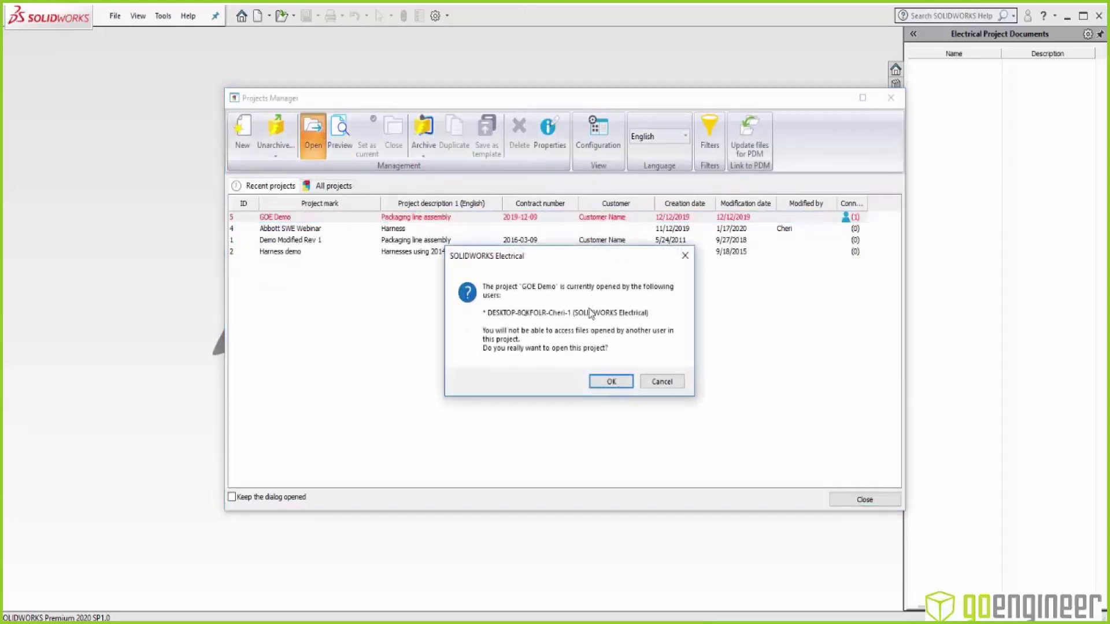
{"action": "left_click", "coordinate": [610, 383]}
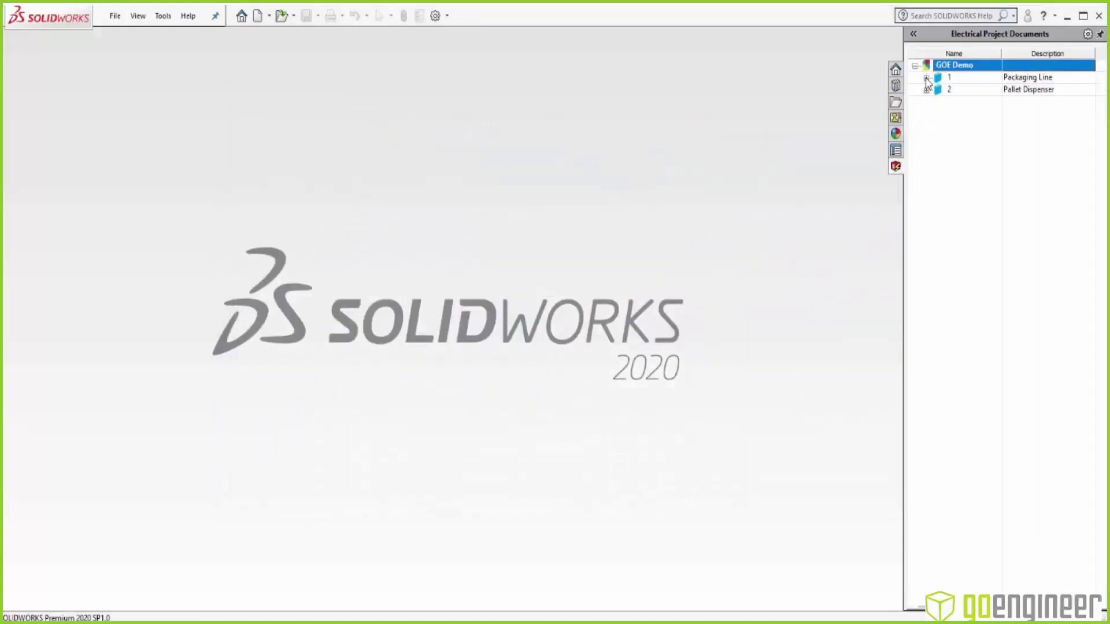
Open the 11 Electrical sub assembly from the Packaging Line's SolidWorks folder
{"action": "left_click", "coordinate": [927, 77]}
{"action": "left_click", "coordinate": [938, 162]}
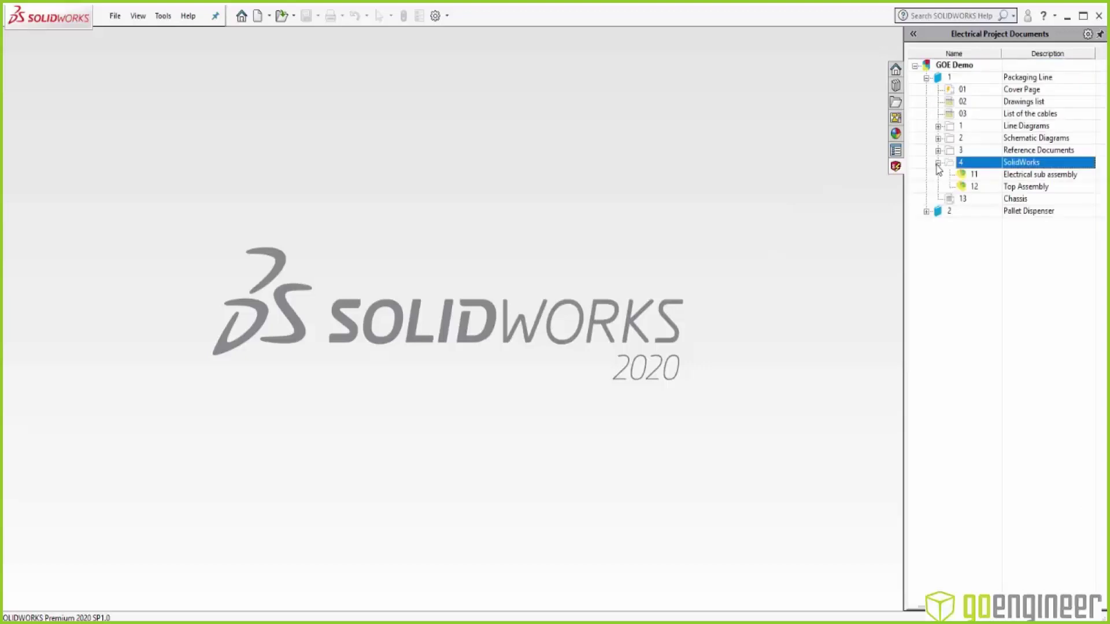
{"action": "left_click", "coordinate": [1034, 176]}
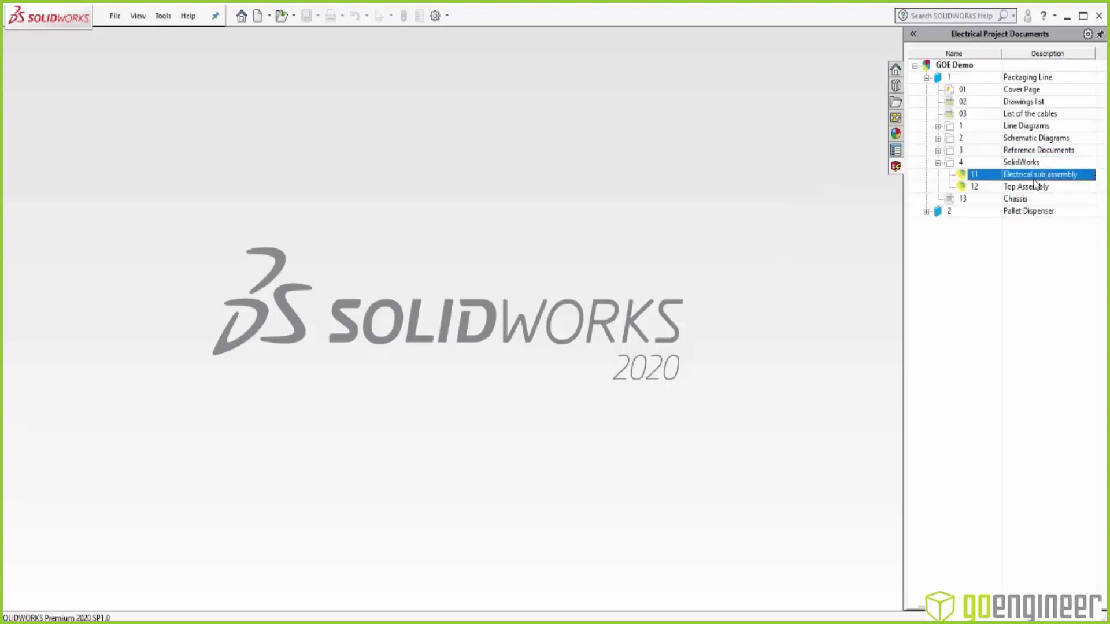
{"action": "right_click", "coordinate": [1033, 179]}
{"action": "left_click", "coordinate": [1056, 186]}
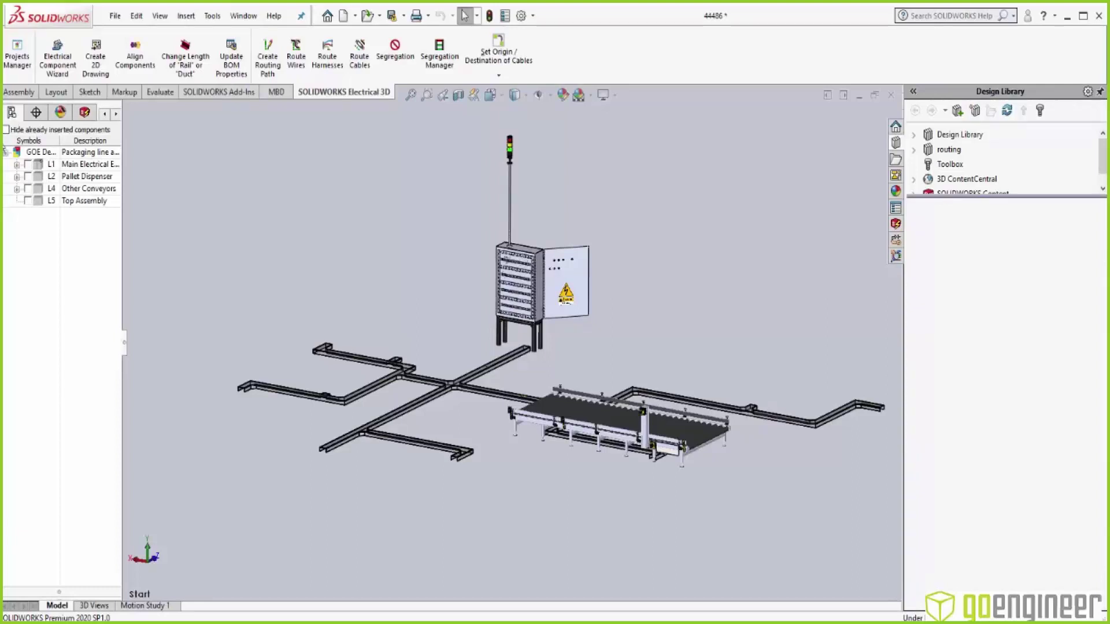
Select Electric Motor<2> in the feature tree and zoom in on the conveyor motor
{"action": "left_click_drag", "start_coordinate": [152, 286], "coordinate": [166, 285]}
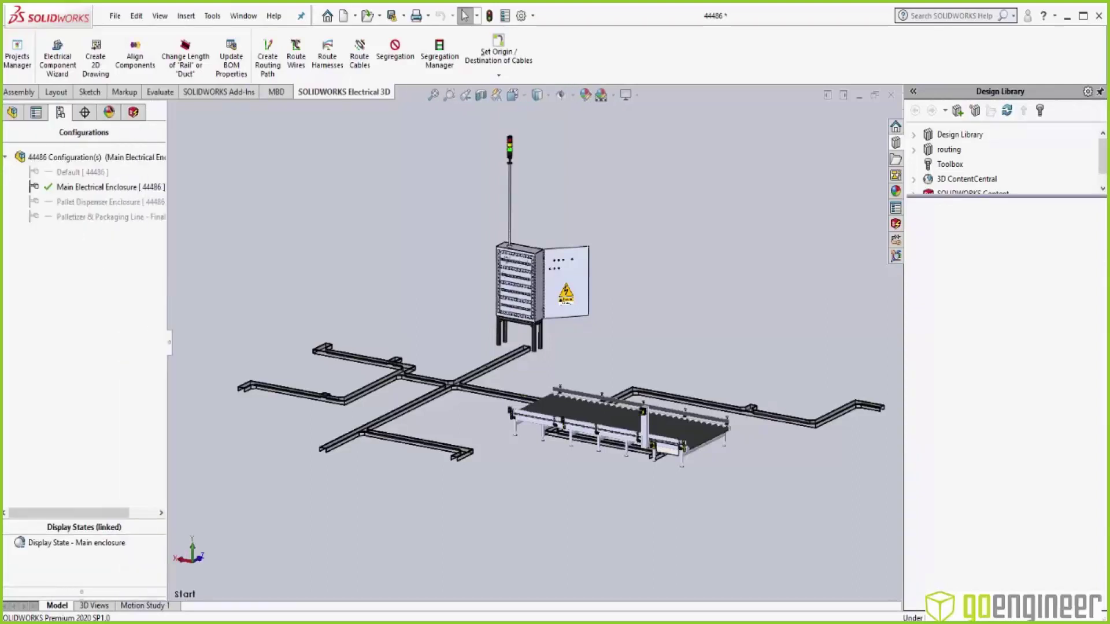
{"action": "left_click", "coordinate": [19, 118]}
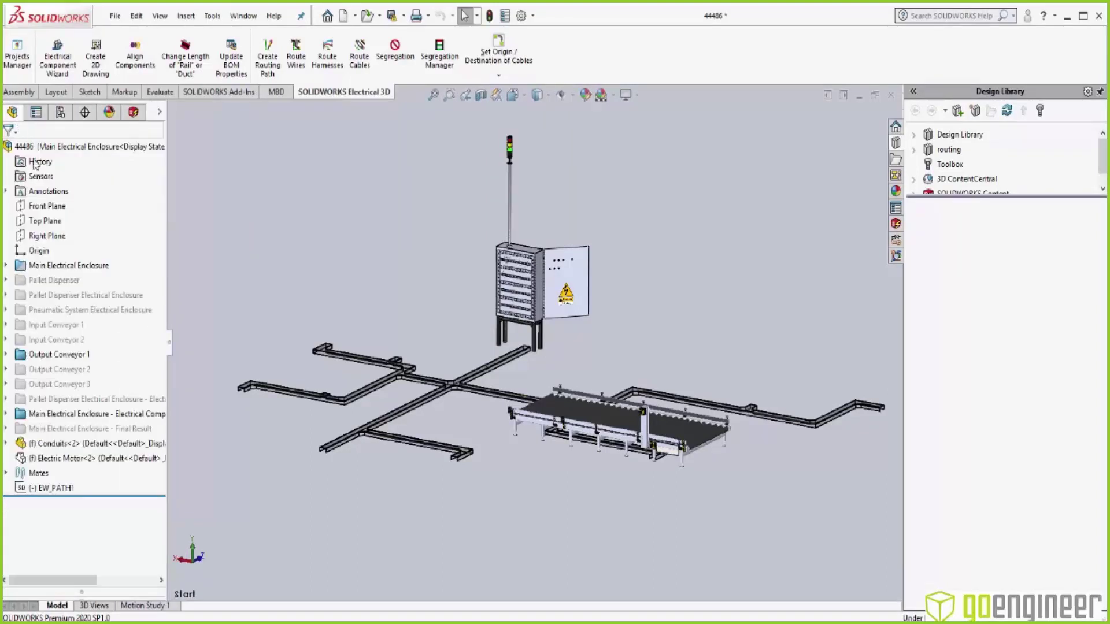
{"action": "left_click", "coordinate": [49, 460]}
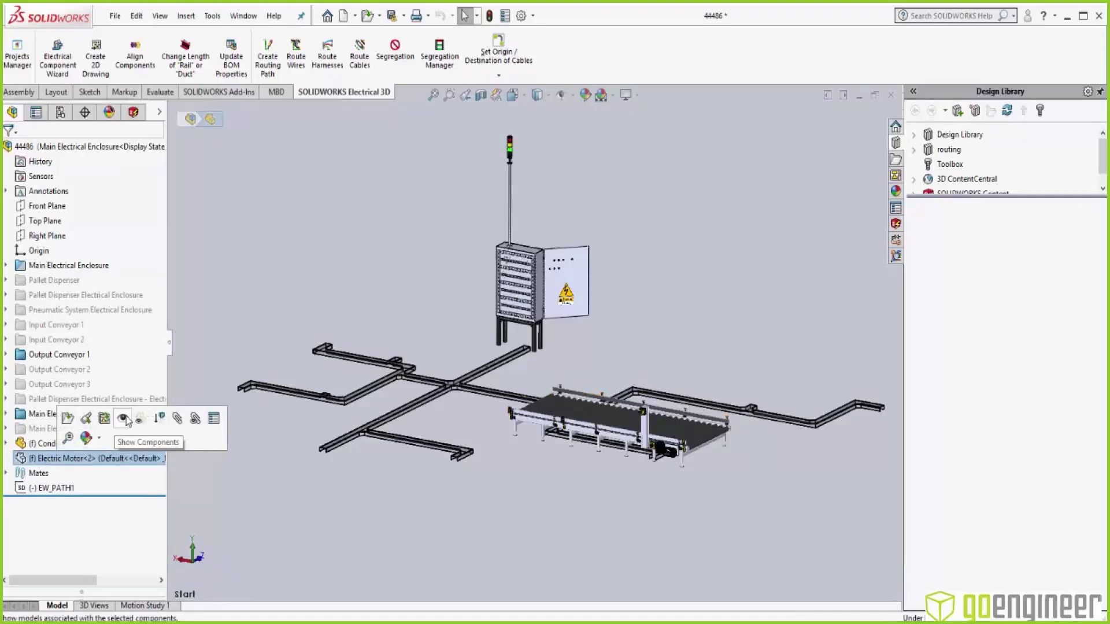
{"action": "scroll", "coordinate": [665, 451], "scroll_direction": "down", "scroll_amount": 8}
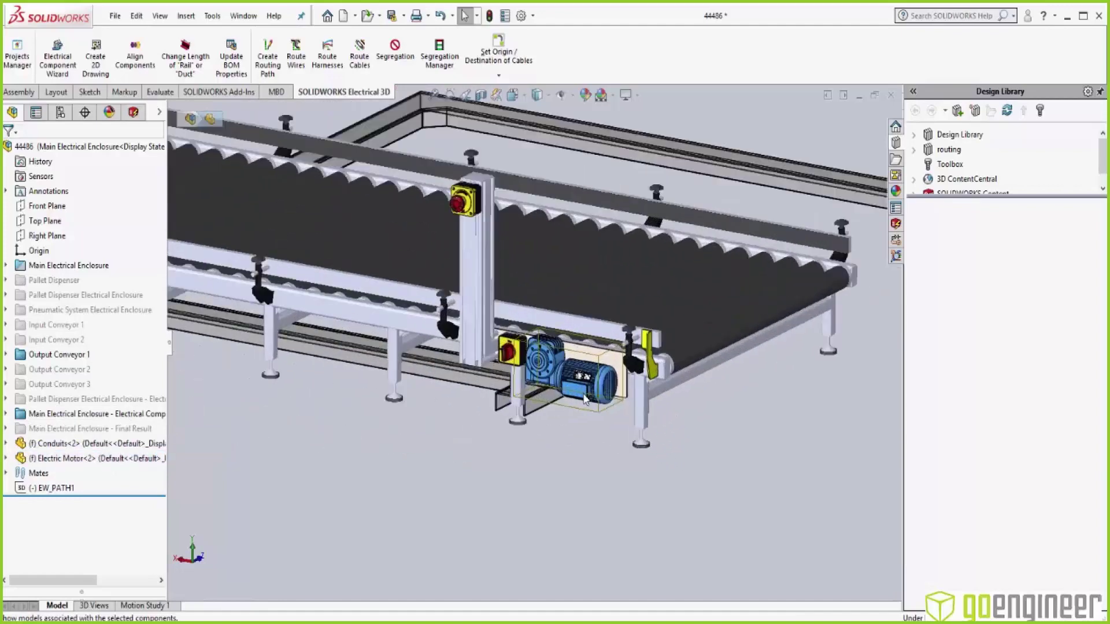
{"action": "scroll", "coordinate": [585, 398], "scroll_direction": "down", "scroll_amount": 1}
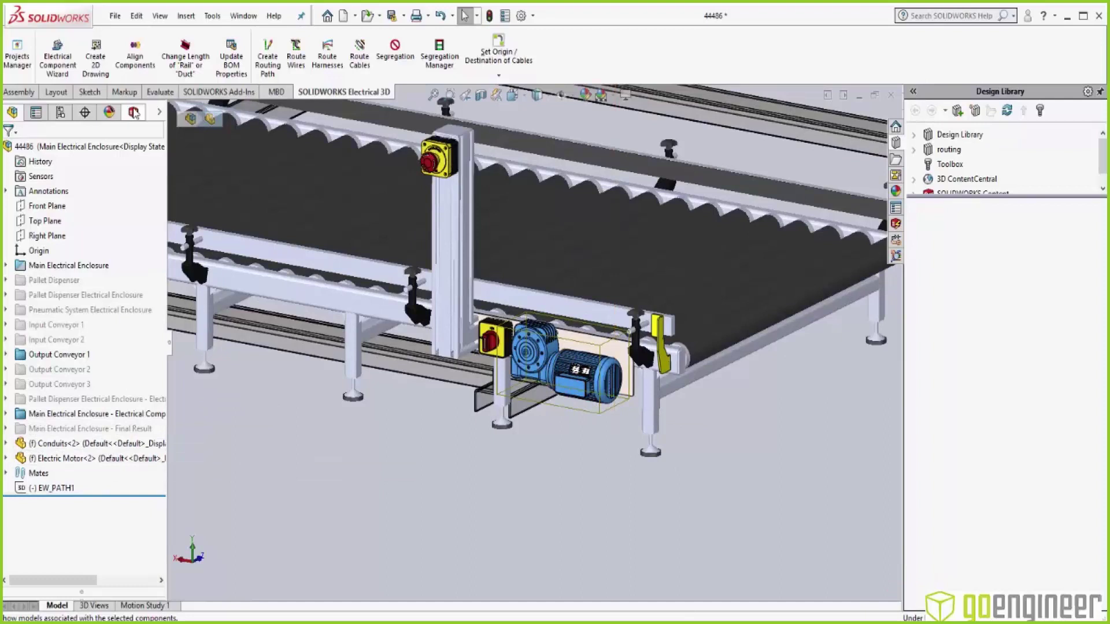
List electrical components hiding inserted ones, expanding L4 Other Conveyors and 0614M's part
{"action": "left_click", "coordinate": [133, 113]}
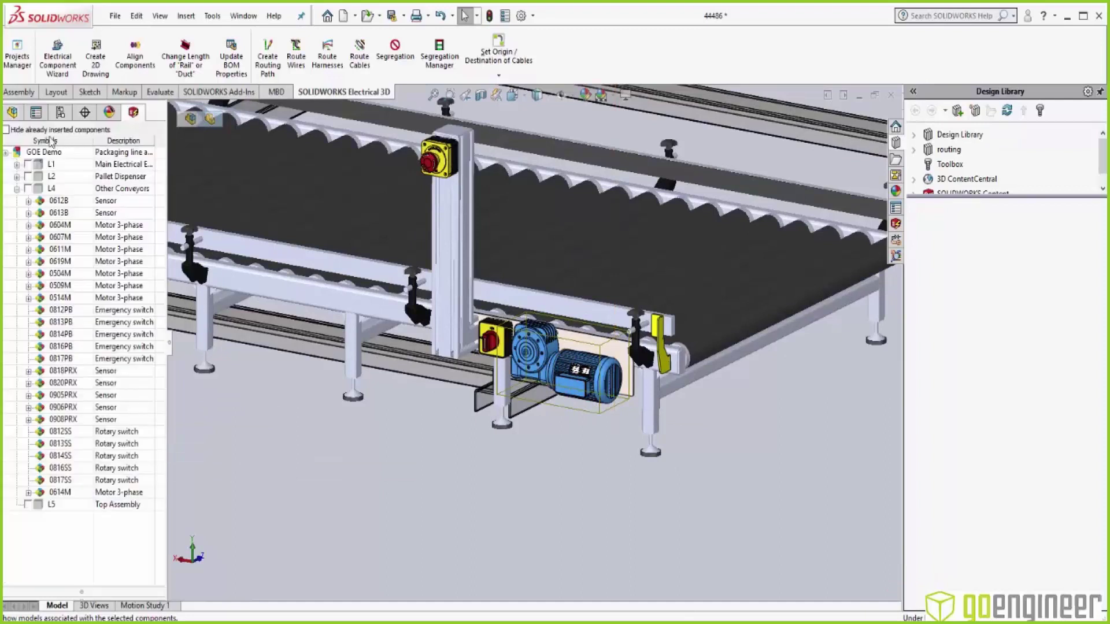
{"action": "left_click", "coordinate": [7, 131]}
{"action": "left_click", "coordinate": [17, 188]}
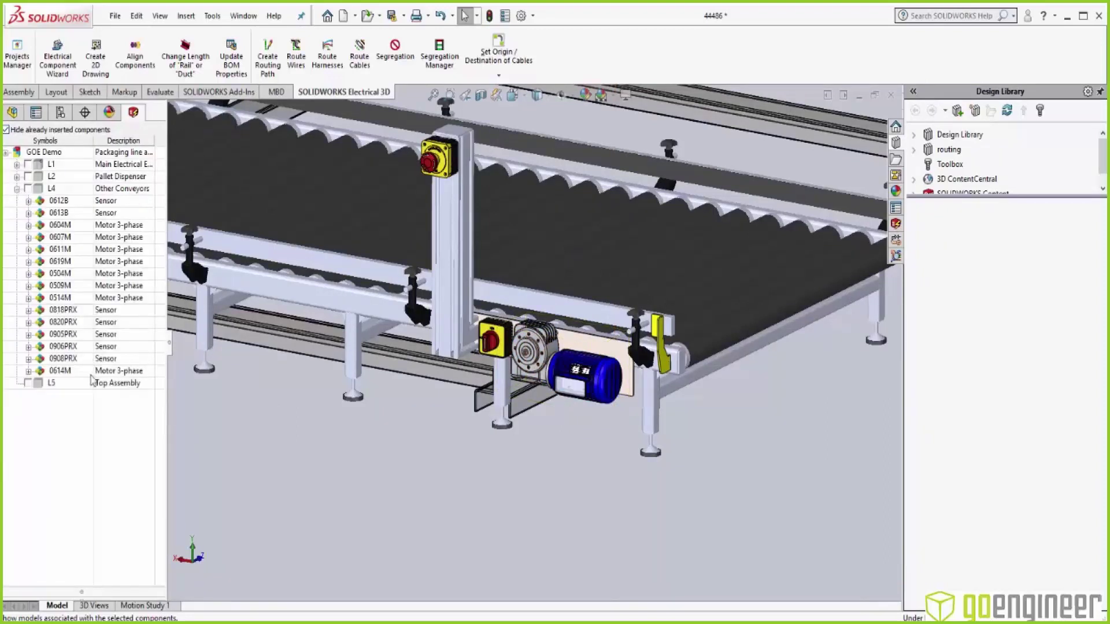
{"action": "left_click", "coordinate": [28, 371]}
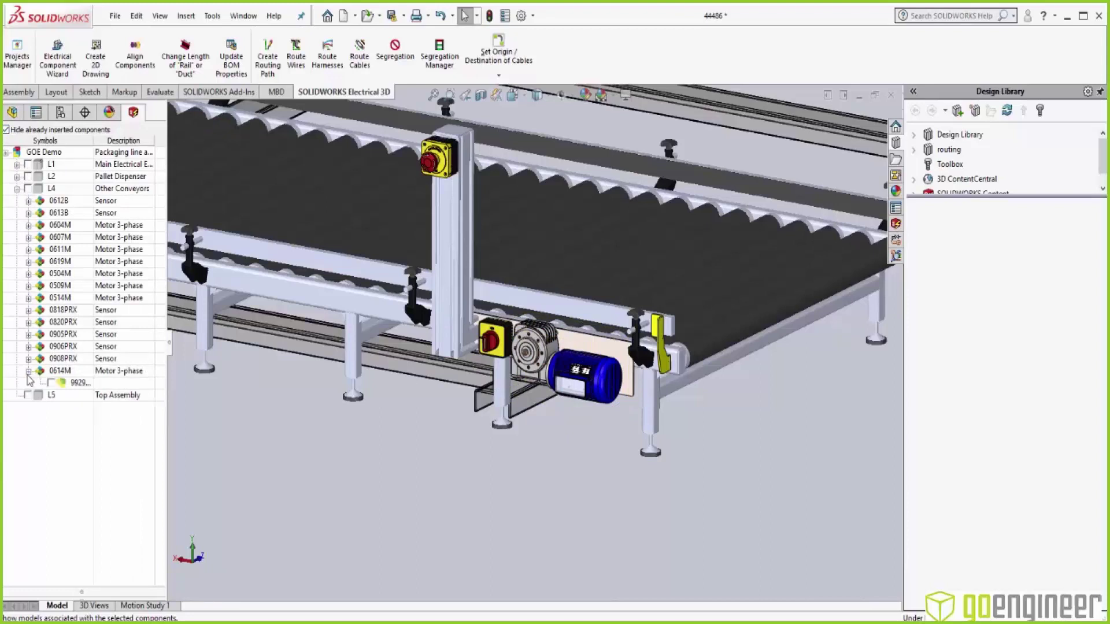
{"action": "left_click", "coordinate": [73, 384]}
Associate the part under 0614M with the blue Electric Motor component on the conveyor
{"action": "right_click", "coordinate": [74, 388]}
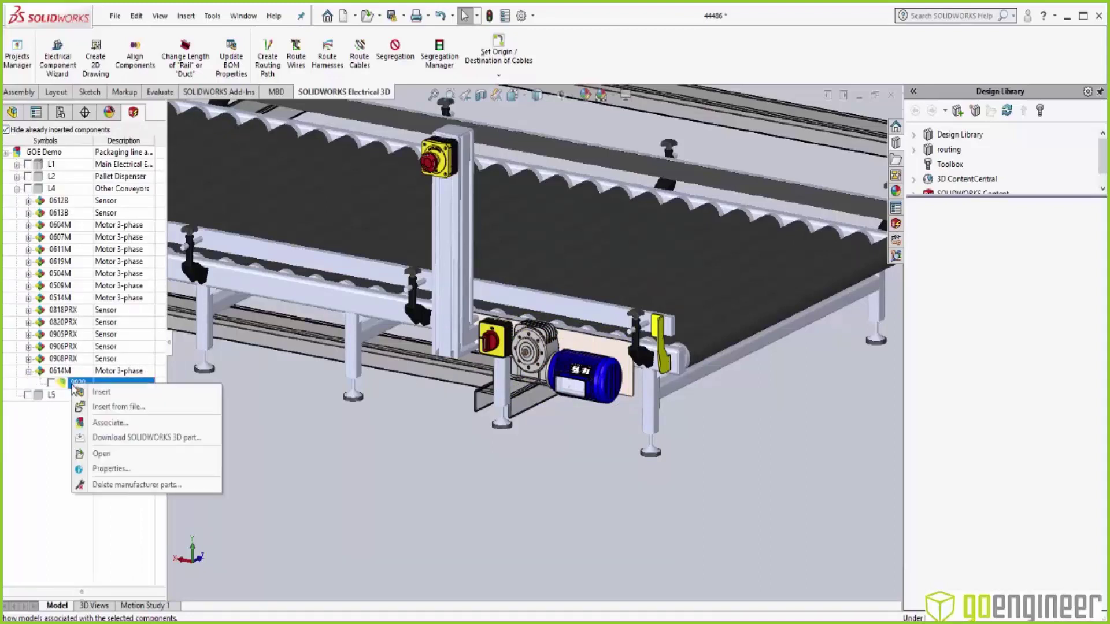
{"action": "left_click", "coordinate": [99, 422]}
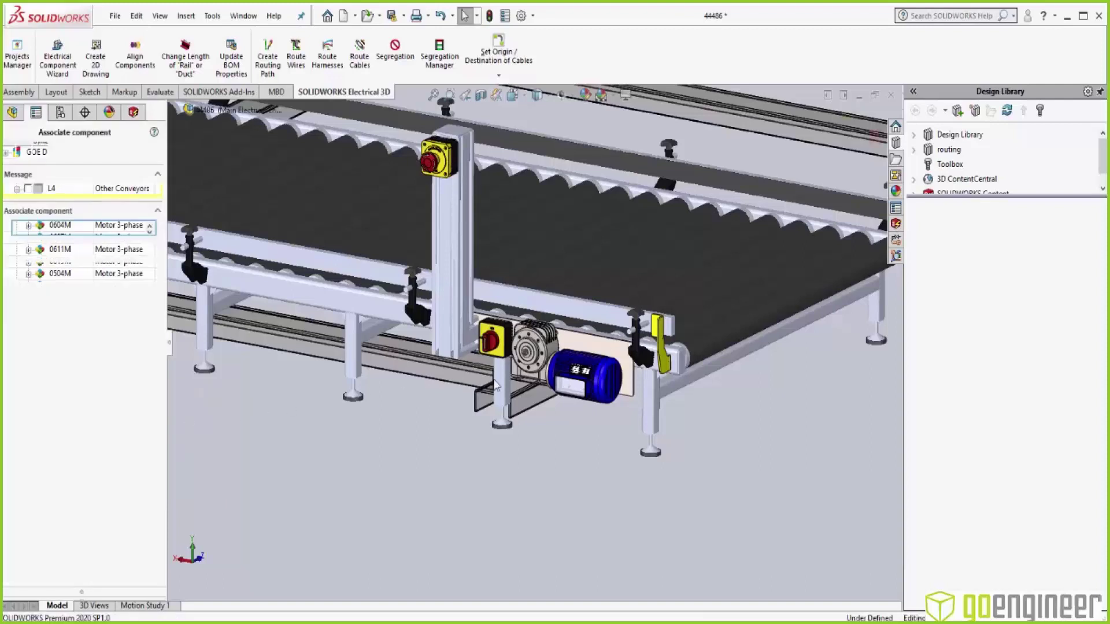
{"action": "left_click", "coordinate": [606, 383]}
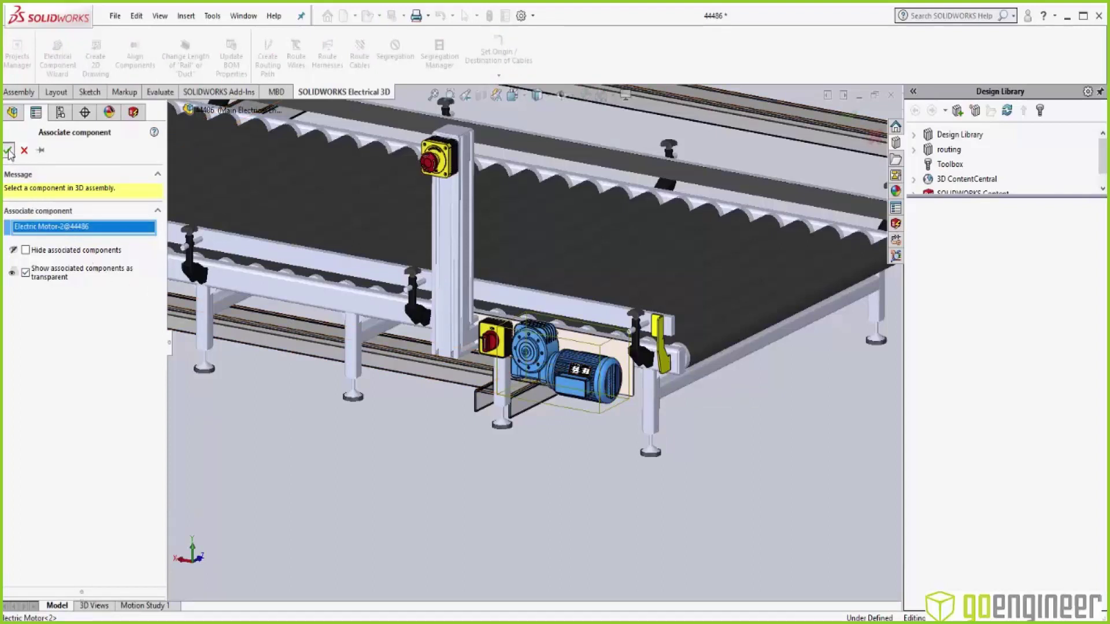
{"action": "left_click", "coordinate": [9, 151]}
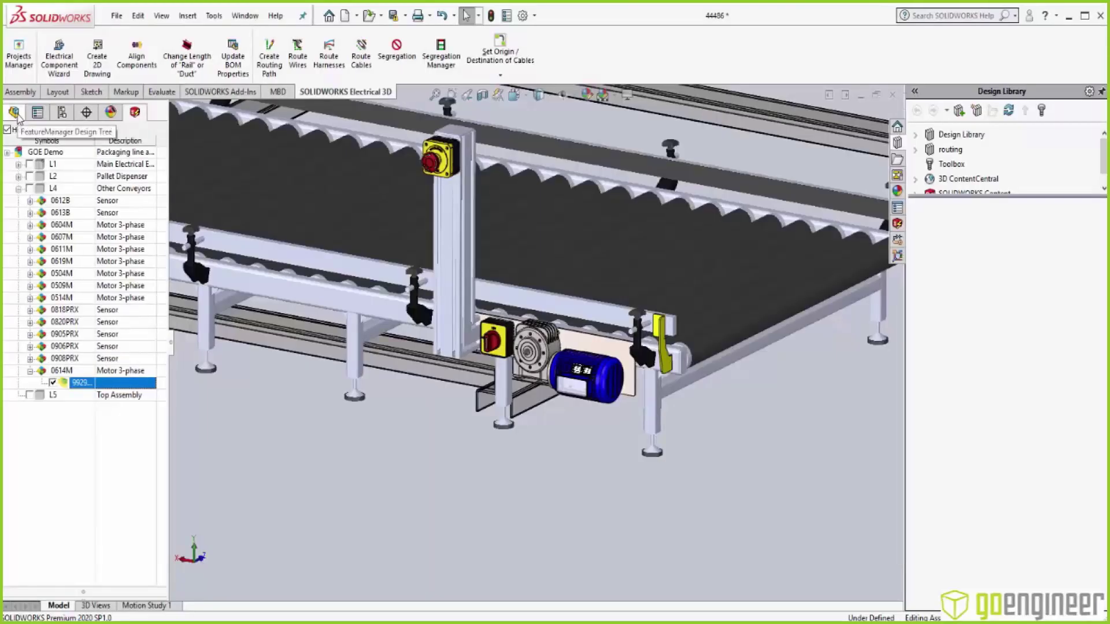
{"action": "left_click", "coordinate": [17, 116]}
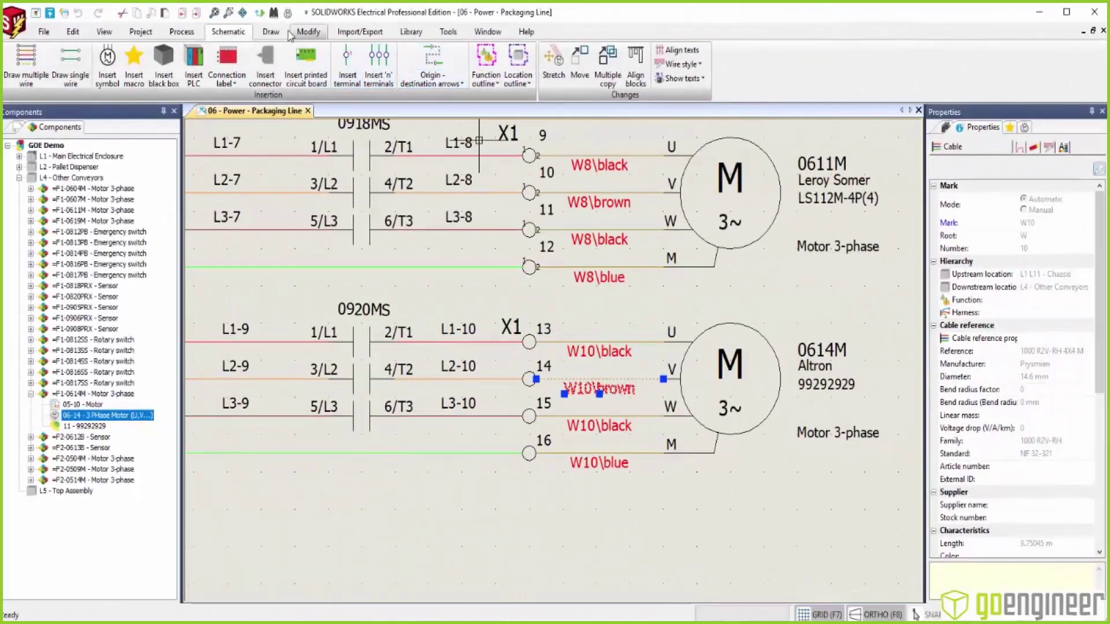
{"action": "left_click", "coordinate": [140, 31]}
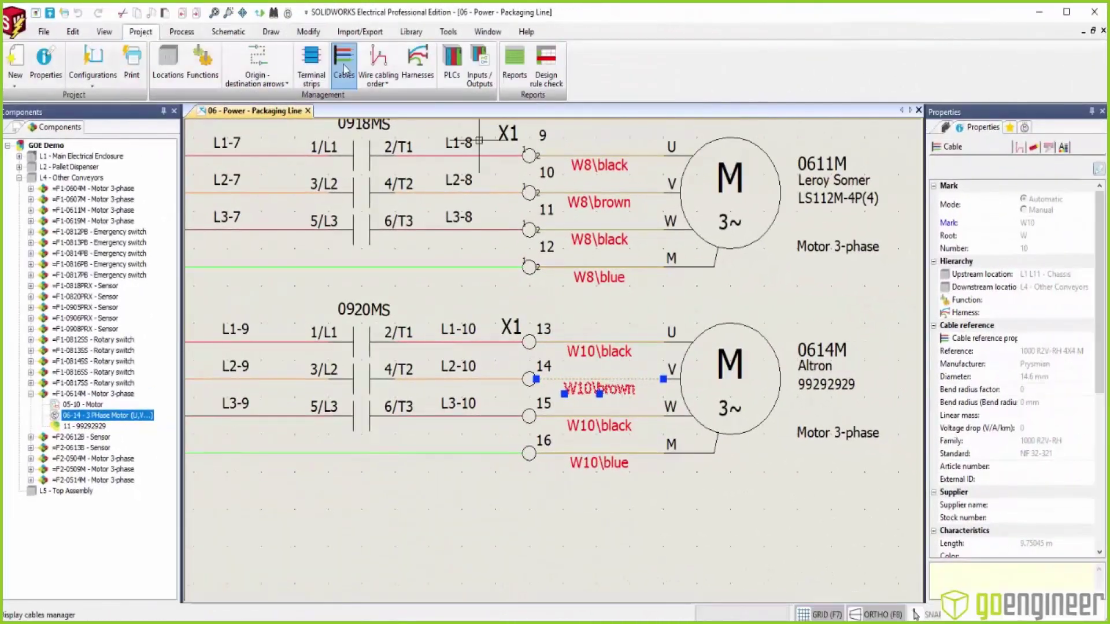
{"action": "left_click", "coordinate": [344, 71]}
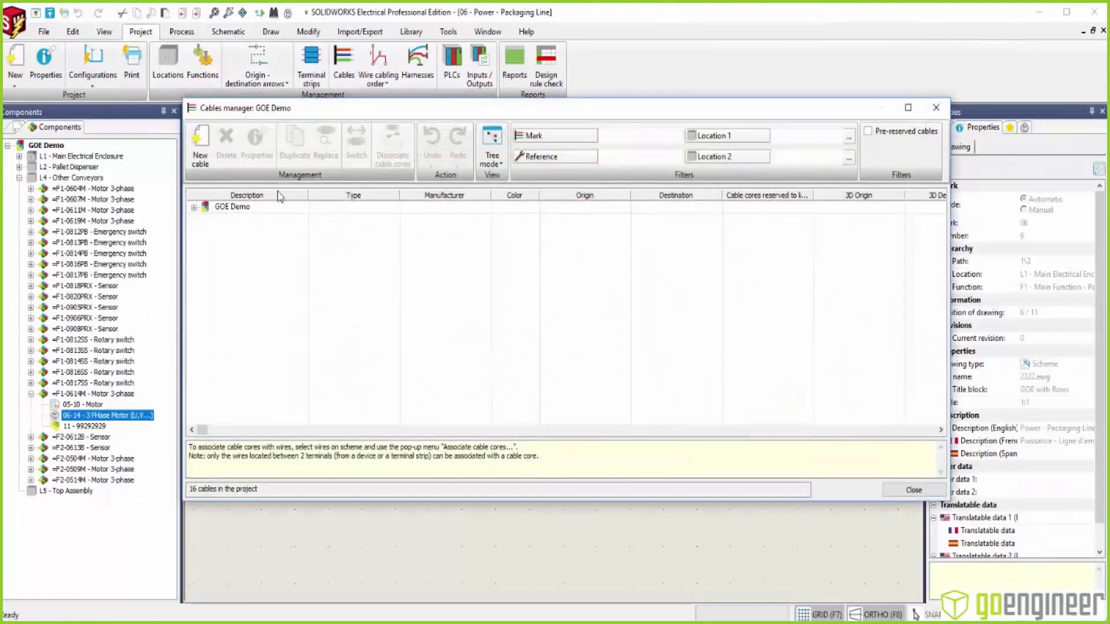
{"action": "left_click", "coordinate": [194, 207]}
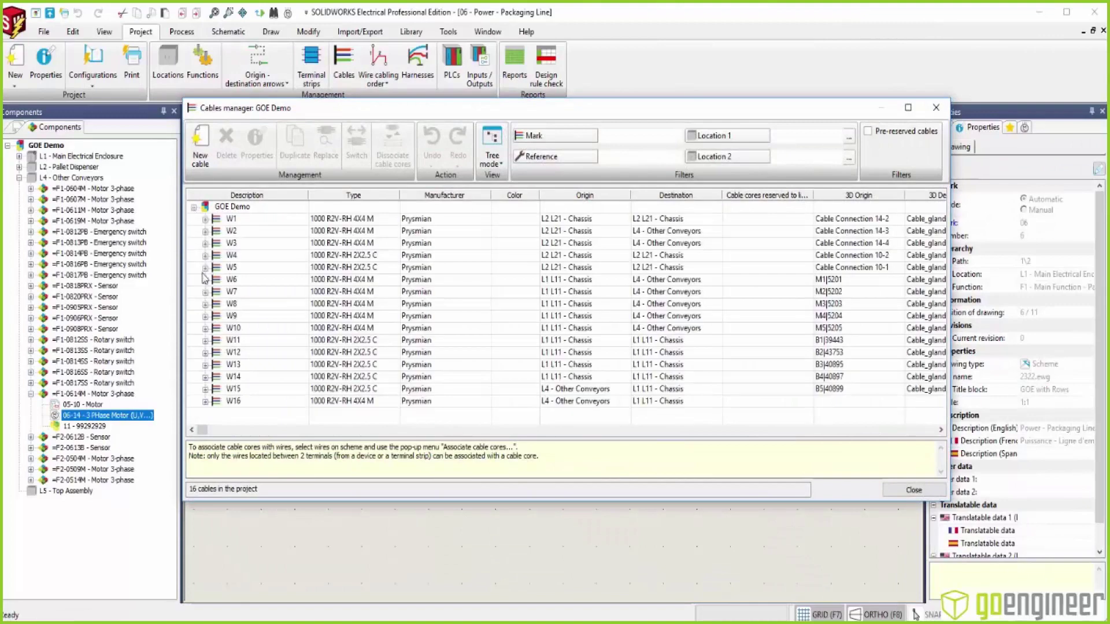
{"action": "left_click", "coordinate": [227, 329]}
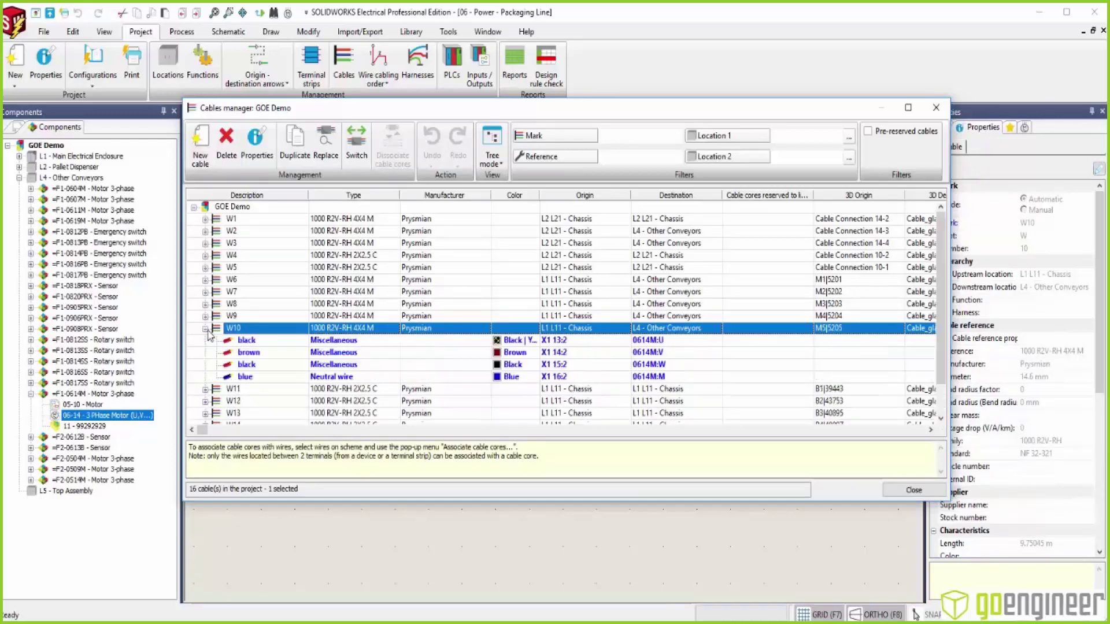
{"action": "left_click", "coordinate": [206, 329]}
{"action": "left_click", "coordinate": [906, 496]}
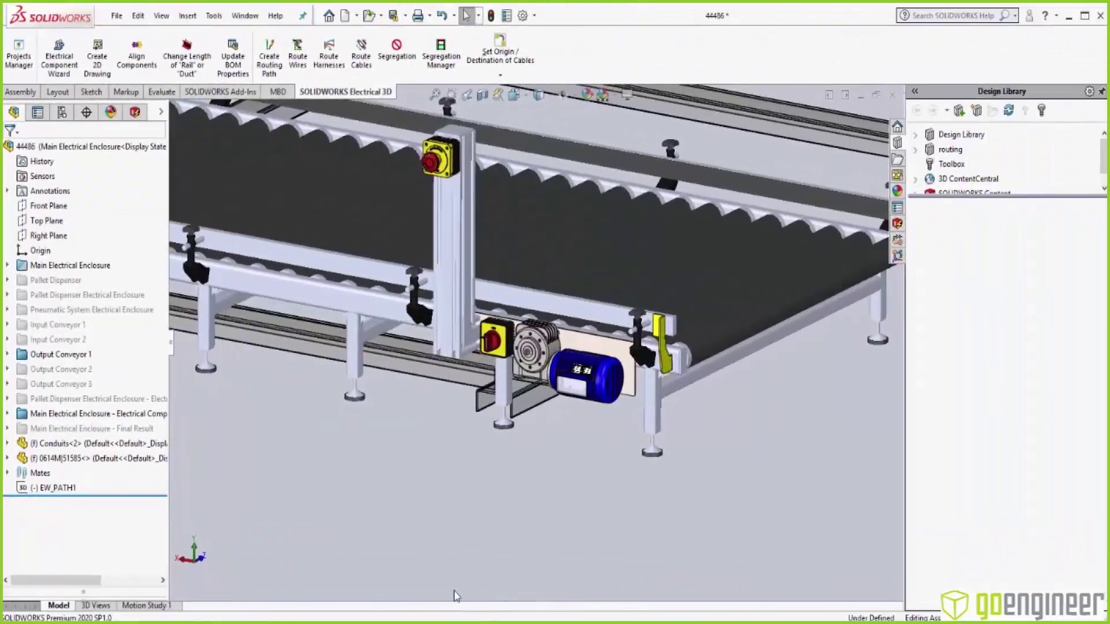
View the Main Electrical Enclosure from the front and expand L1 and L11 Chassis in the components list
{"action": "right_click", "coordinate": [309, 454]}
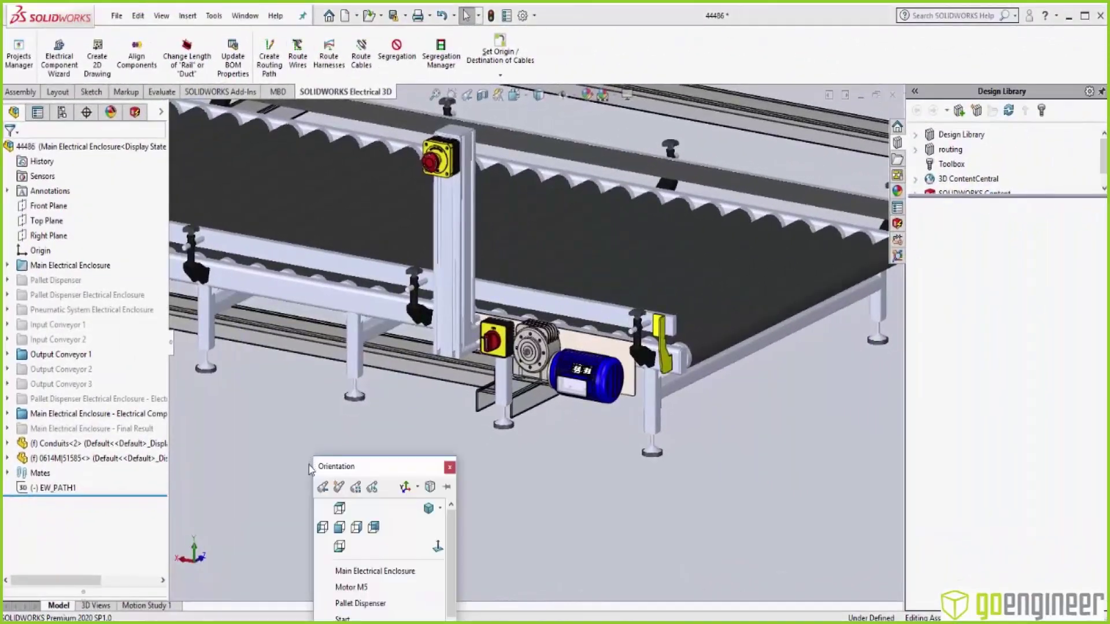
{"action": "left_click", "coordinate": [374, 576]}
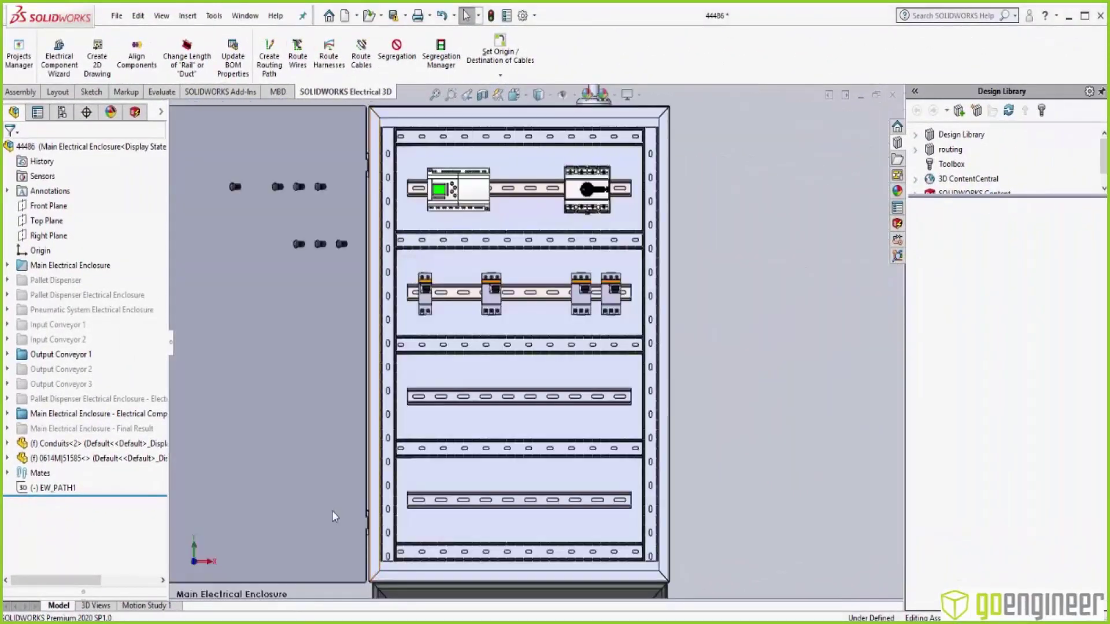
{"action": "left_click", "coordinate": [135, 111]}
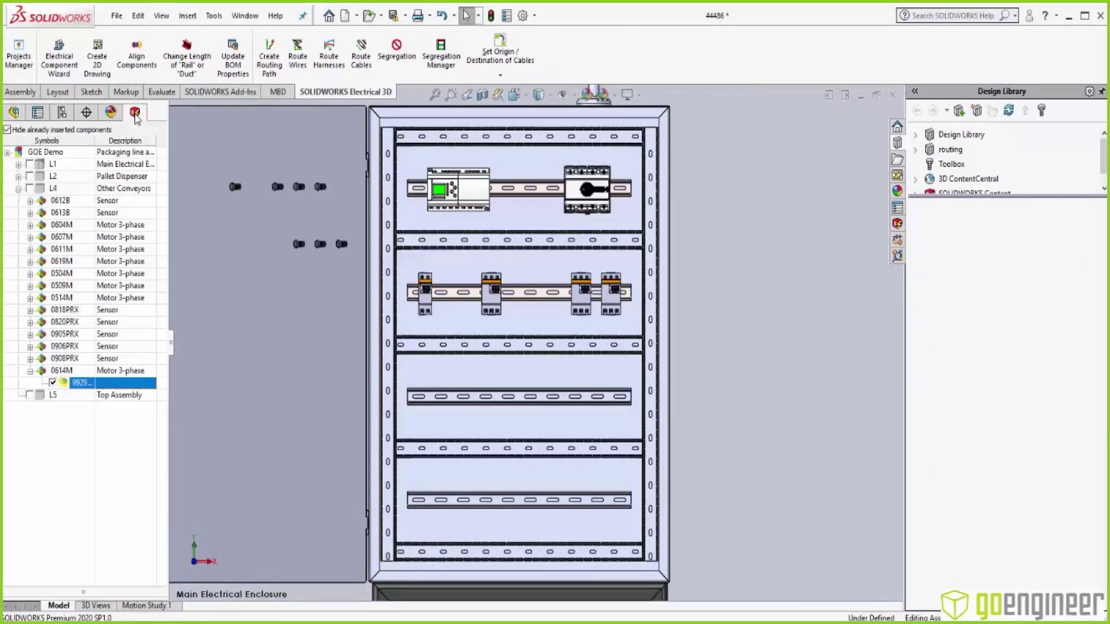
{"action": "left_click", "coordinate": [19, 165]}
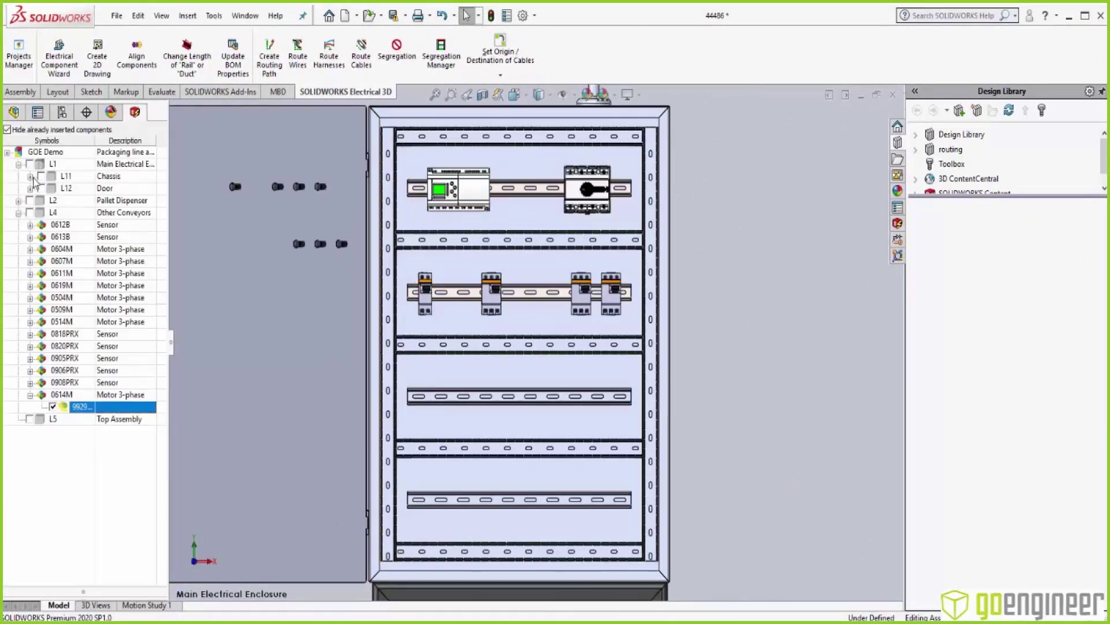
{"action": "left_click", "coordinate": [30, 177]}
Insert terminal strip X1's terminals on the lowest DIN rail, then zoom out to isometric
{"action": "left_click", "coordinate": [57, 348]}
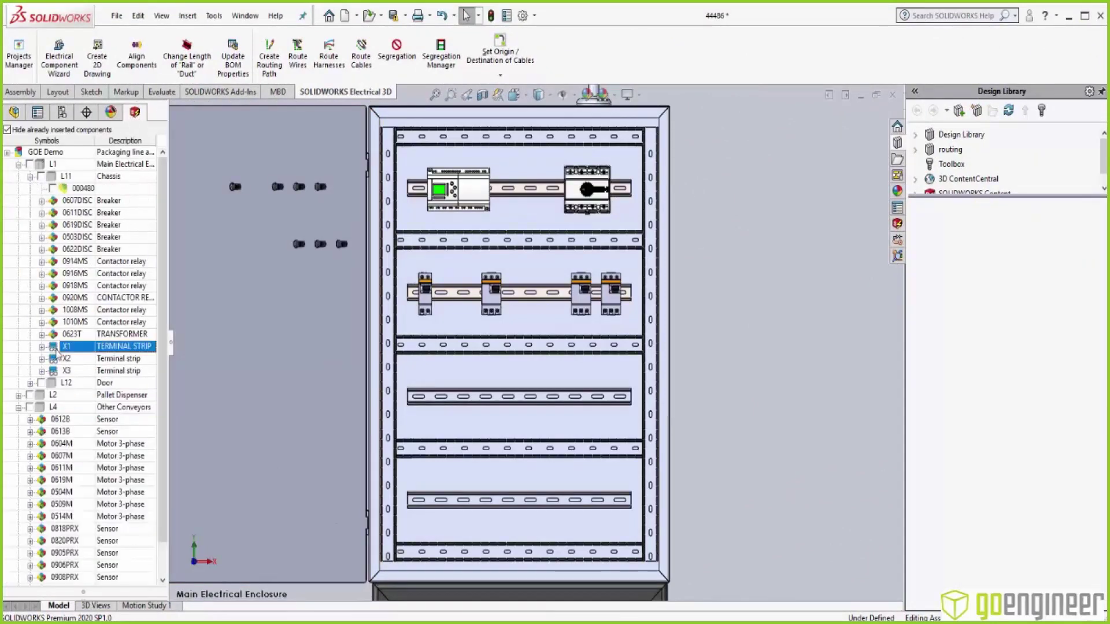
{"action": "right_click", "coordinate": [57, 350]}
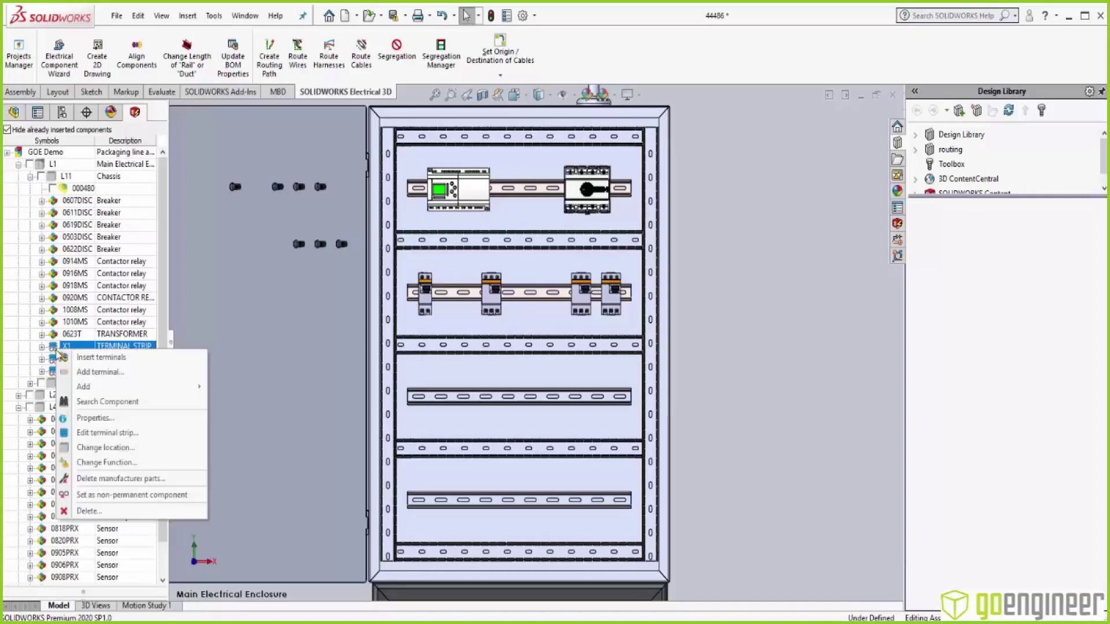
{"action": "left_click", "coordinate": [98, 359]}
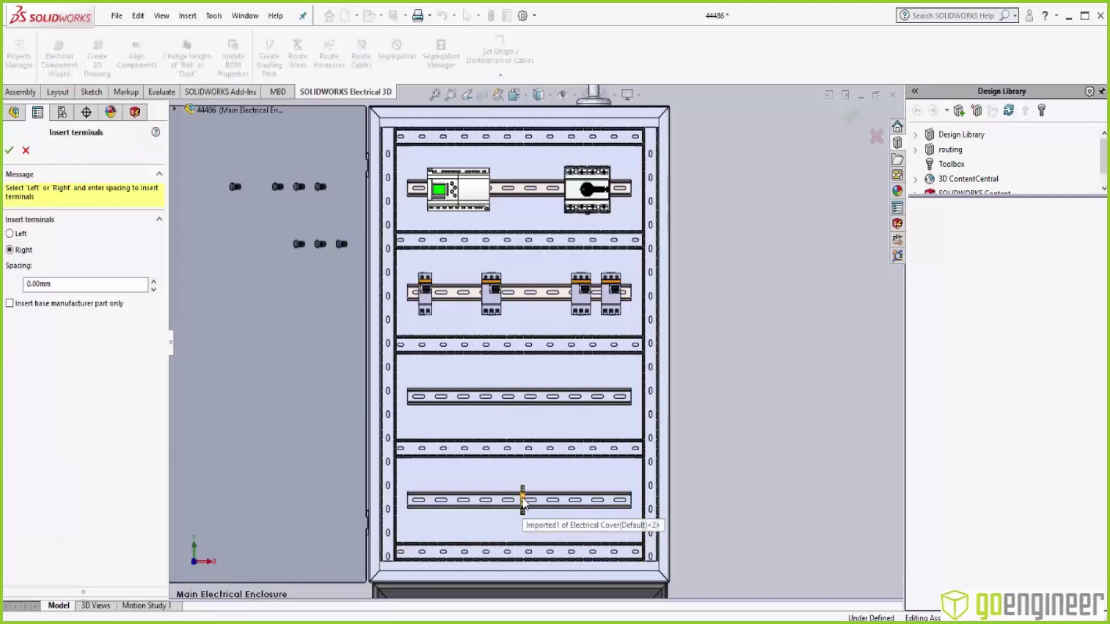
{"action": "left_click", "coordinate": [524, 503]}
{"action": "left_click", "coordinate": [10, 151]}
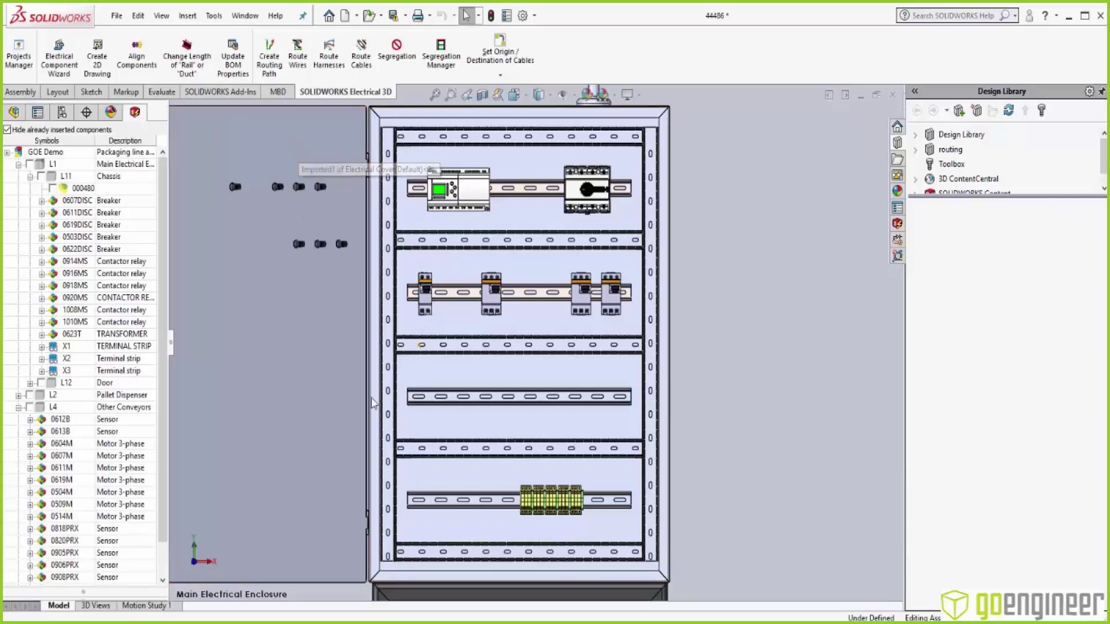
{"action": "key", "text": "ctrl+7"}
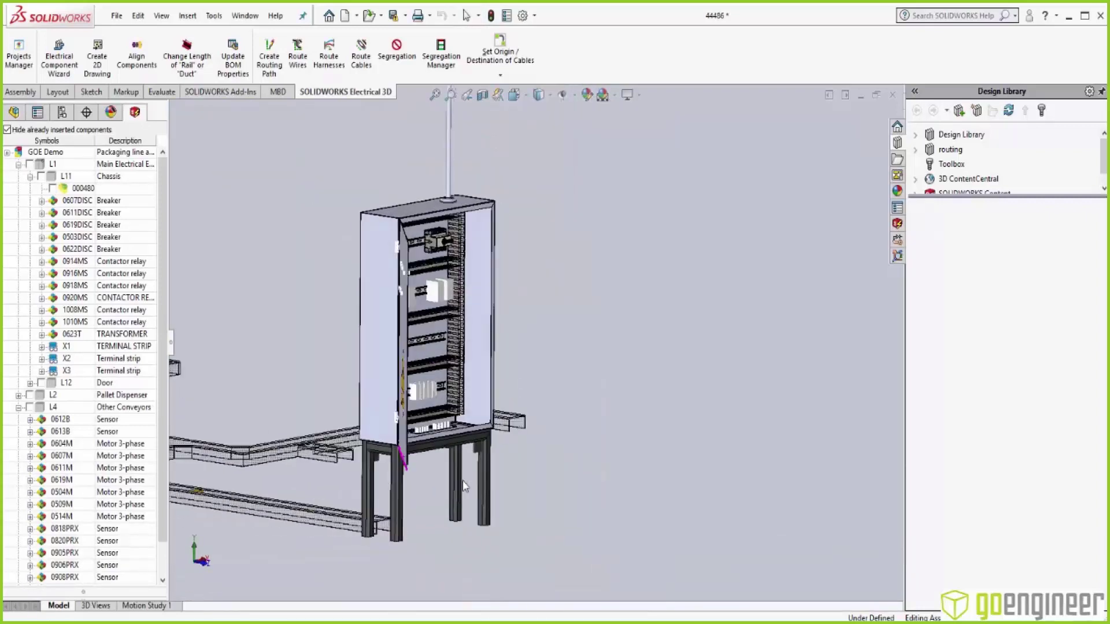
{"action": "scroll", "coordinate": [405, 466], "scroll_direction": "up", "scroll_amount": 3}
{"action": "scroll", "coordinate": [337, 442], "scroll_direction": "up", "scroll_amount": 3}
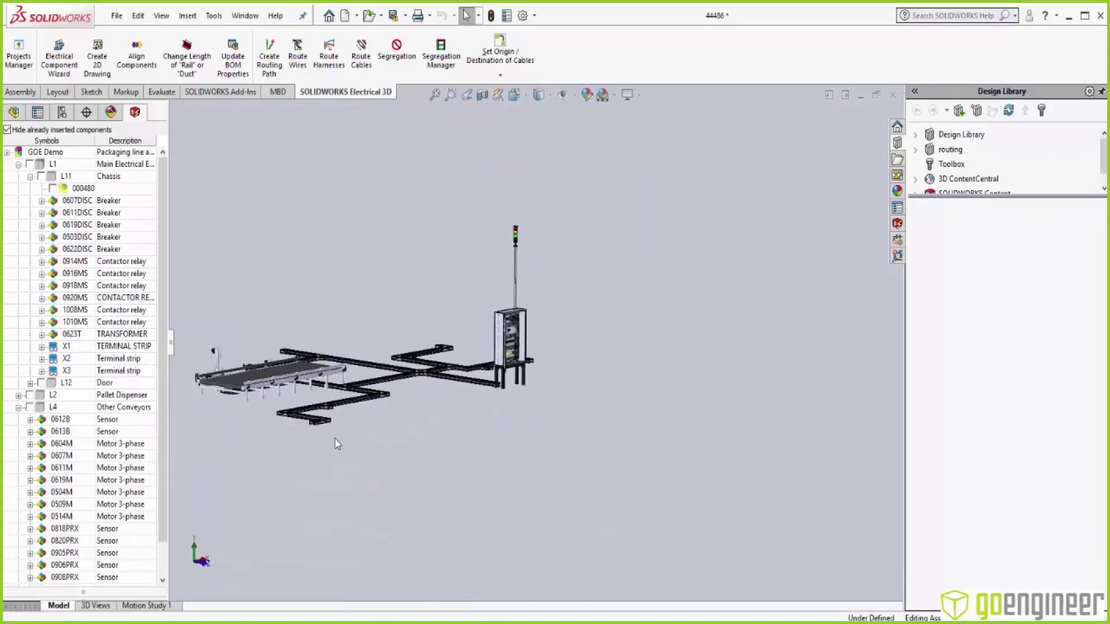
Route motor 0614M's cable in 3D, adding EWRoutingAssyCable<2> along the tray path
{"action": "left_click", "coordinate": [360, 55]}
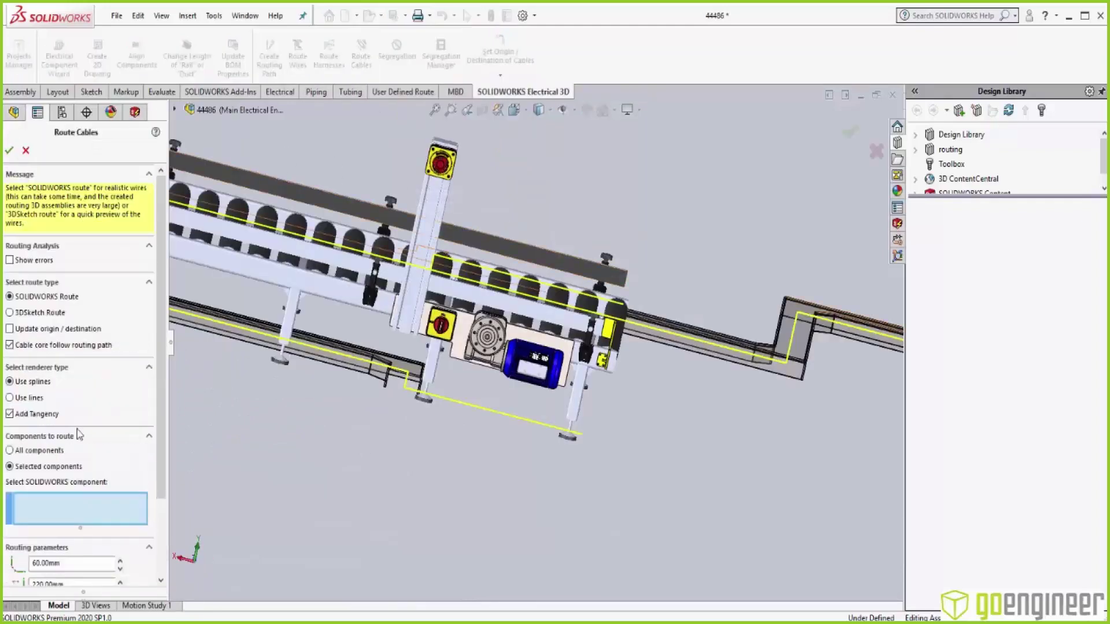
{"action": "left_click", "coordinate": [512, 355]}
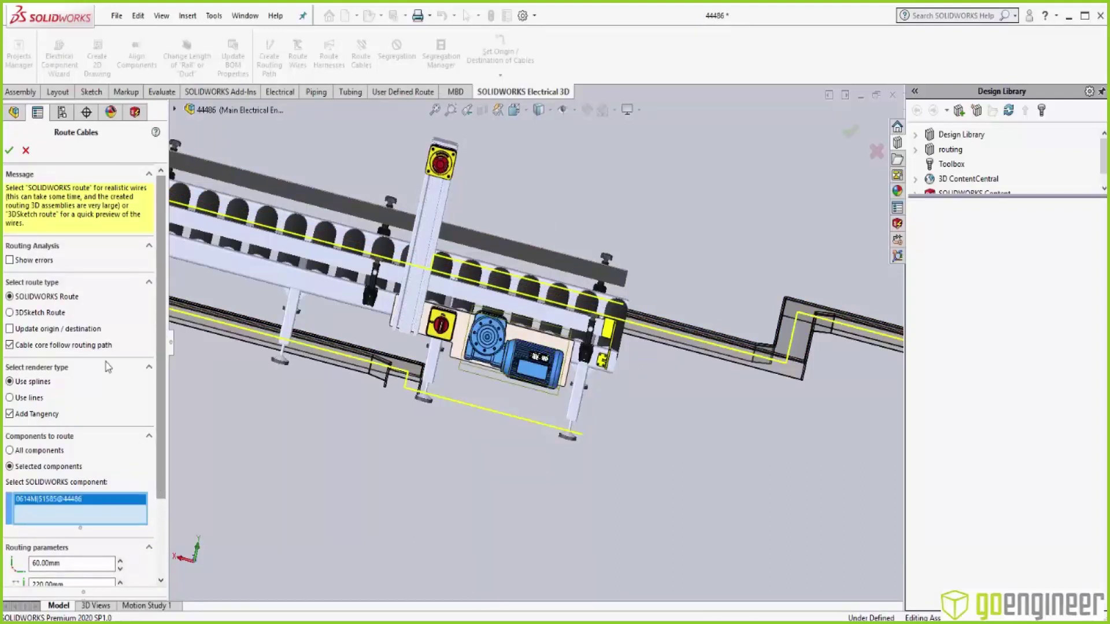
{"action": "left_click", "coordinate": [10, 152]}
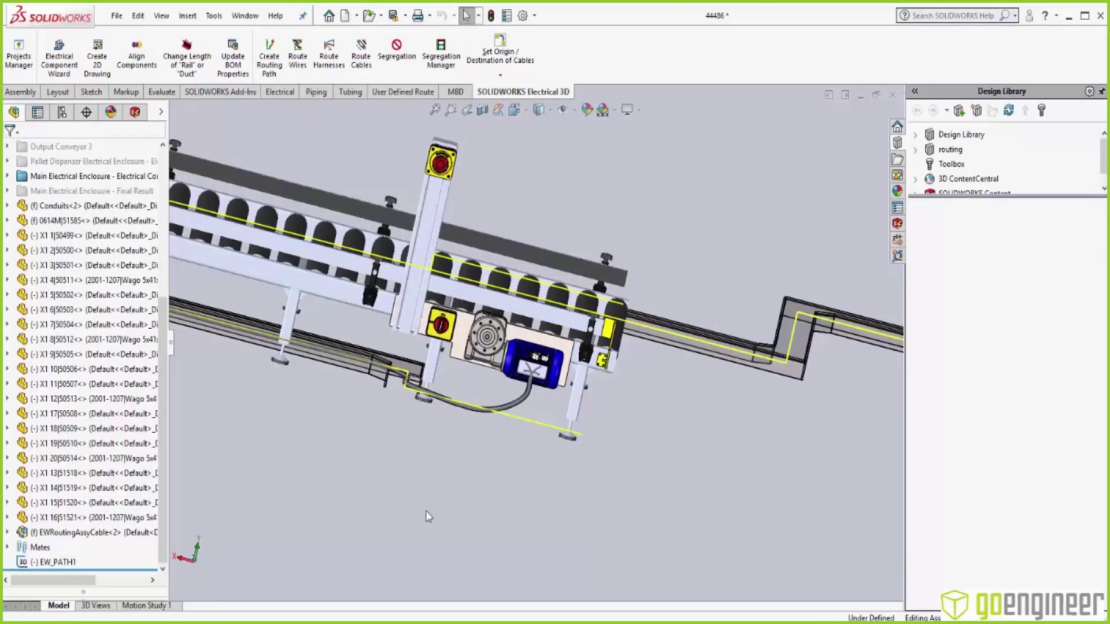
Hide the EW_PATH1 routing path and bring the cable's four cores at the X1 terminals into view
{"action": "right_click", "coordinate": [52, 565]}
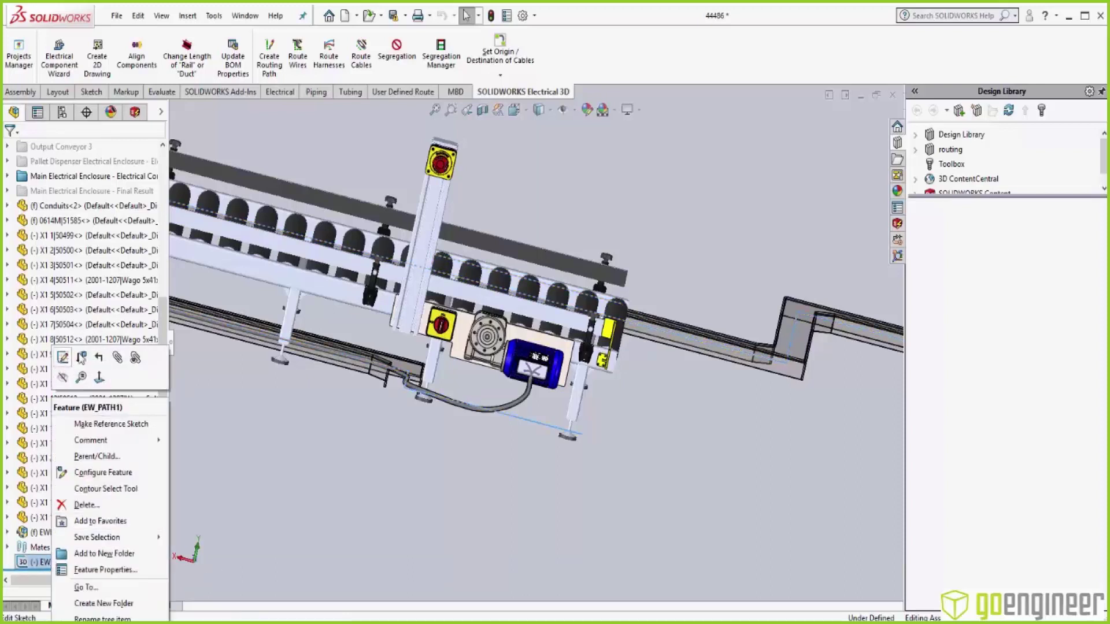
{"action": "left_click", "coordinate": [586, 420]}
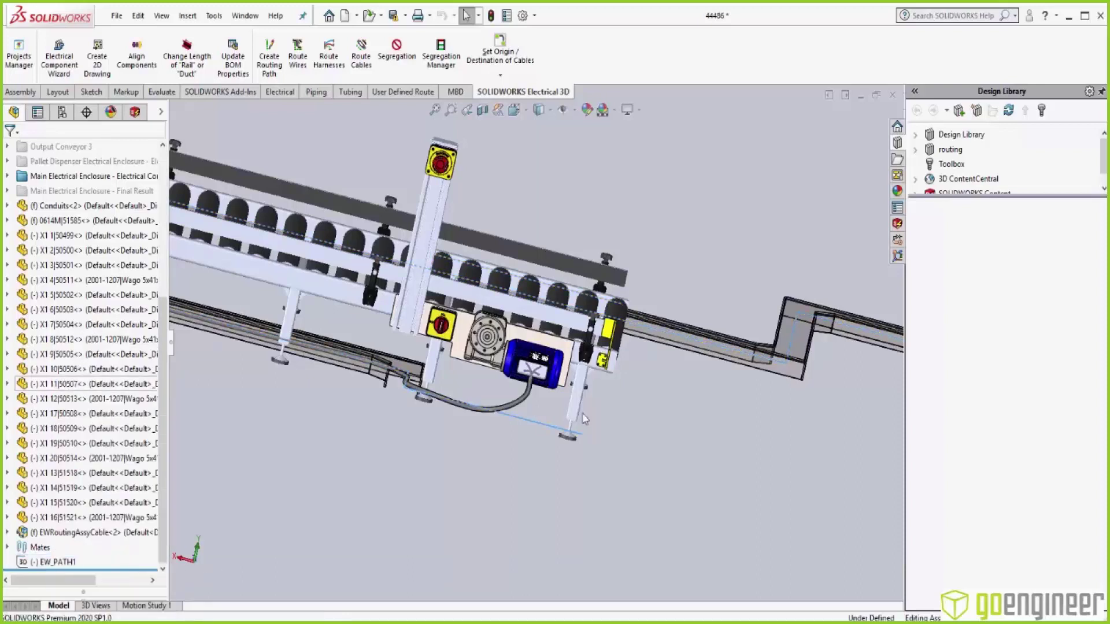
{"action": "mouse_move", "coordinate": [512, 449]}
{"action": "middle_mouse_down"}
{"action": "mouse_move", "coordinate": [500, 460]}
{"action": "mouse_move", "coordinate": [478, 429]}
{"action": "mouse_move", "coordinate": [529, 442]}
{"action": "mouse_move", "coordinate": [517, 442]}
{"action": "middle_mouse_up"}
{"action": "scroll", "coordinate": [459, 422], "scroll_direction": "up", "scroll_amount": 5}
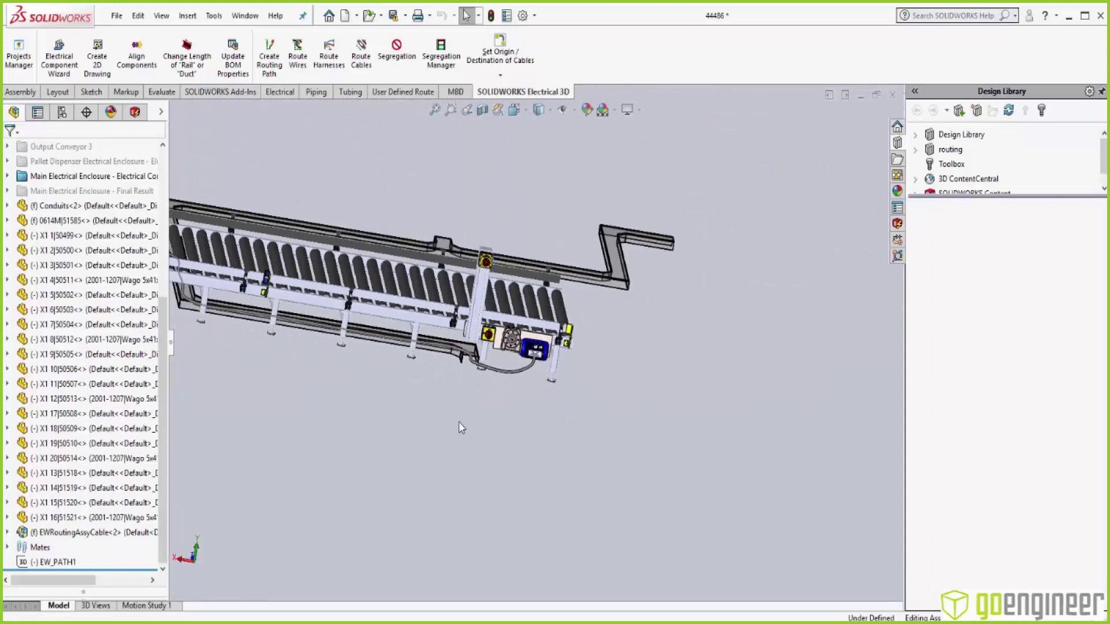
{"action": "scroll", "coordinate": [461, 427], "scroll_direction": "up", "scroll_amount": 2}
{"action": "middle_click_drag", "start_coordinate": [429, 402], "coordinate": [245, 410]}
{"action": "scroll", "coordinate": [734, 237], "scroll_direction": "down", "scroll_amount": 4}
{"action": "scroll", "coordinate": [752, 249], "scroll_direction": "up", "scroll_amount": 4}
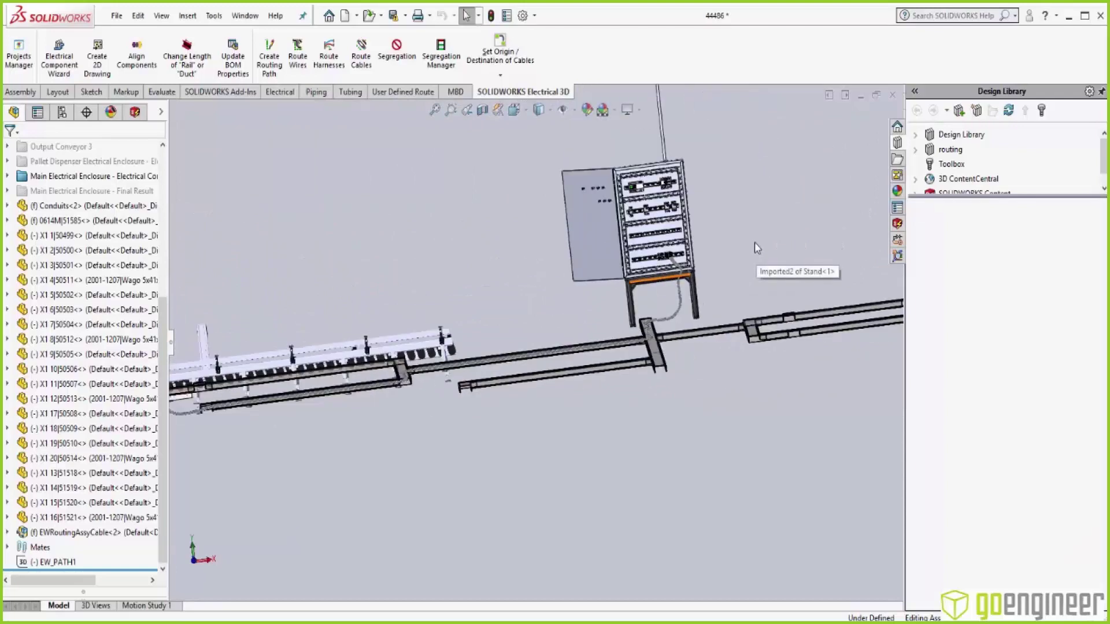
{"action": "scroll", "coordinate": [642, 293], "scroll_direction": "down", "scroll_amount": 8}
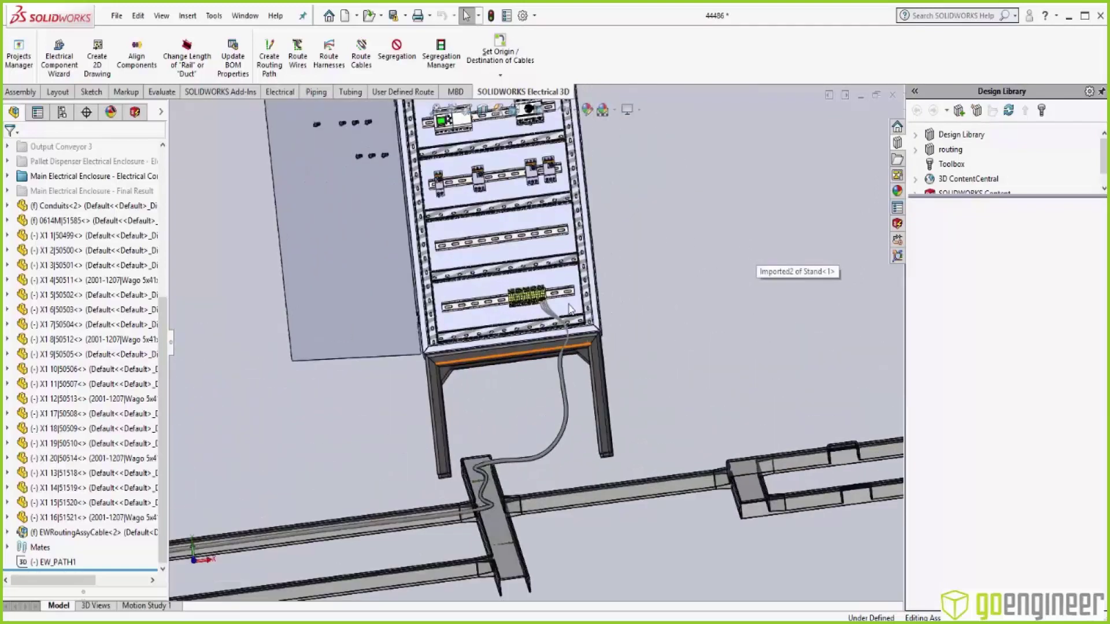
{"action": "scroll", "coordinate": [555, 339], "scroll_direction": "down", "scroll_amount": 6}
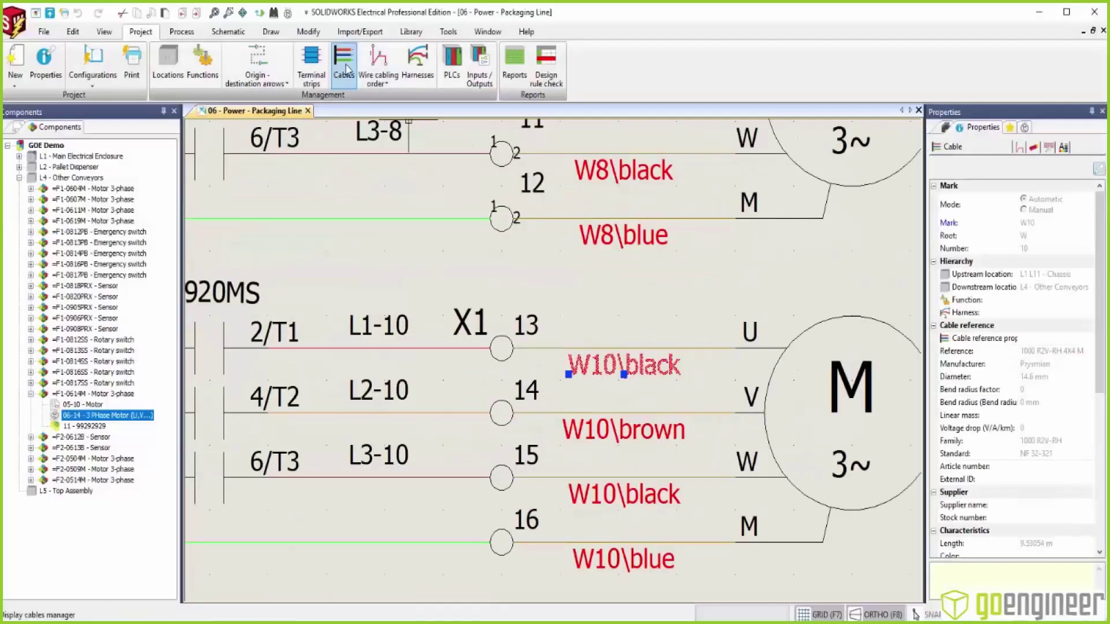
Check cable W10's routed length of 9.53054 m in the project Cables list, then close it
{"action": "left_click", "coordinate": [343, 65]}
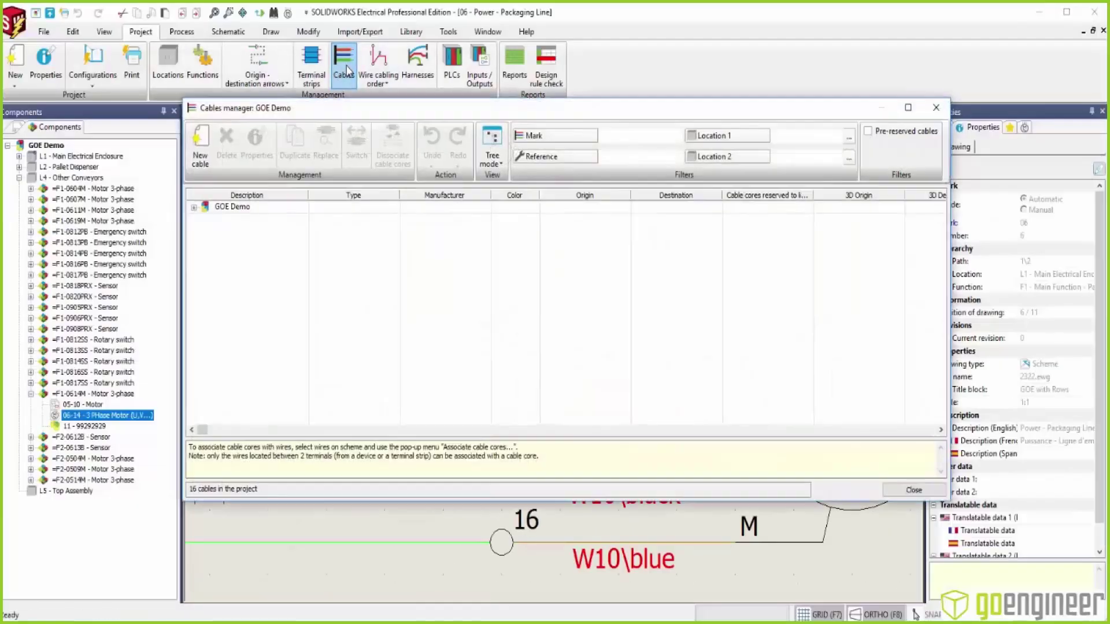
{"action": "left_click", "coordinate": [194, 207]}
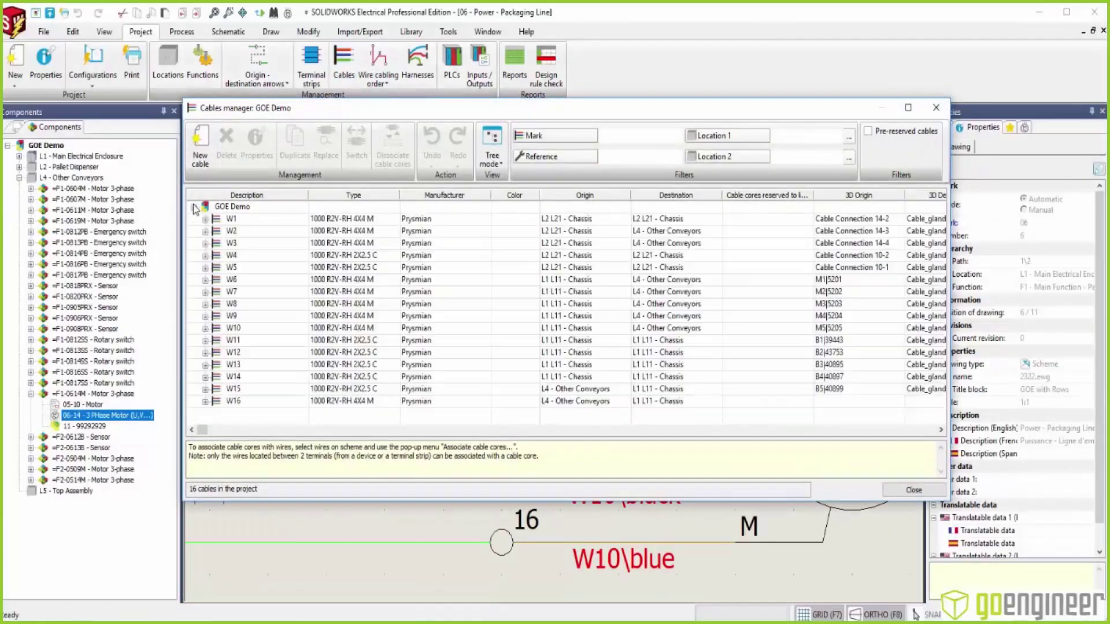
{"action": "left_click", "coordinate": [249, 329]}
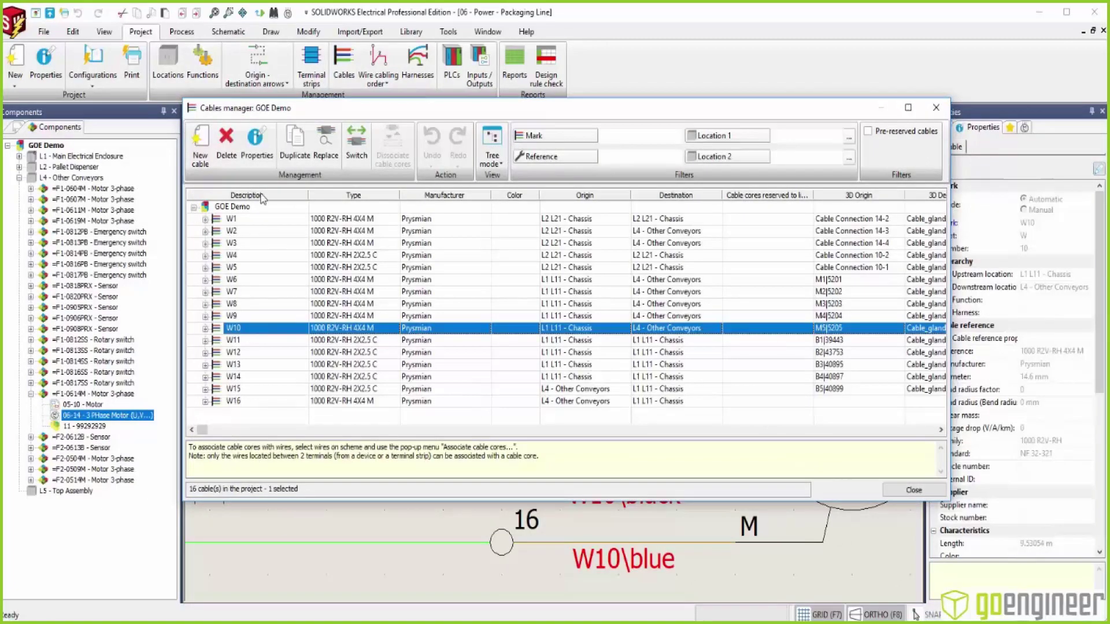
{"action": "left_click", "coordinate": [257, 147]}
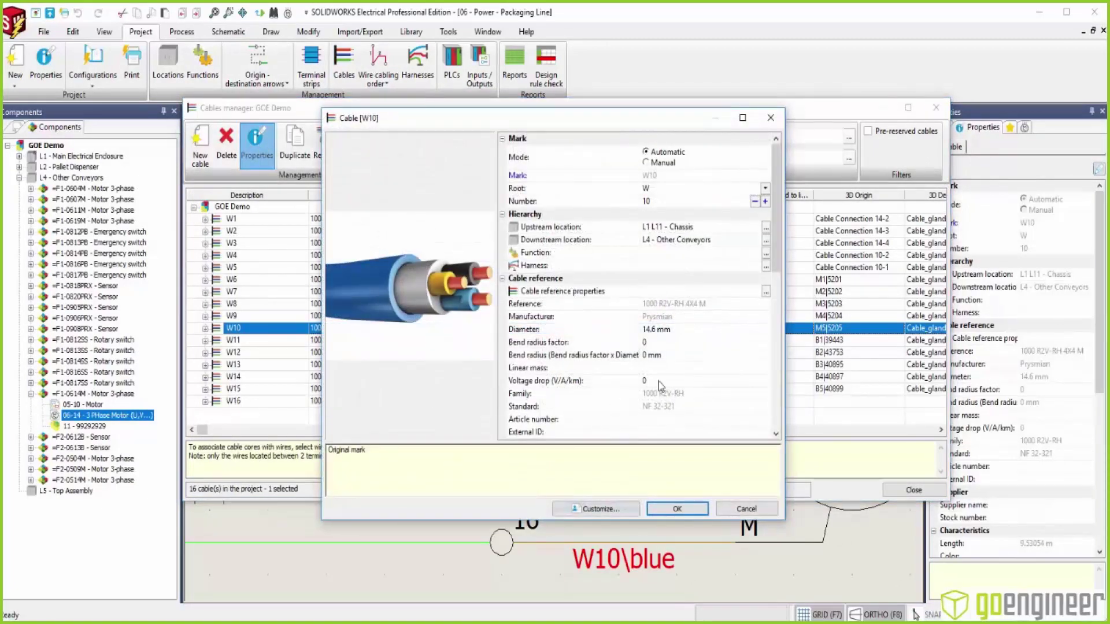
{"action": "scroll", "coordinate": [678, 369], "scroll_direction": "down", "scroll_amount": 4}
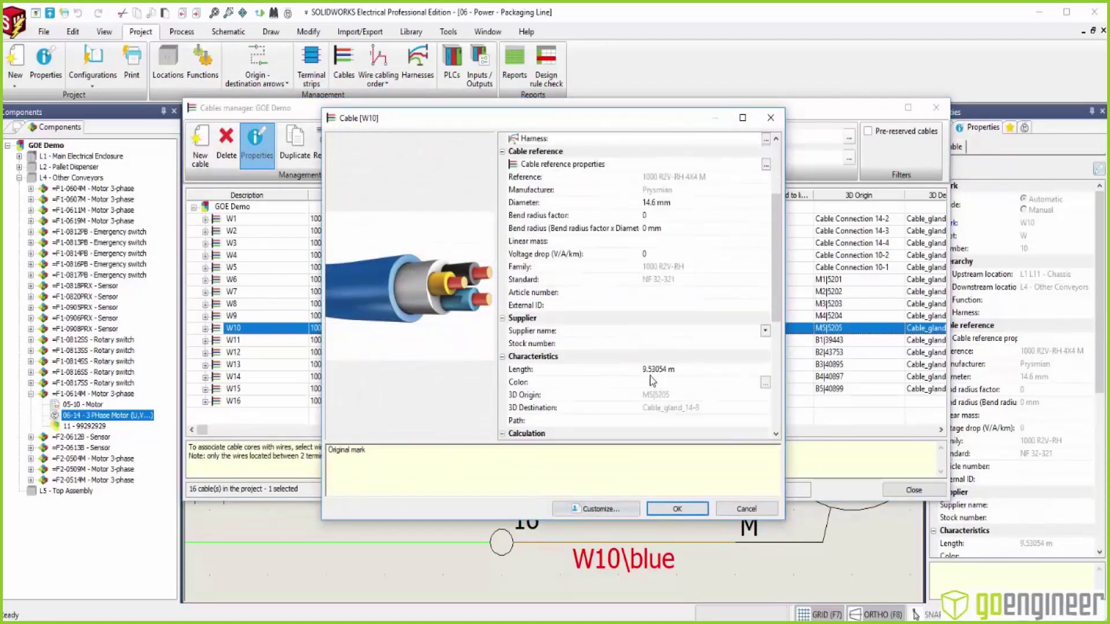
{"action": "mouse_move", "coordinate": [653, 379]}
{"action": "left_click", "coordinate": [677, 509]}
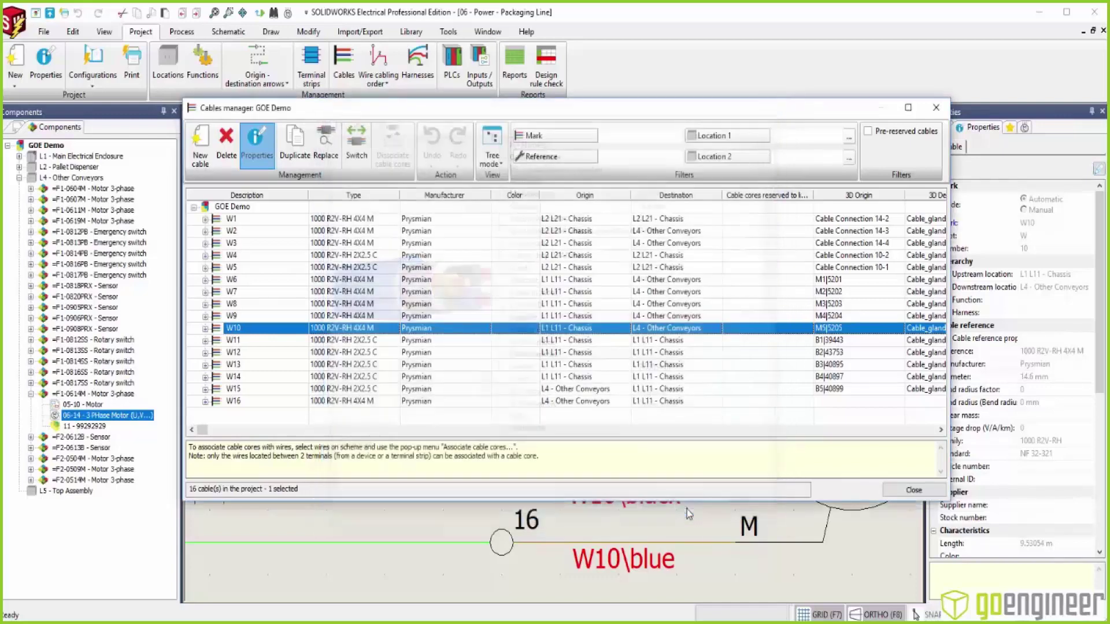
{"action": "left_click", "coordinate": [905, 493]}
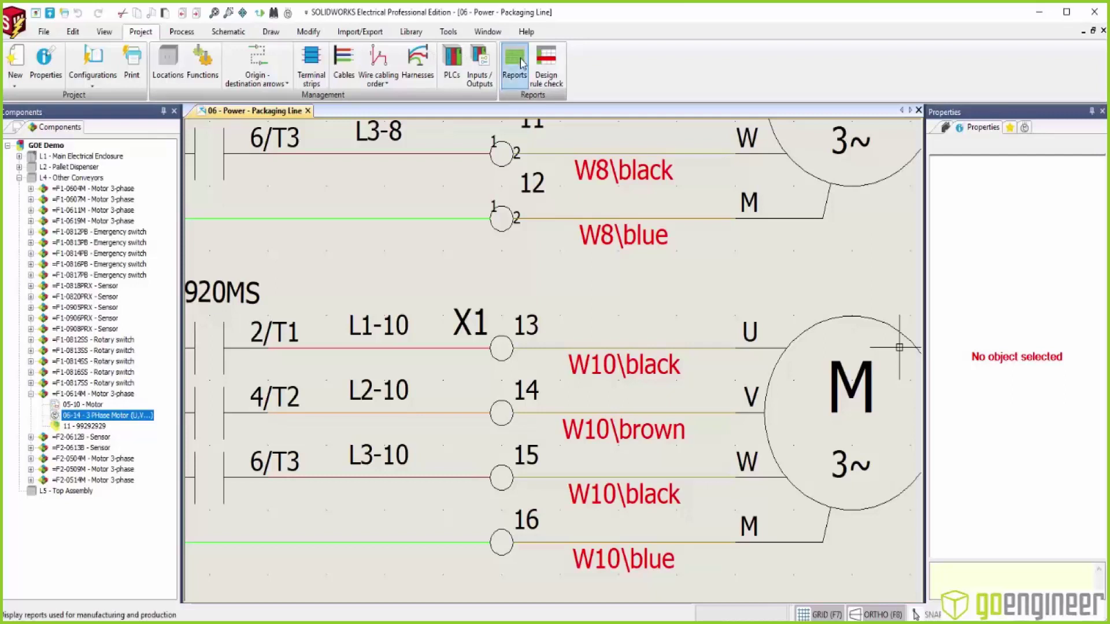
Show the List of the cables report, widening the Length column to read W10's 375.21 inches
{"action": "left_click", "coordinate": [519, 66]}
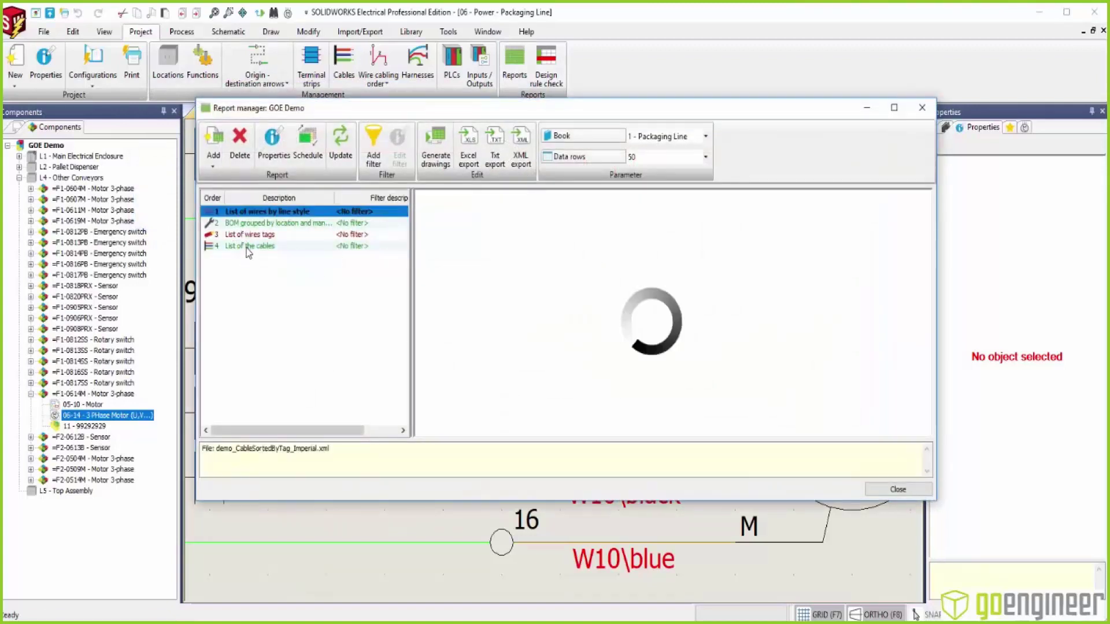
{"action": "left_click", "coordinate": [248, 248]}
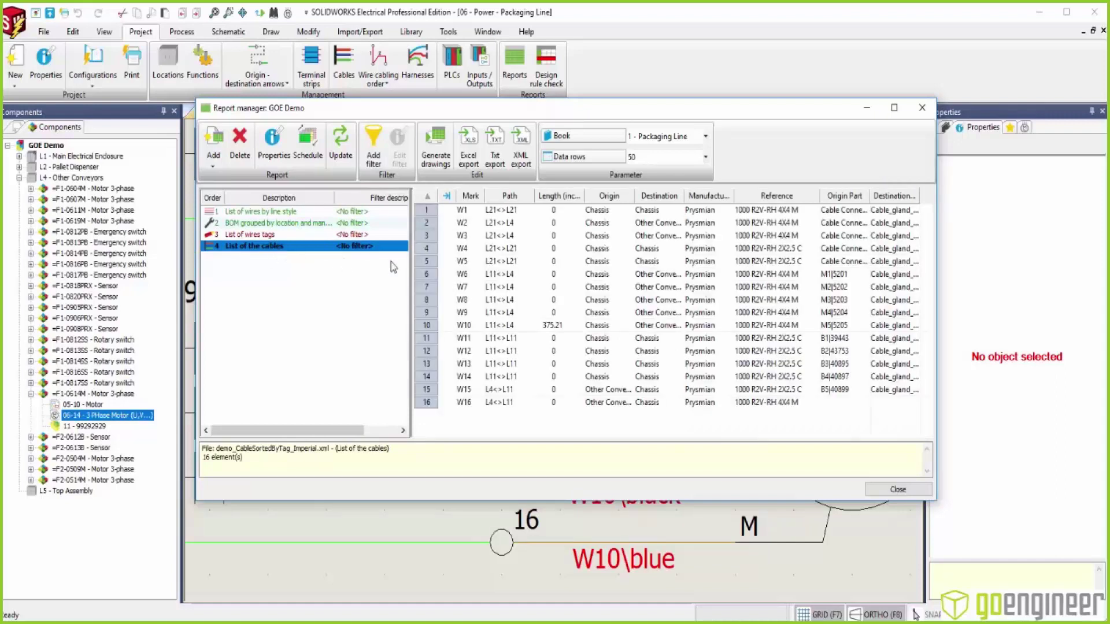
{"action": "left_click", "coordinate": [480, 326]}
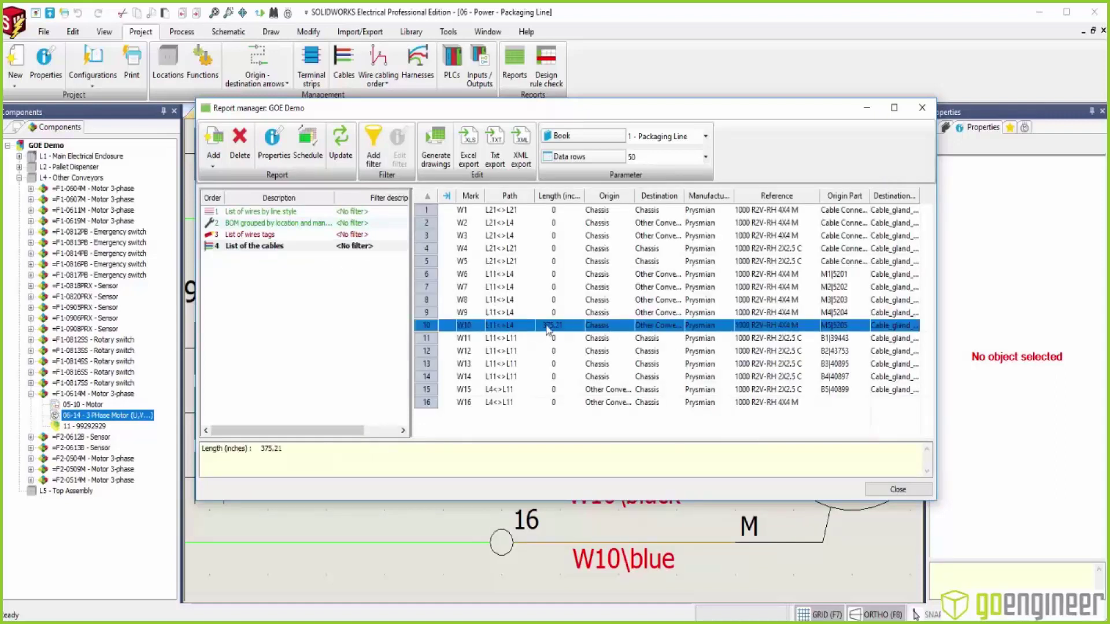
{"action": "double_click", "coordinate": [585, 197]}
{"action": "left_click", "coordinate": [584, 374]}
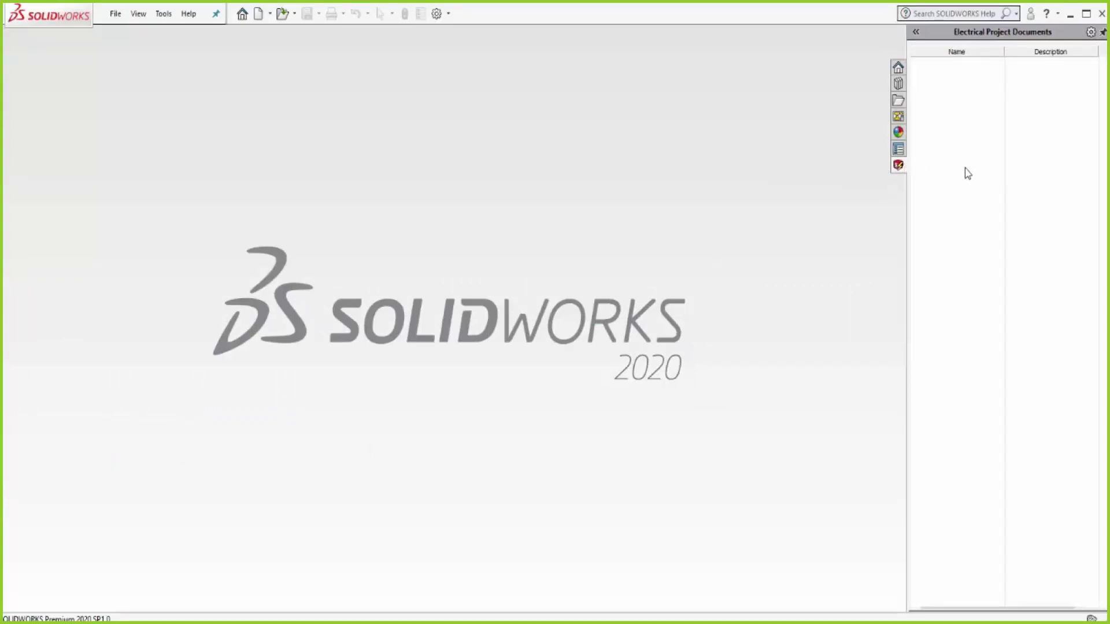
Open the Abbott SWE Webinar project from the Projects Manager
{"action": "right_click", "coordinate": [966, 168]}
{"action": "left_click", "coordinate": [990, 175]}
{"action": "left_click", "coordinate": [315, 217]}
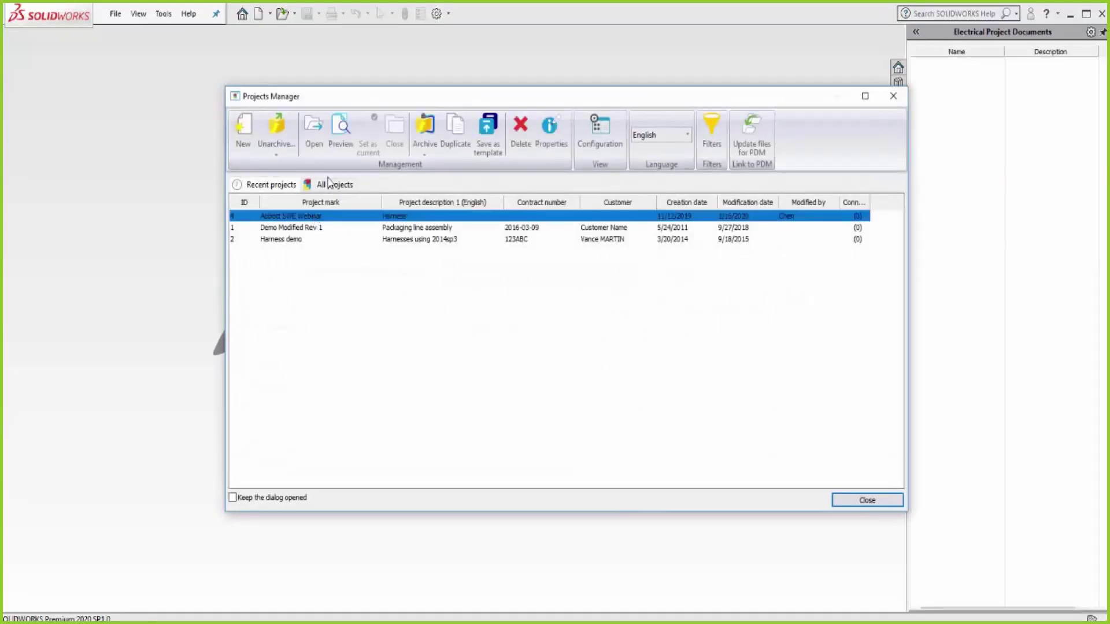
{"action": "left_click", "coordinate": [322, 148]}
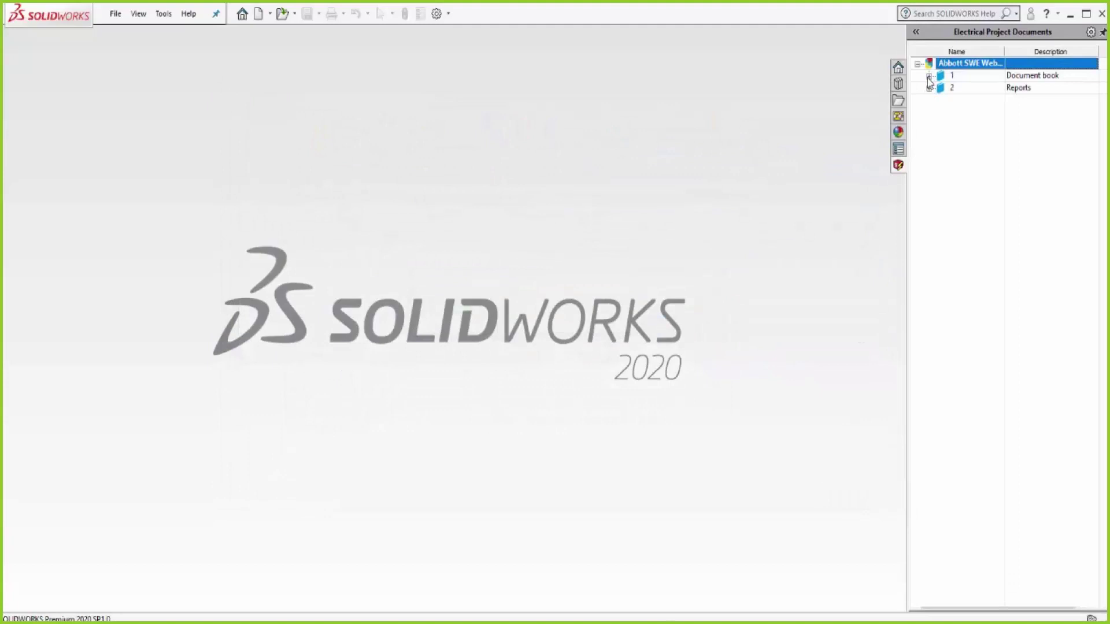
Preview book 1's page 03 Wiring line diagram with J1's wire-length table
{"action": "left_click", "coordinate": [929, 77]}
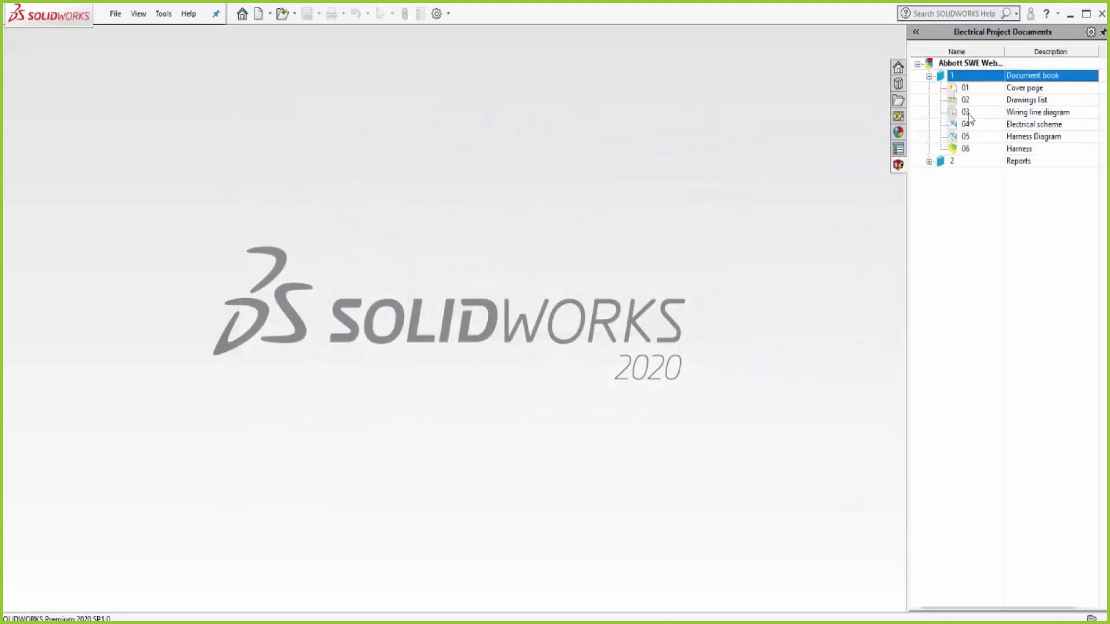
{"action": "left_click", "coordinate": [969, 113]}
{"action": "double_click", "coordinate": [969, 114]}
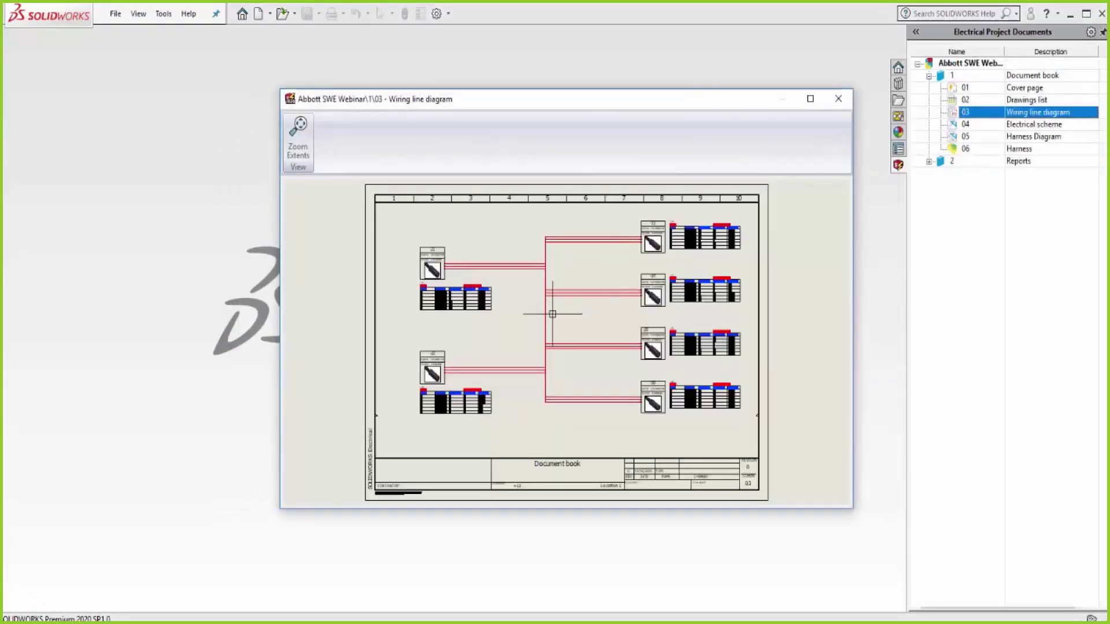
{"action": "scroll", "coordinate": [545, 315], "scroll_direction": "up", "scroll_amount": 3}
{"action": "scroll", "coordinate": [422, 301], "scroll_direction": "up", "scroll_amount": 2}
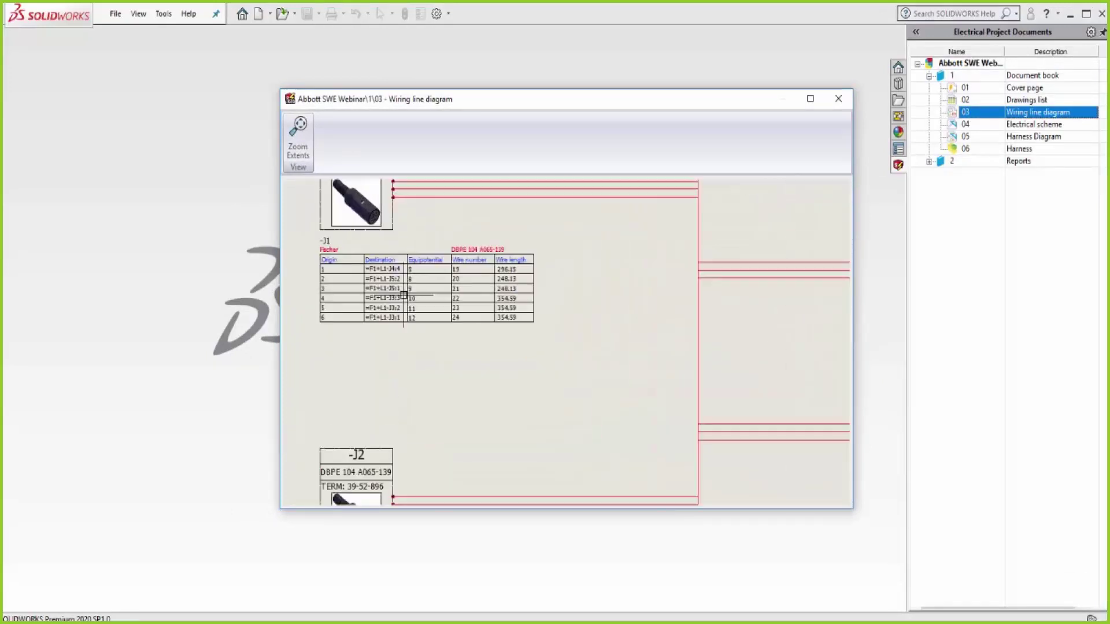
Close the preview and open the 06 Harness page's 3D assembly
{"action": "left_click", "coordinate": [839, 100]}
{"action": "right_click", "coordinate": [970, 150]}
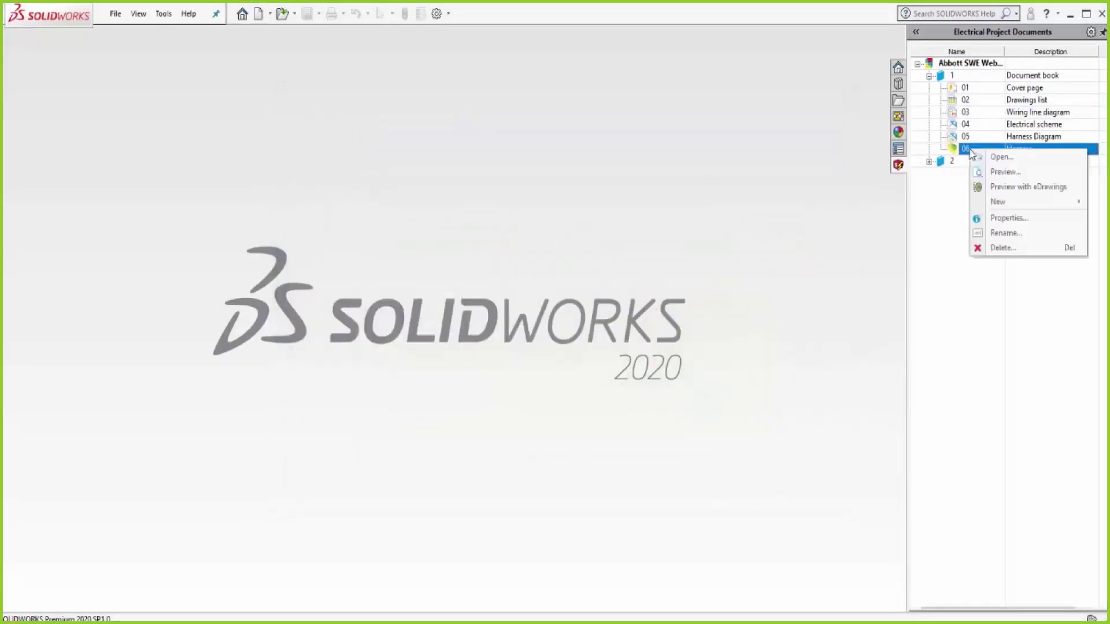
{"action": "left_click", "coordinate": [989, 158]}
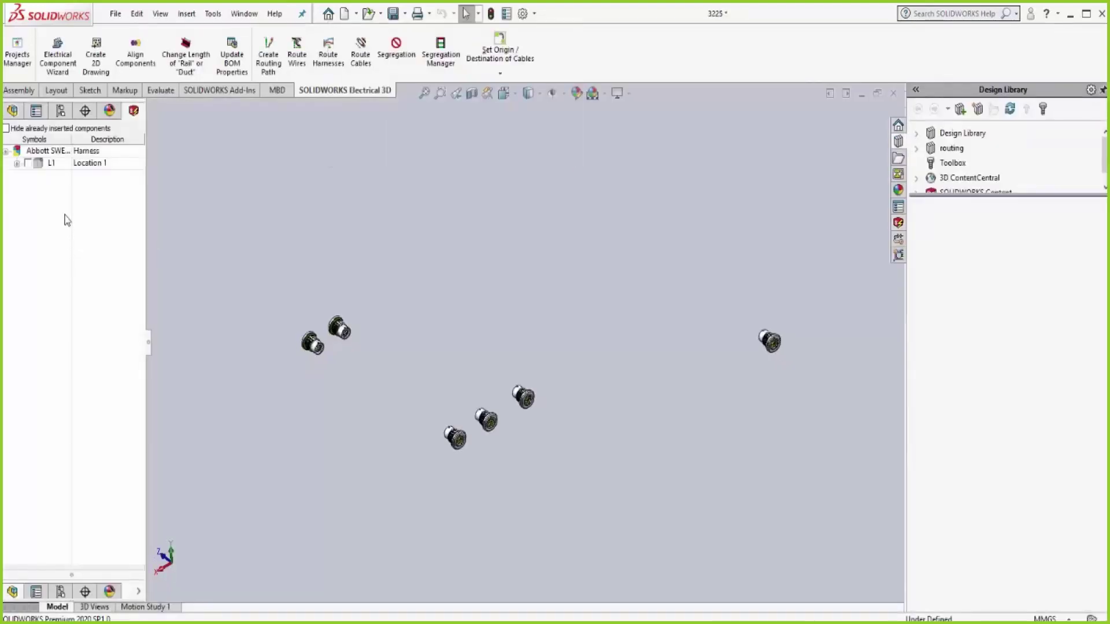
Hide already inserted components, expand L1 and J1, and start associating J1's hermetic receptacle part
{"action": "left_click", "coordinate": [17, 163]}
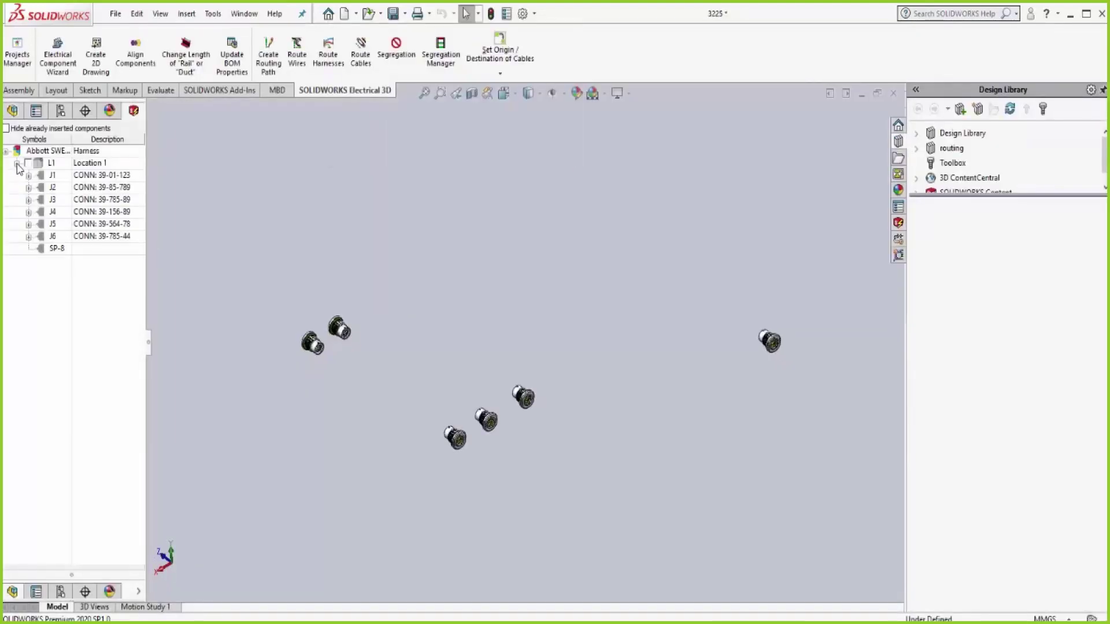
{"action": "left_click", "coordinate": [7, 128]}
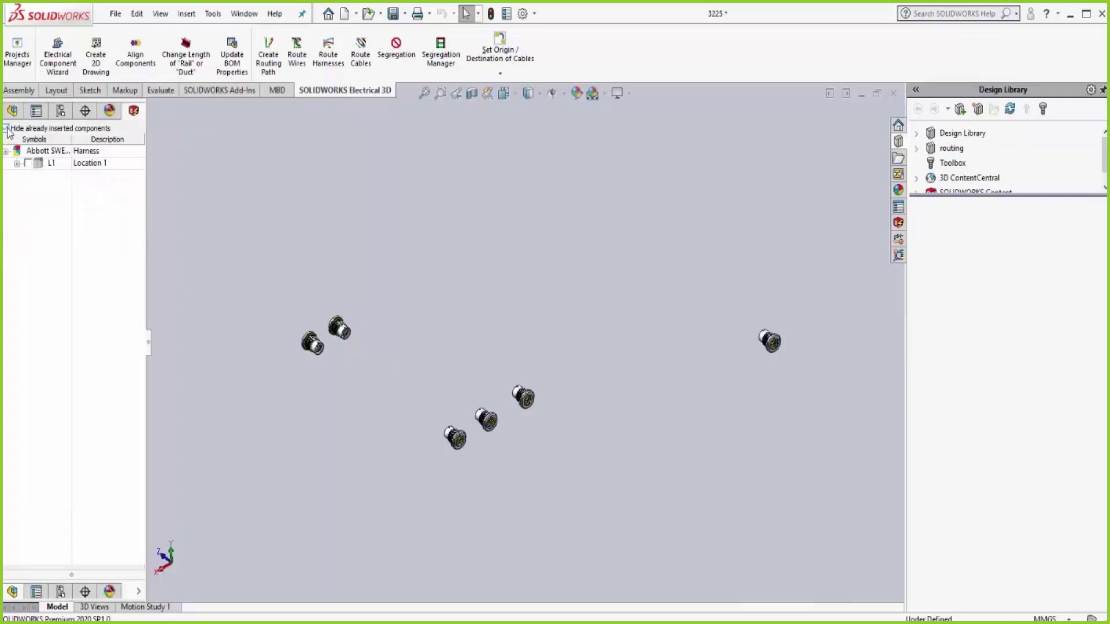
{"action": "left_click", "coordinate": [17, 163]}
{"action": "left_click", "coordinate": [29, 175]}
{"action": "left_click", "coordinate": [63, 188]}
{"action": "right_click", "coordinate": [62, 189]}
{"action": "left_click", "coordinate": [96, 224]}
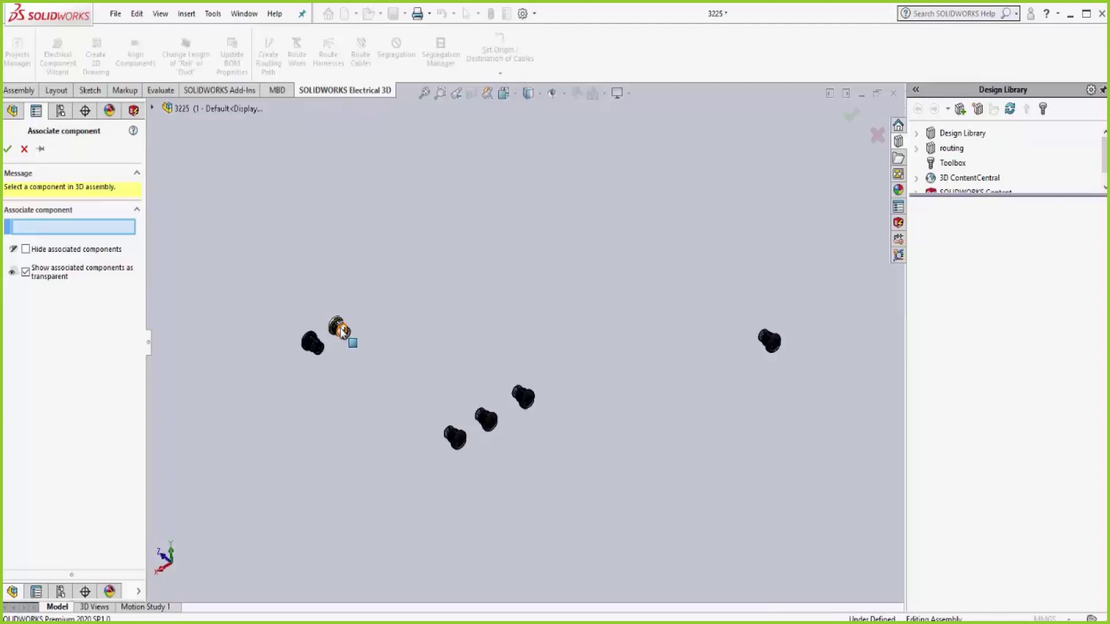
Link J1's hermetic receptacle part to the Fischer_DBPLE_DBPLU_104_A065-139 connector in the assembly
{"action": "scroll", "coordinate": [347, 331], "scroll_direction": "down", "scroll_amount": 4}
{"action": "scroll", "coordinate": [374, 340], "scroll_direction": "down", "scroll_amount": 1}
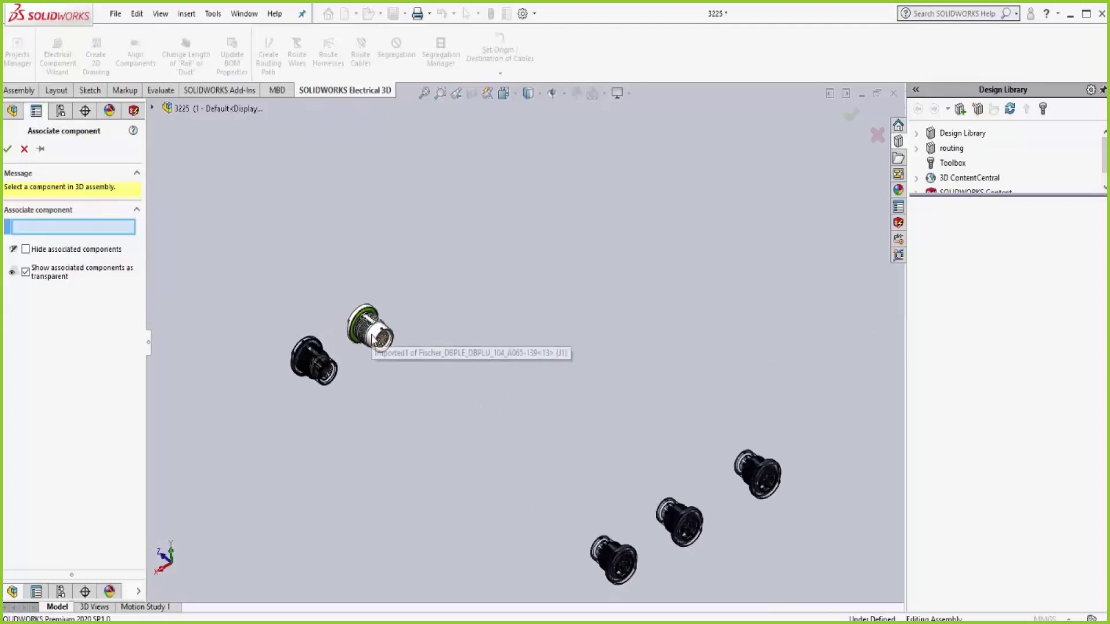
{"action": "left_click", "coordinate": [372, 333]}
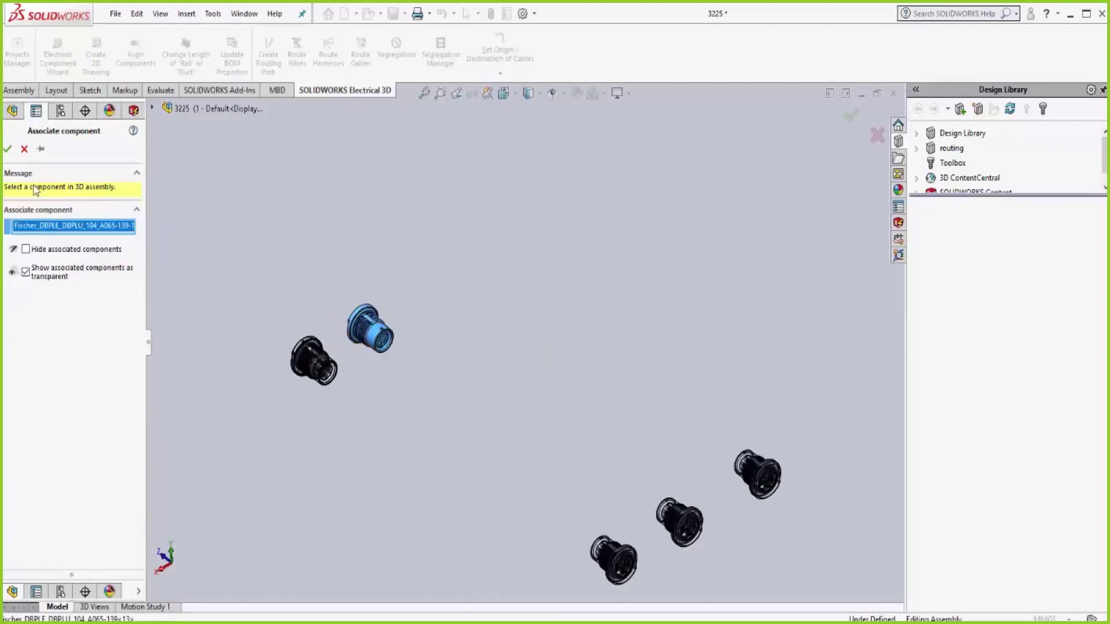
{"action": "left_click", "coordinate": [8, 149]}
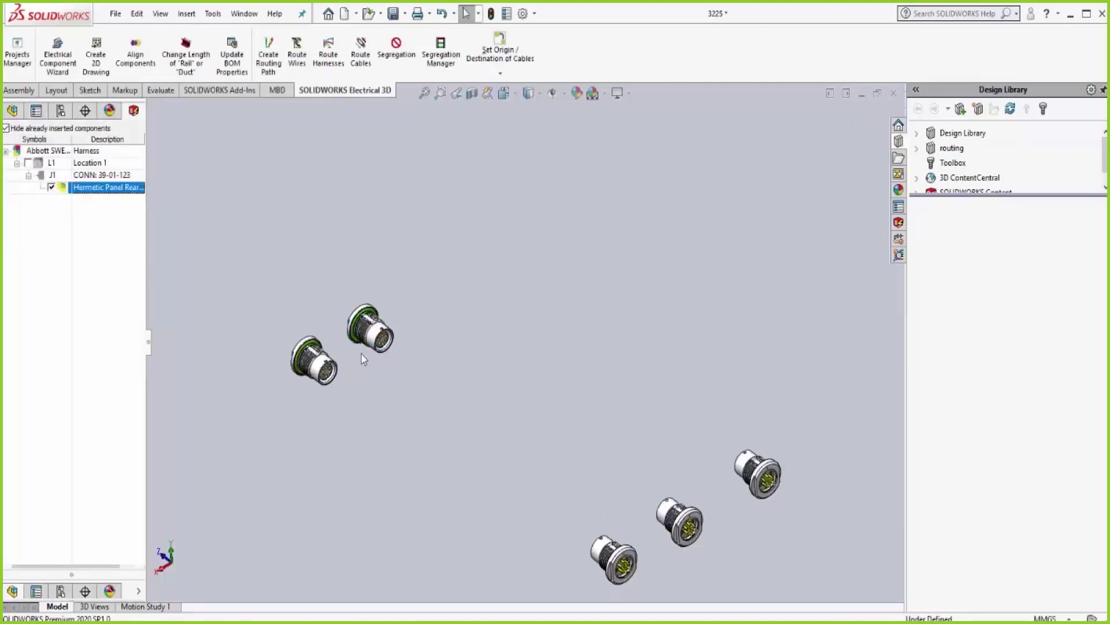
{"action": "scroll", "coordinate": [428, 376], "scroll_direction": "up", "scroll_amount": 3}
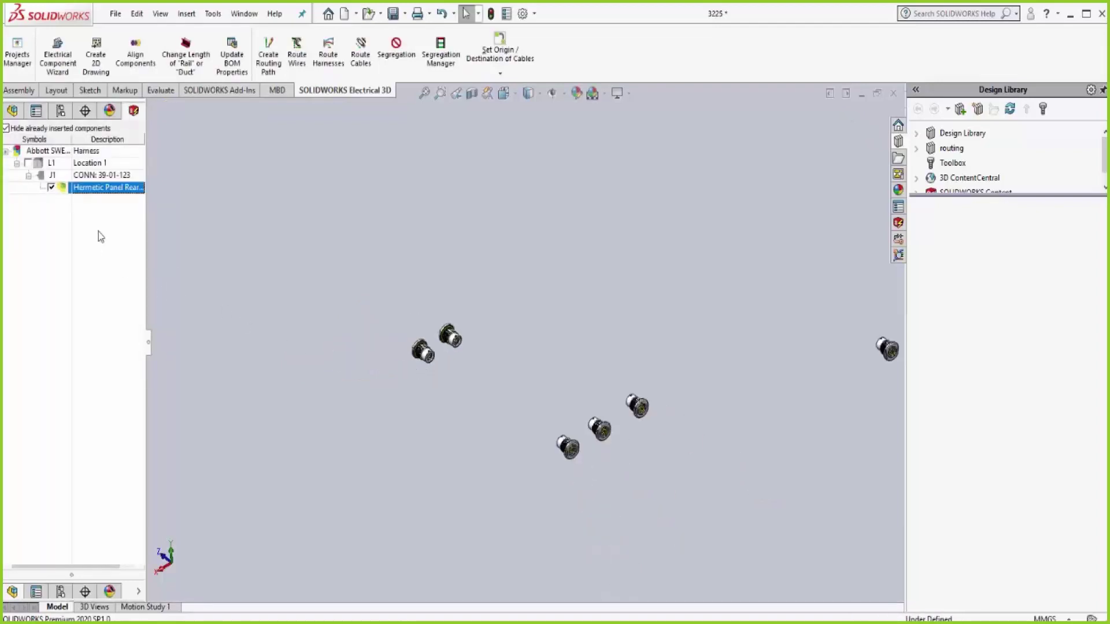
Select EW_PATH1 in the FeatureManager tree and orbit, pan and zoom to its zigzag run
{"action": "left_click", "coordinate": [12, 110]}
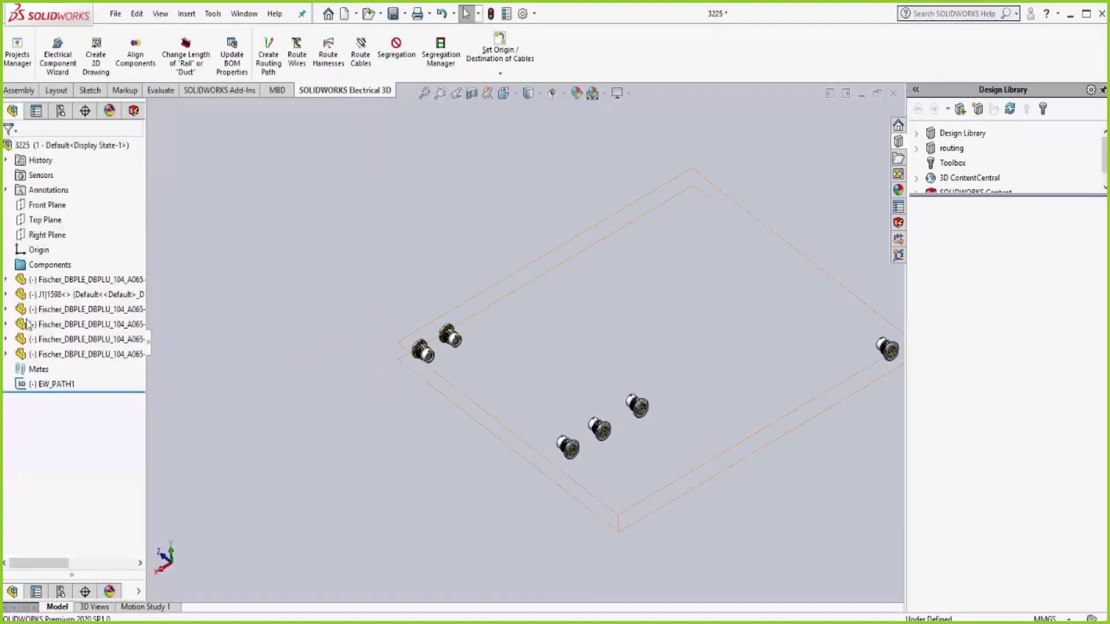
{"action": "left_click", "coordinate": [50, 386]}
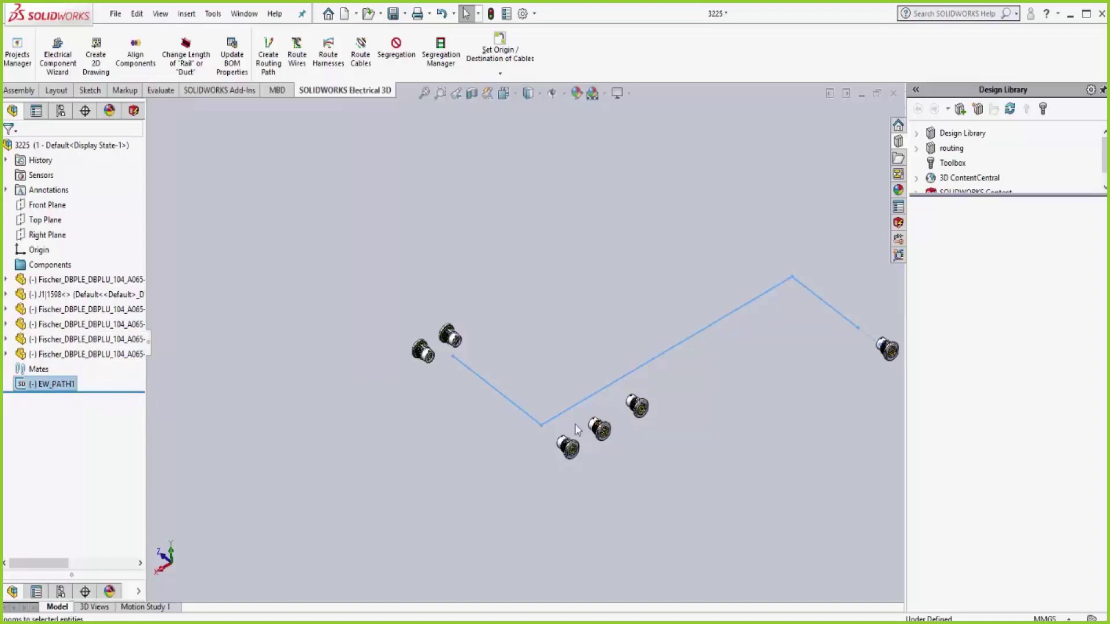
{"action": "middle_click_drag", "start_coordinate": [576, 427], "coordinate": [612, 417]}
{"action": "middle_click_drag", "start_coordinate": [688, 404], "coordinate": [682, 340]}
{"action": "scroll", "coordinate": [542, 323], "scroll_direction": "down", "scroll_amount": 2}
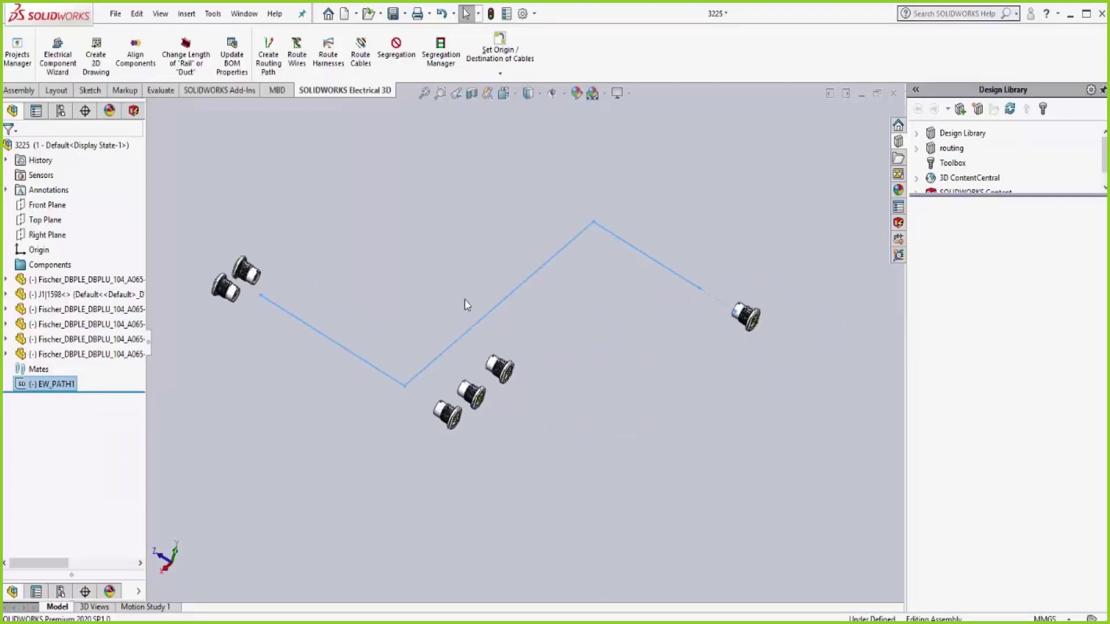
{"action": "right_click", "coordinate": [272, 218]}
In the Harness manager, inspect H1's connectors J1–J6 and wires 1–24, then close it
{"action": "mouse_move", "coordinate": [227, 6]}
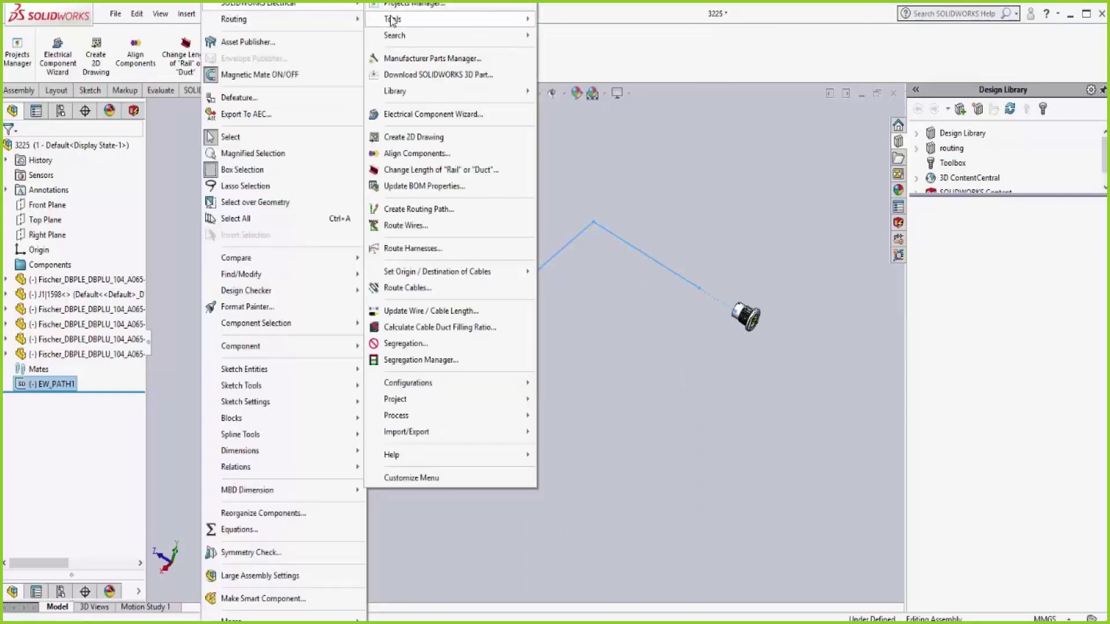
{"action": "mouse_move", "coordinate": [394, 403]}
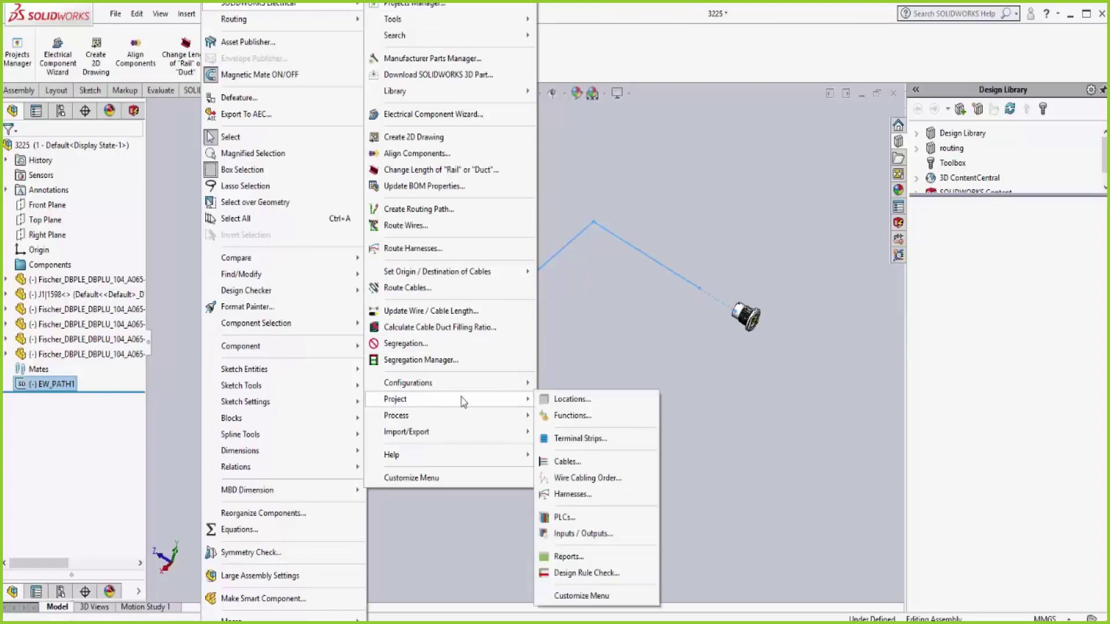
{"action": "left_click", "coordinate": [565, 495]}
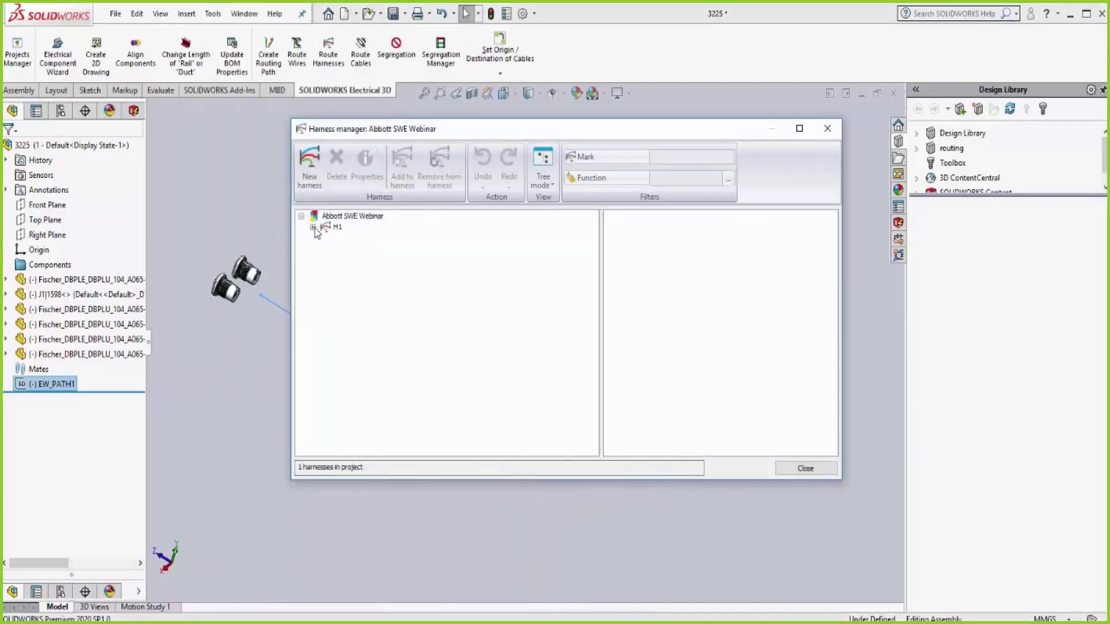
{"action": "left_click", "coordinate": [313, 227]}
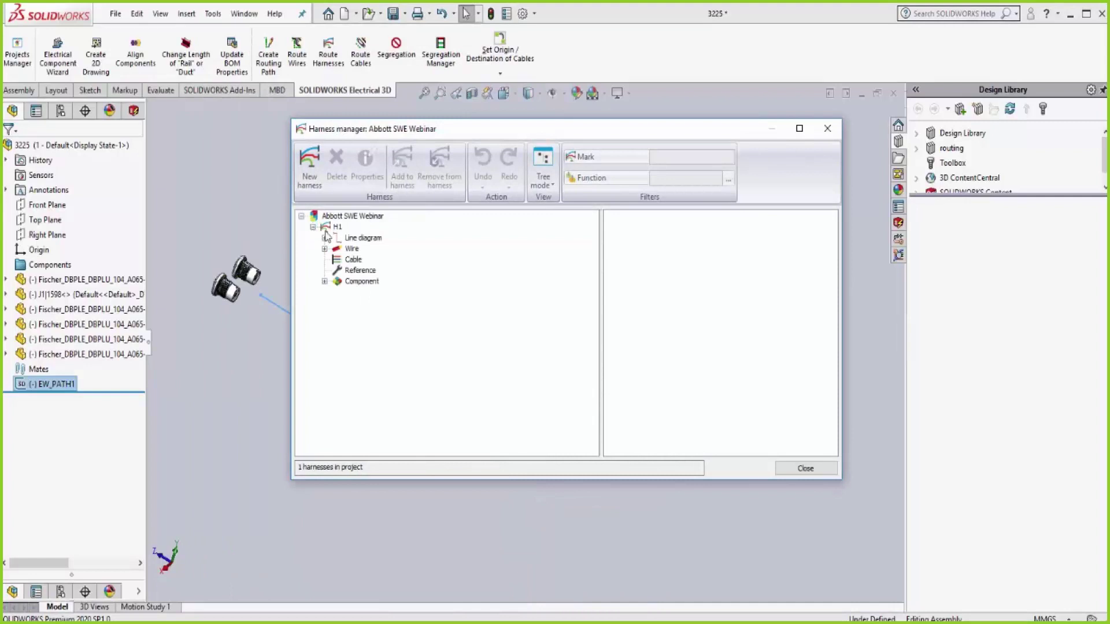
{"action": "left_click", "coordinate": [325, 282]}
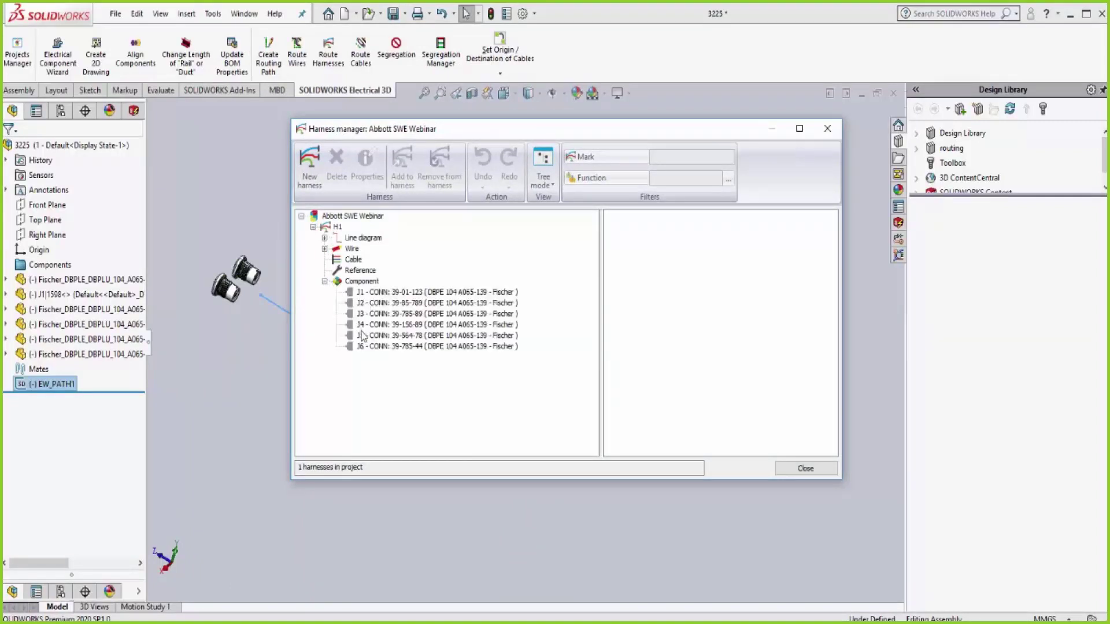
{"action": "left_click", "coordinate": [325, 249]}
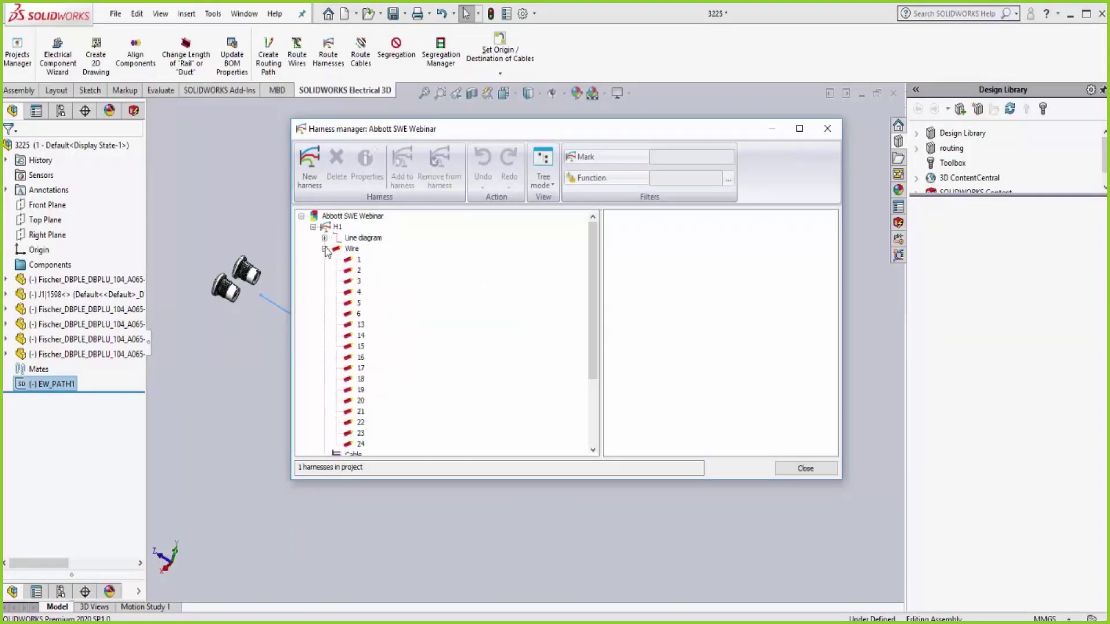
{"action": "left_click_drag", "start_coordinate": [596, 272], "coordinate": [597, 288]}
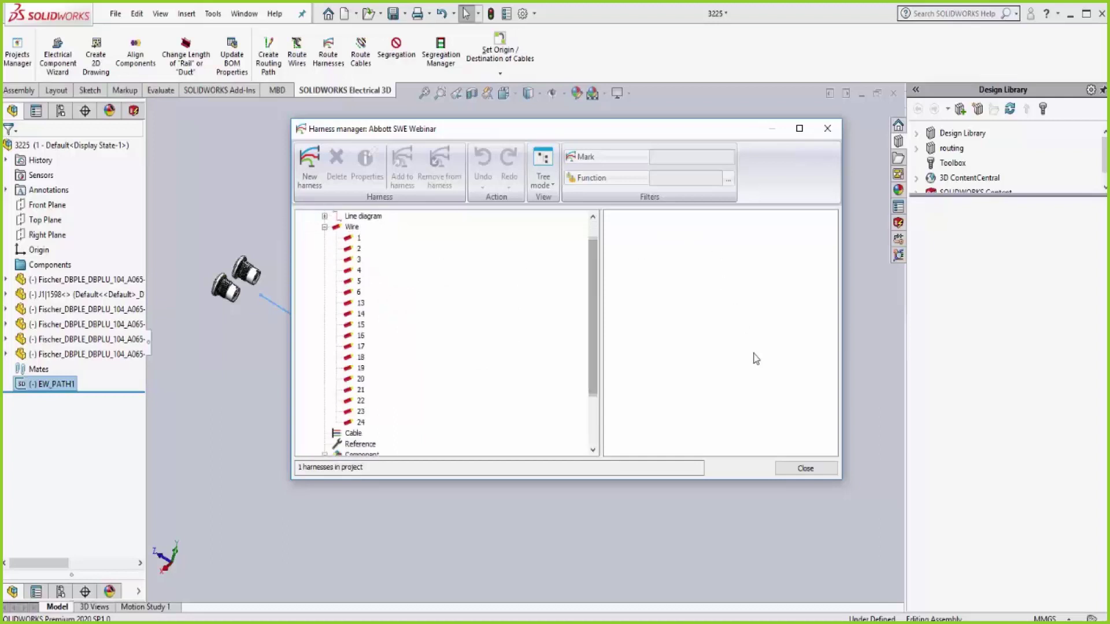
{"action": "left_click", "coordinate": [801, 468]}
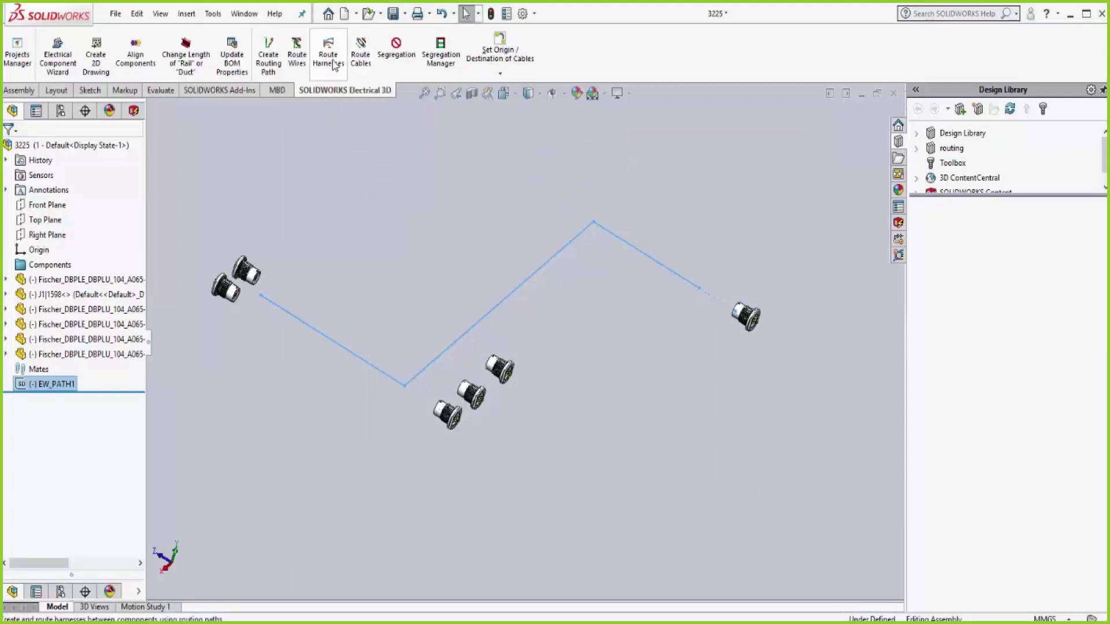
Route all harnesses, adding EWRoutingAssyHarness_H1 between the six connectors
{"action": "left_click", "coordinate": [328, 57]}
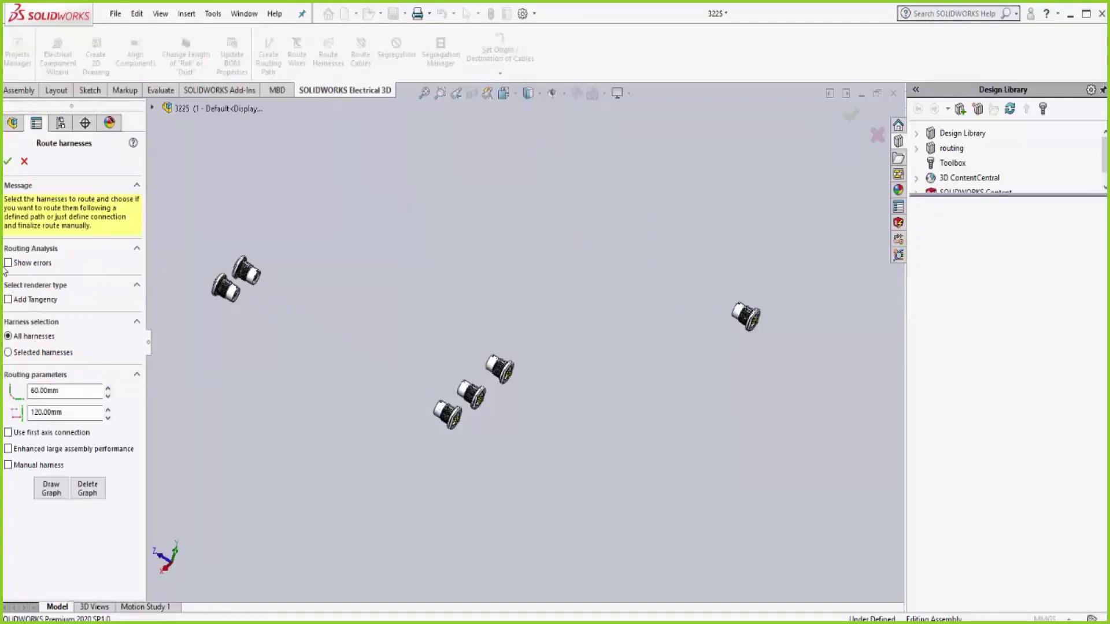
{"action": "left_click", "coordinate": [9, 162]}
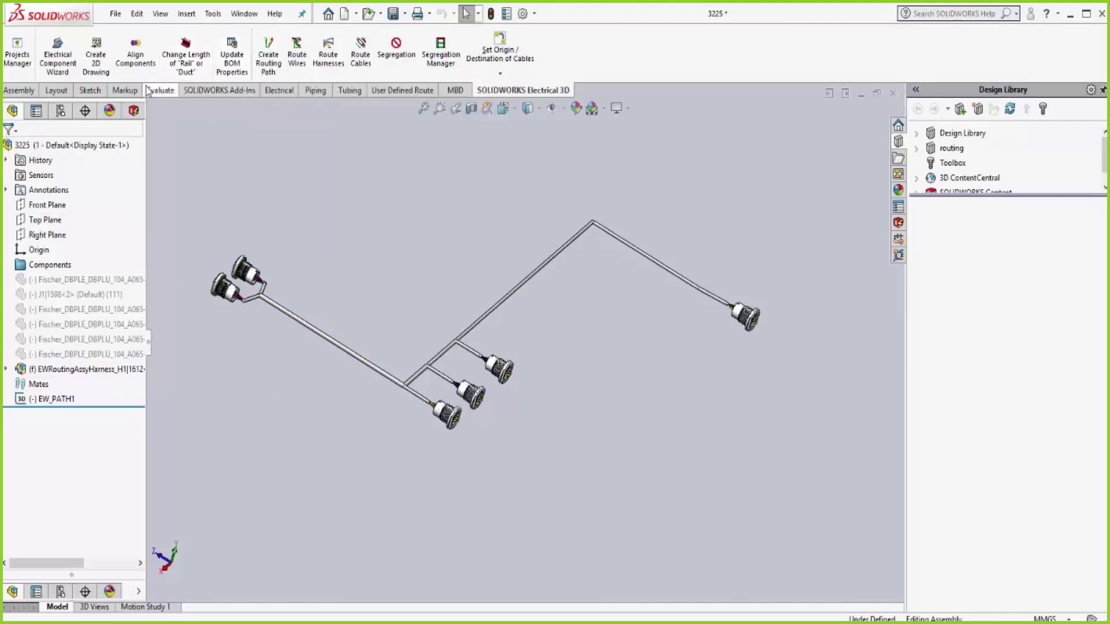
Flatten the harness route with a drawing including Electrical BOM, Cut list and Connector table
{"action": "left_click", "coordinate": [282, 91]}
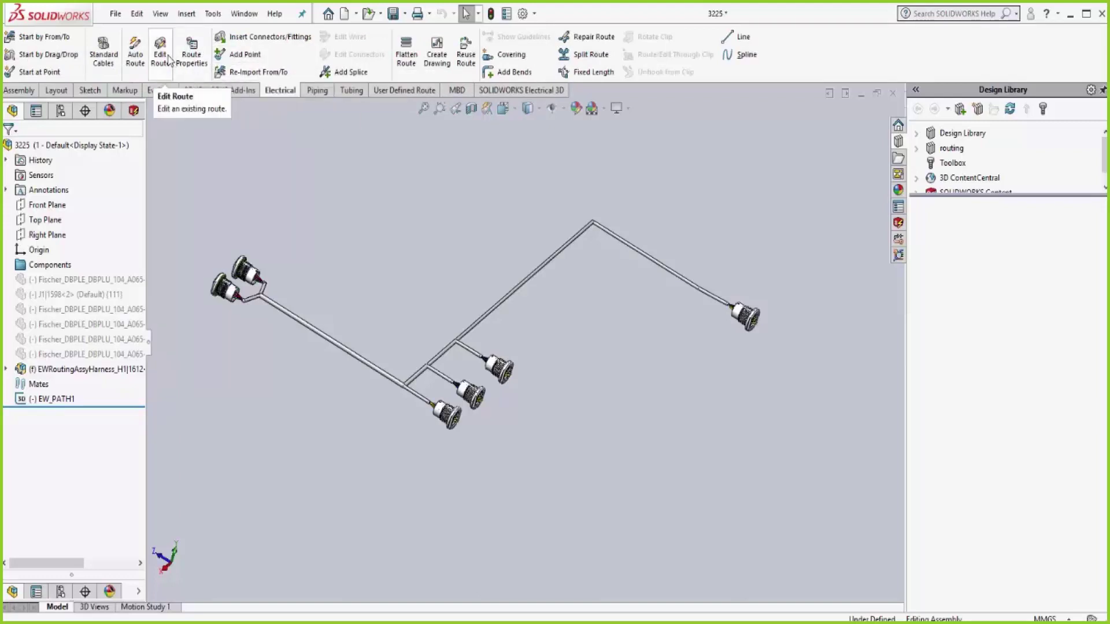
{"action": "left_click", "coordinate": [413, 60]}
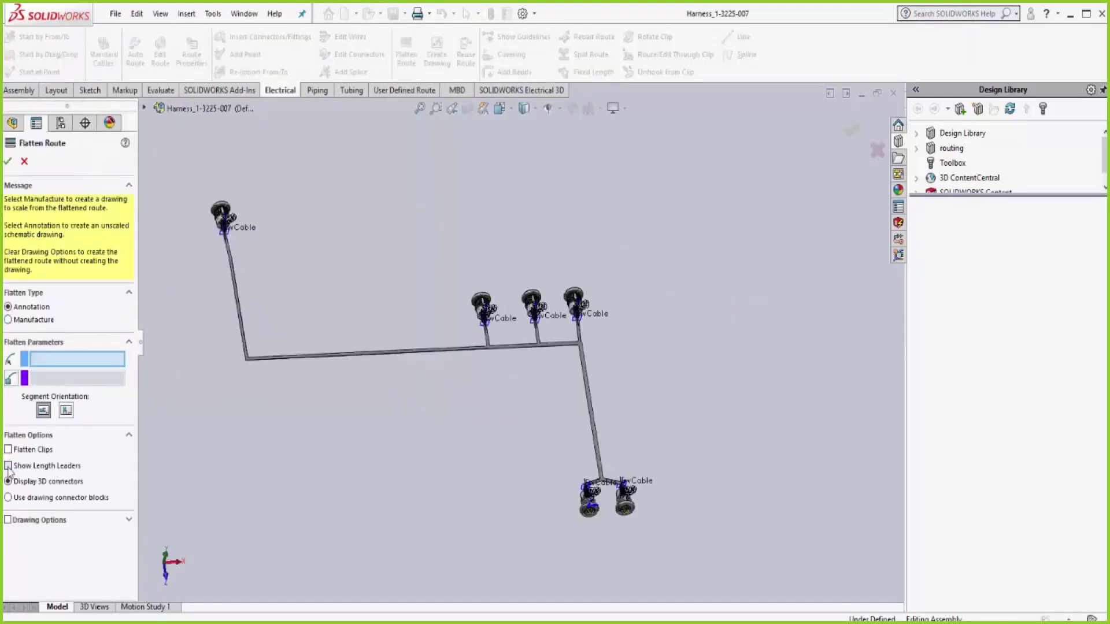
{"action": "left_click", "coordinate": [8, 520]}
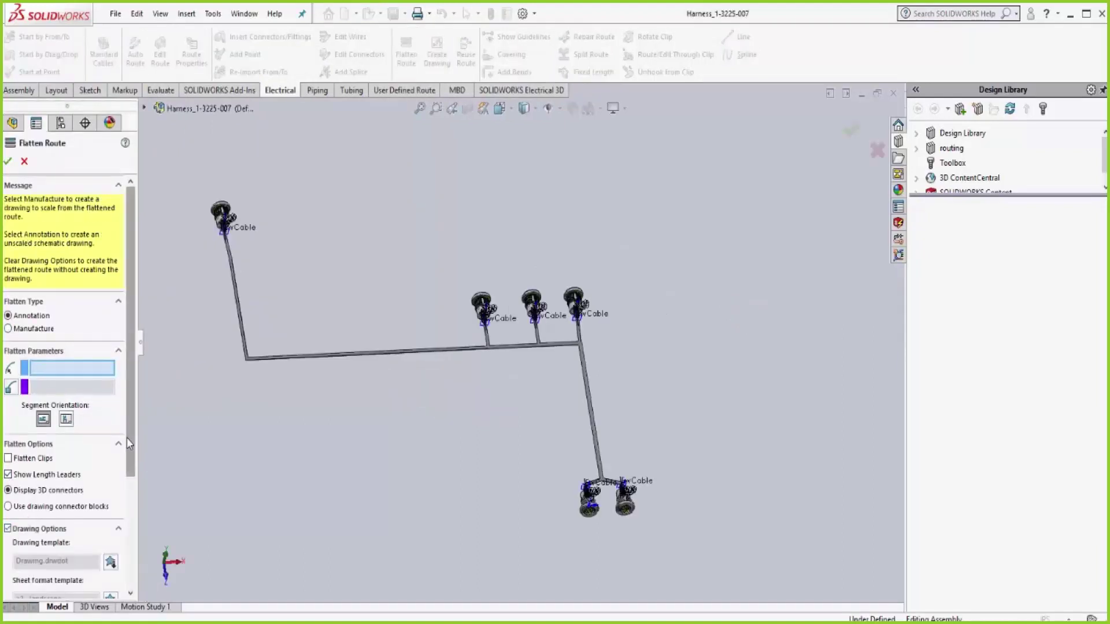
{"action": "scroll", "coordinate": [129, 444], "scroll_direction": "down", "scroll_amount": 5}
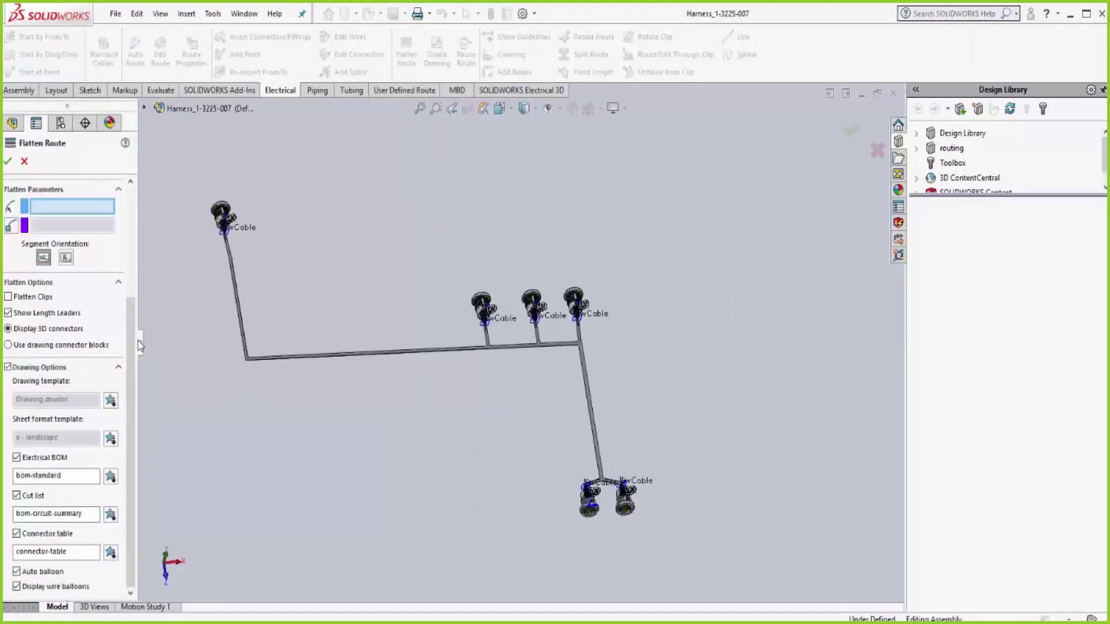
{"action": "left_click", "coordinate": [8, 161]}
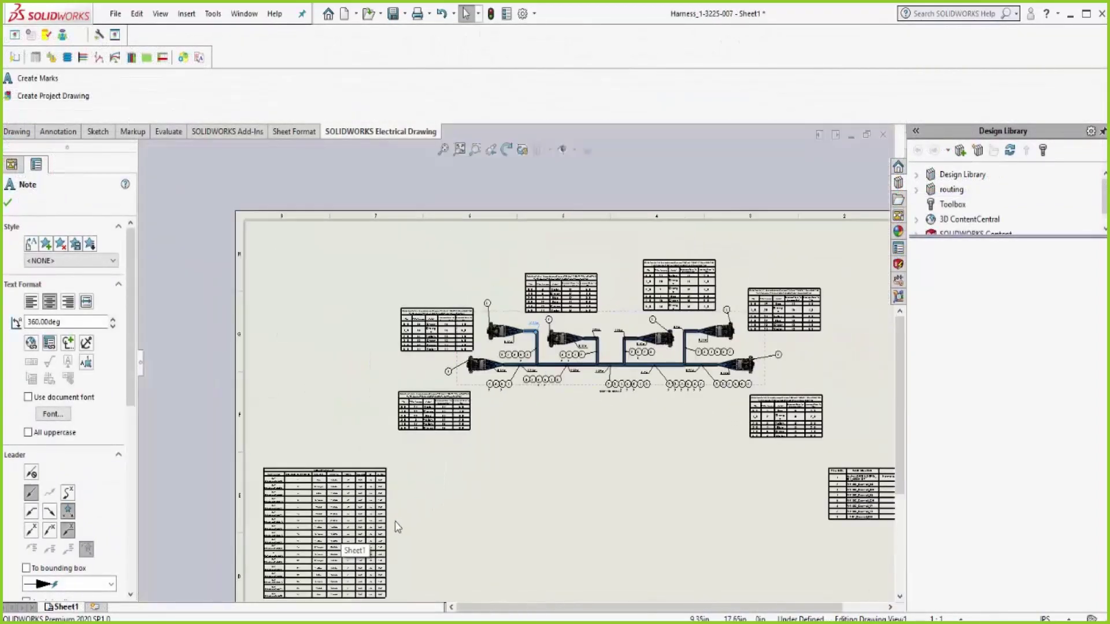
Zoom into and select the circuit summary wire-length table, then fit the whole sheet in view
{"action": "scroll", "coordinate": [408, 483], "scroll_direction": "down", "scroll_amount": 3}
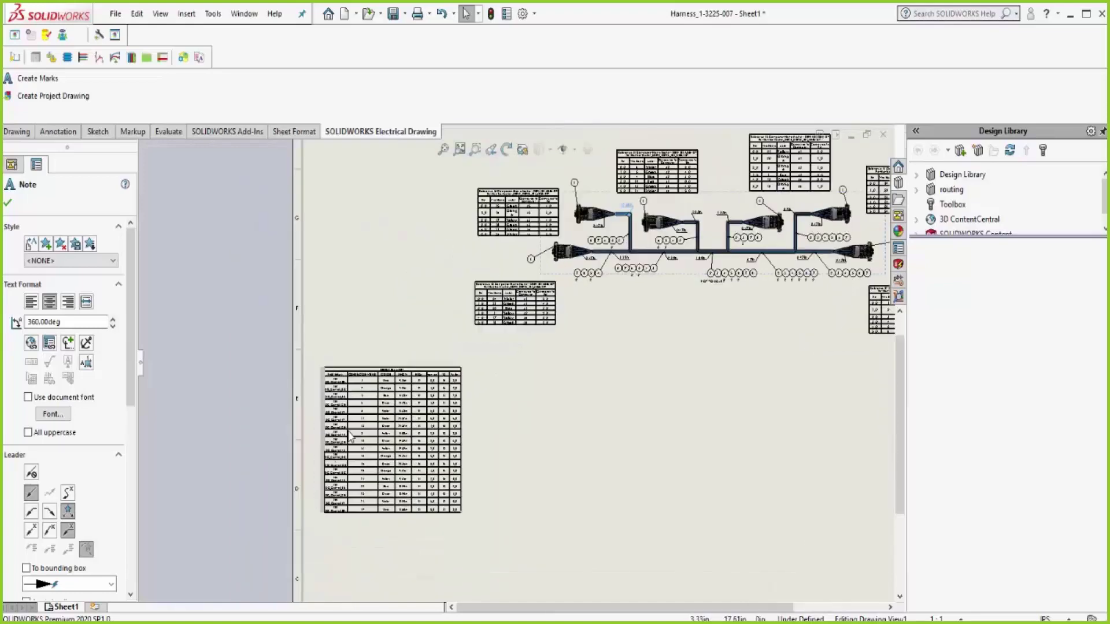
{"action": "scroll", "coordinate": [351, 437], "scroll_direction": "down", "scroll_amount": 3}
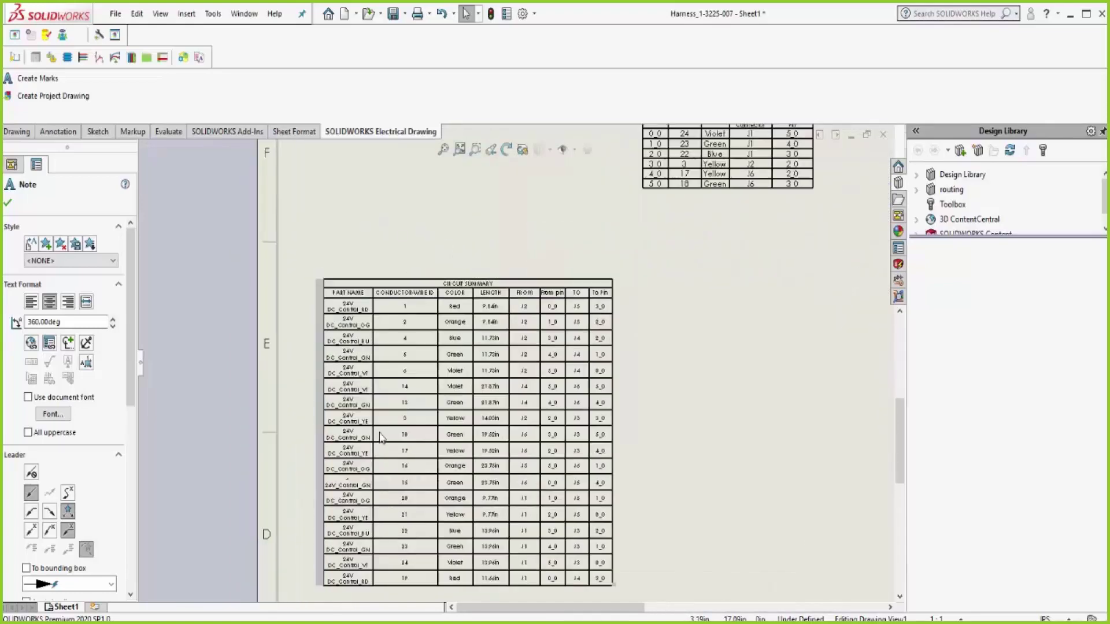
{"action": "left_click", "coordinate": [381, 438]}
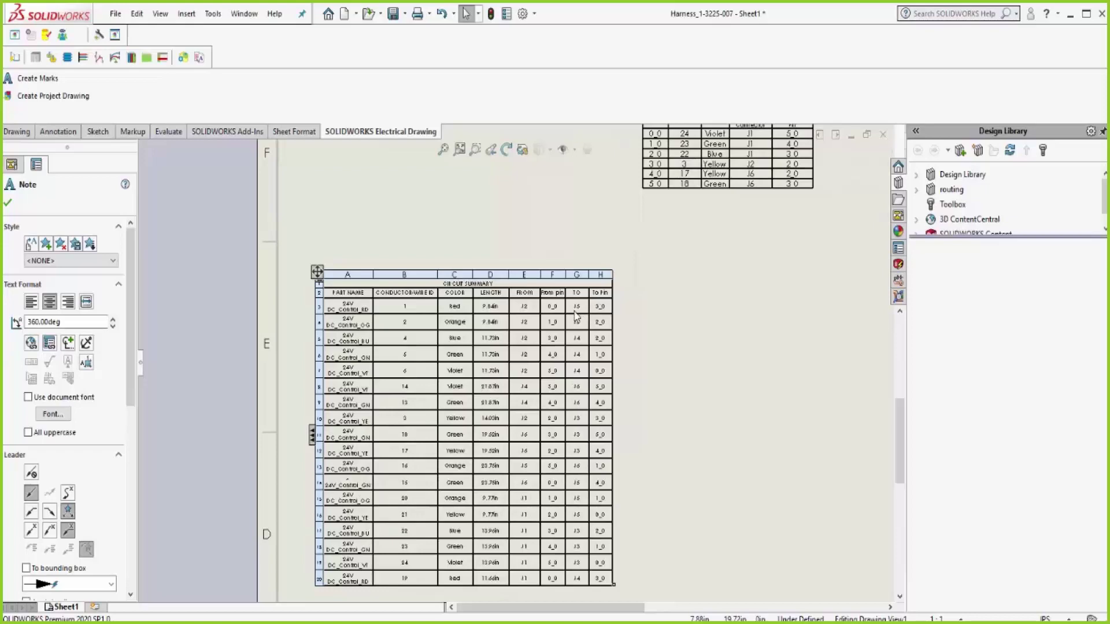
{"action": "scroll", "coordinate": [576, 316], "scroll_direction": "down", "scroll_amount": 2}
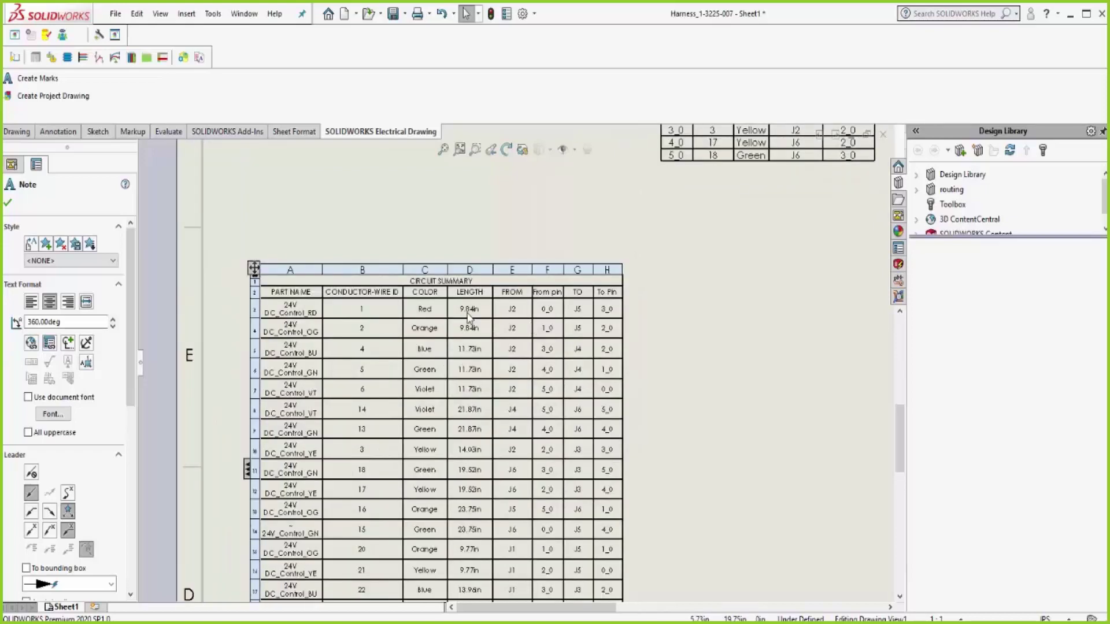
{"action": "key", "text": "f"}
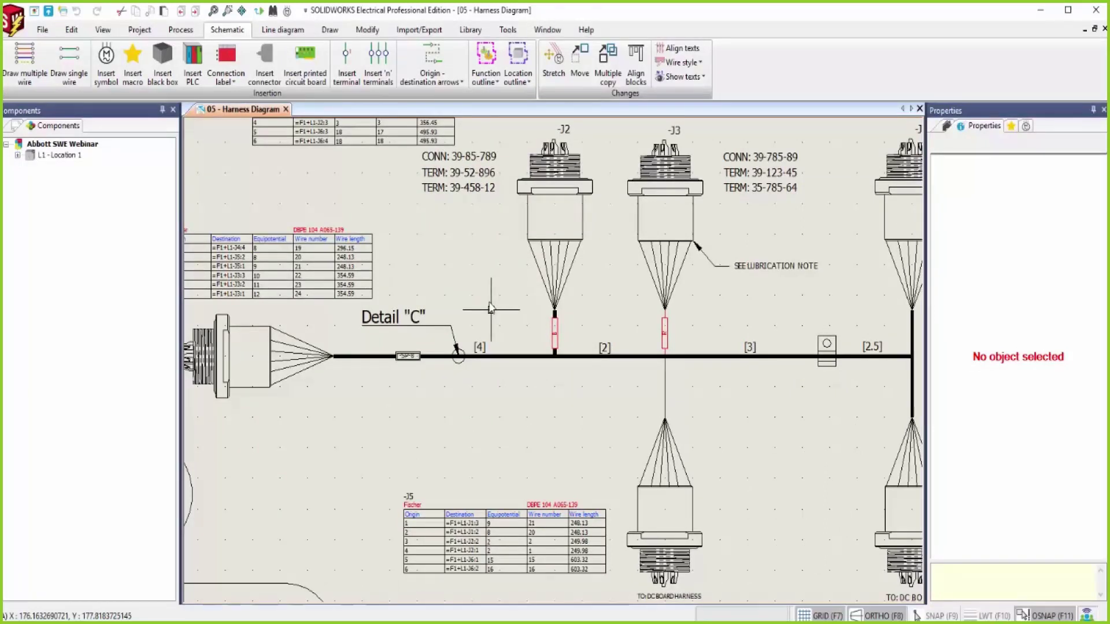
Open 04 - Electrical scheme from the document list, then return to the component tree
{"action": "scroll", "coordinate": [376, 318], "scroll_direction": "down", "scroll_amount": 4}
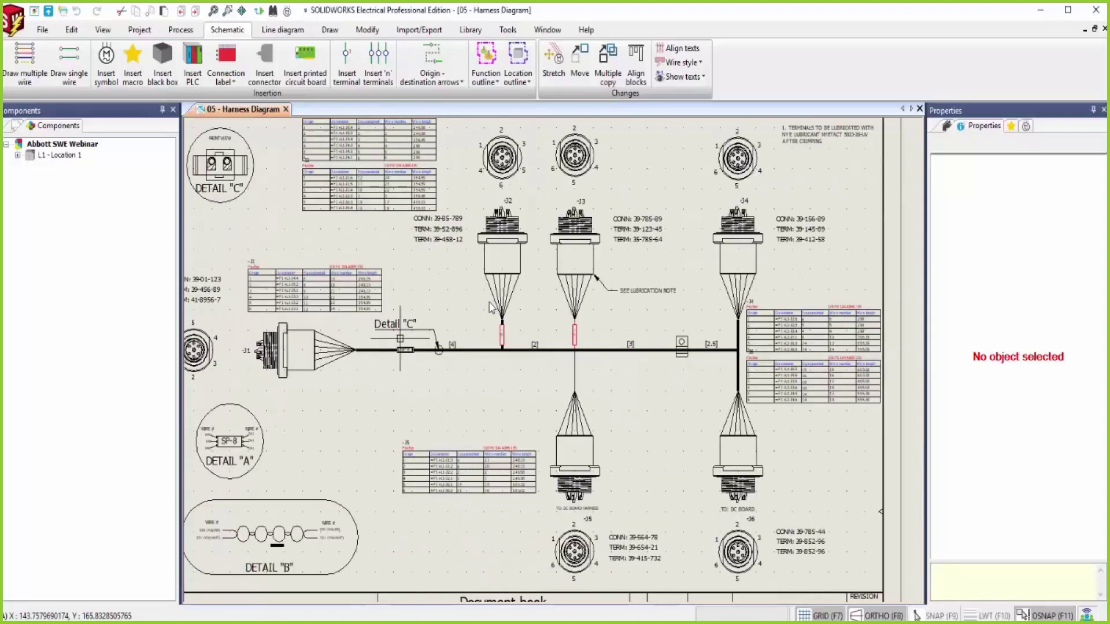
{"action": "left_click", "coordinate": [12, 131]}
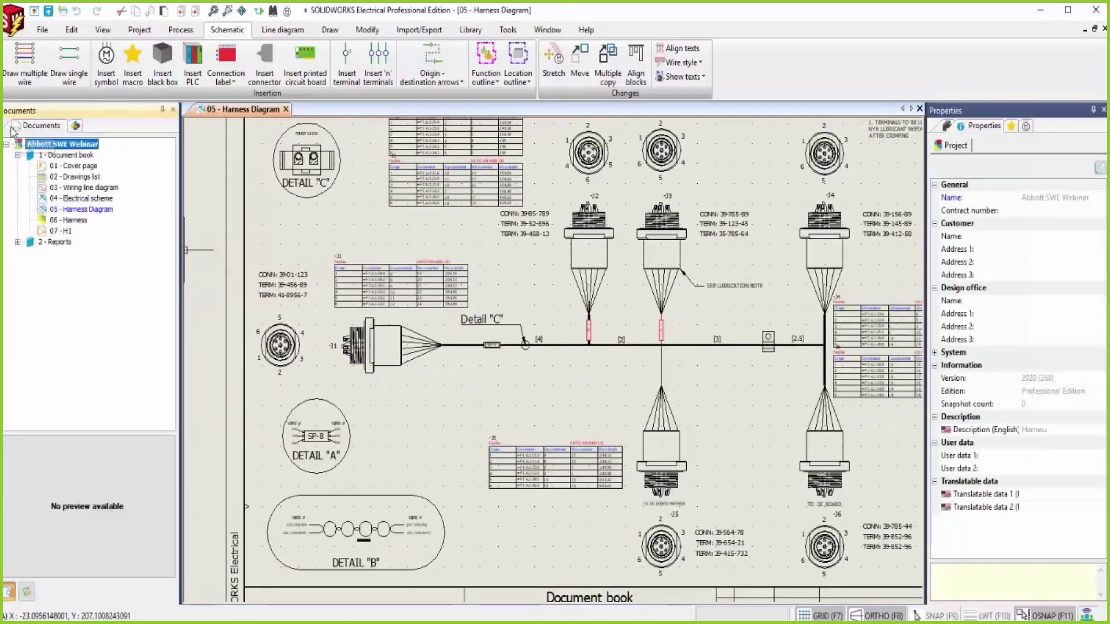
{"action": "double_click", "coordinate": [72, 198]}
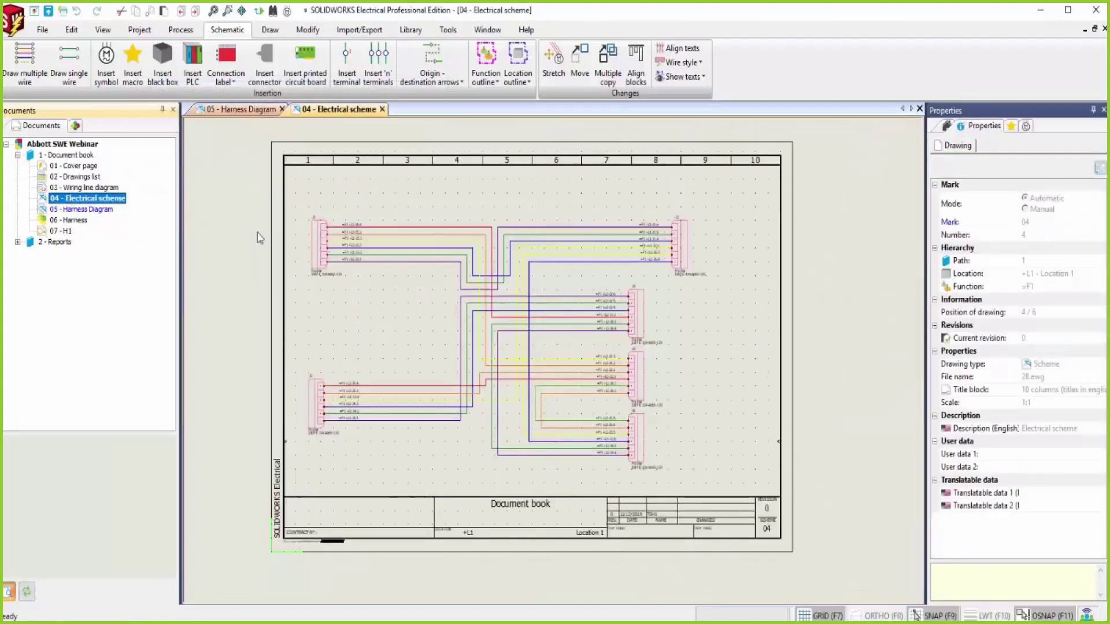
{"action": "scroll", "coordinate": [464, 270], "scroll_direction": "up", "scroll_amount": 2}
{"action": "scroll", "coordinate": [414, 243], "scroll_direction": "up", "scroll_amount": 2}
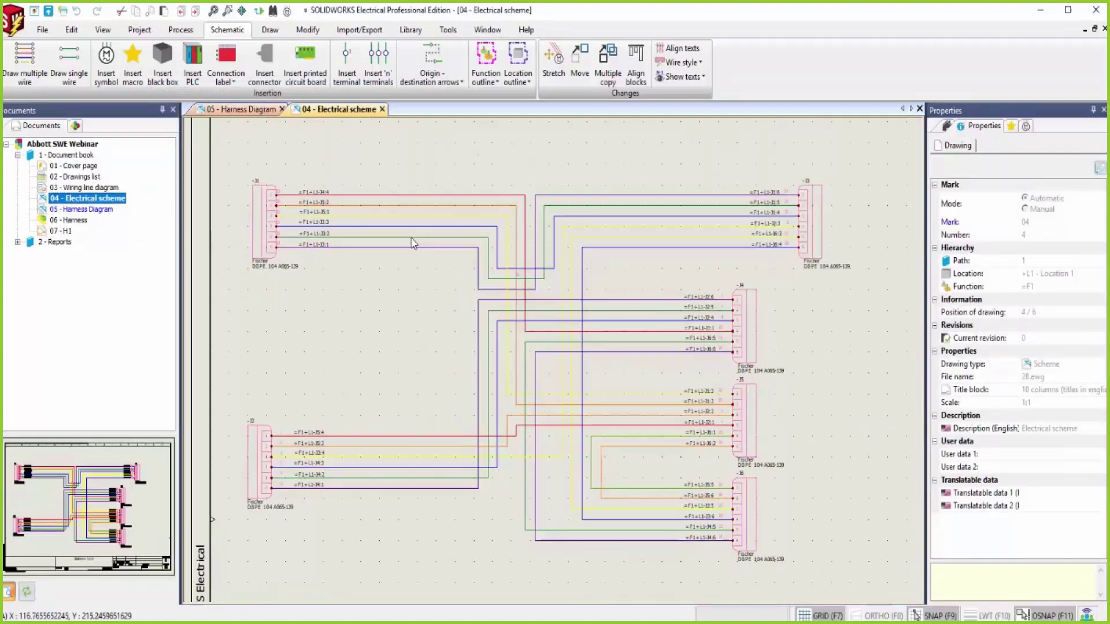
{"action": "left_click", "coordinate": [77, 126]}
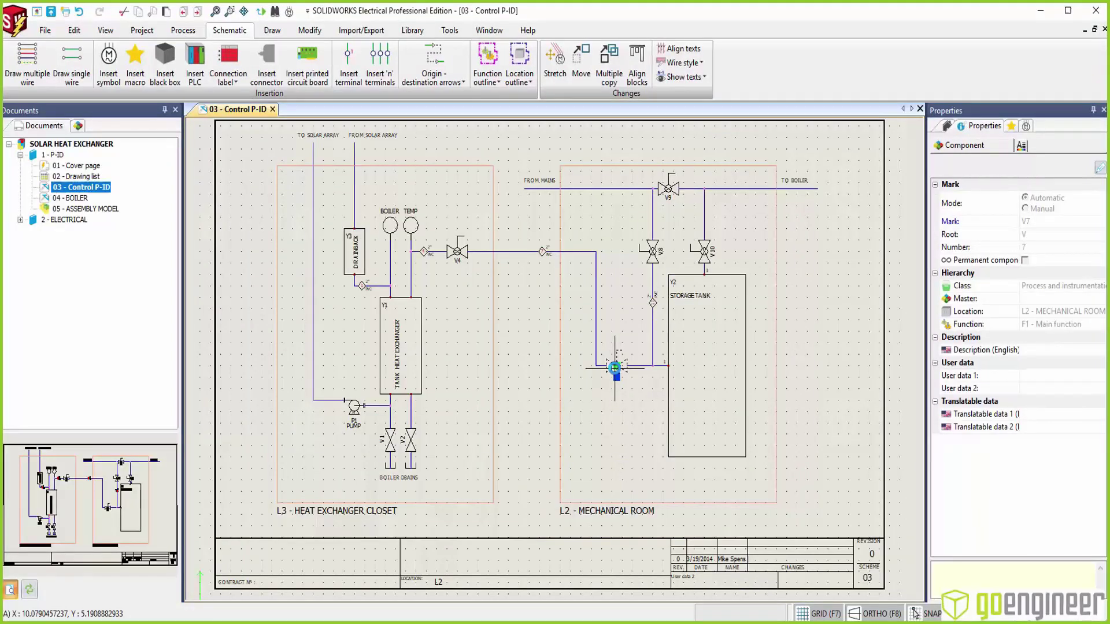
Copy valve V7 and start pasting a duplicate of it onto the Control P-ID
{"action": "right_click", "coordinate": [615, 368]}
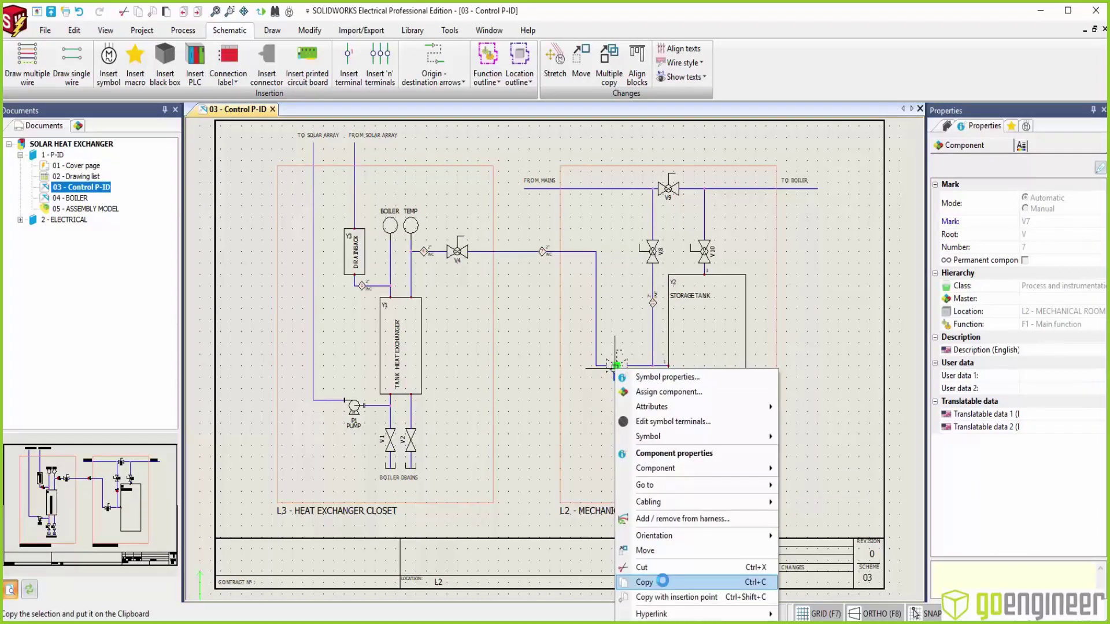
{"action": "left_click", "coordinate": [662, 582]}
{"action": "right_click", "coordinate": [585, 412]}
{"action": "left_click", "coordinate": [650, 525]}
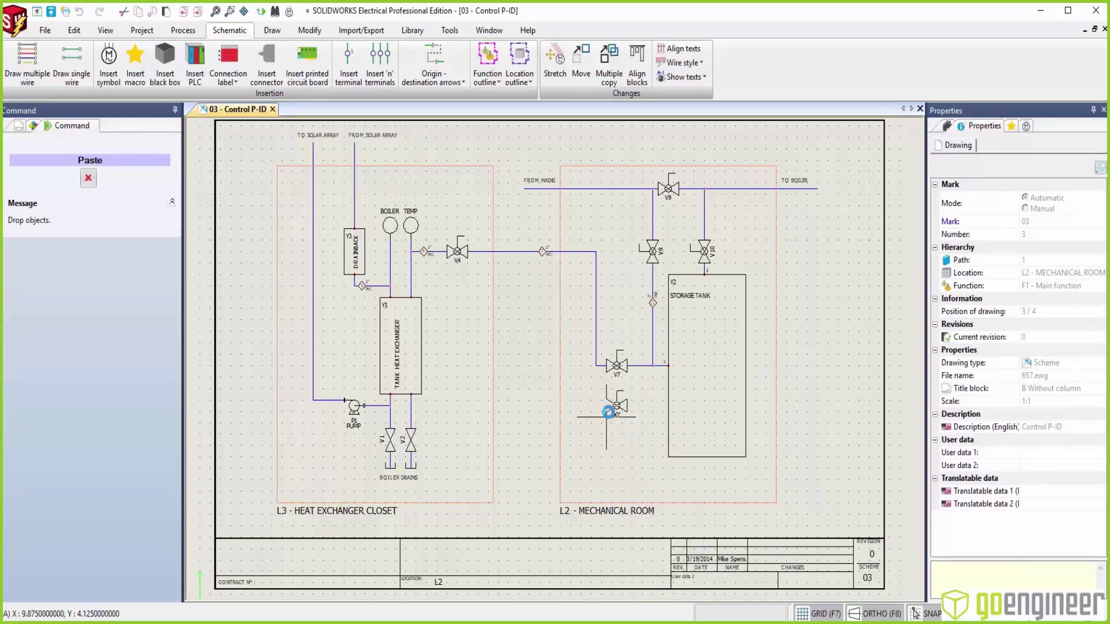
Drop the pasted valve V3 below V7 and set the pipe line style to PI_WORK
{"action": "left_click", "coordinate": [608, 412]}
{"action": "left_click", "coordinate": [72, 63]}
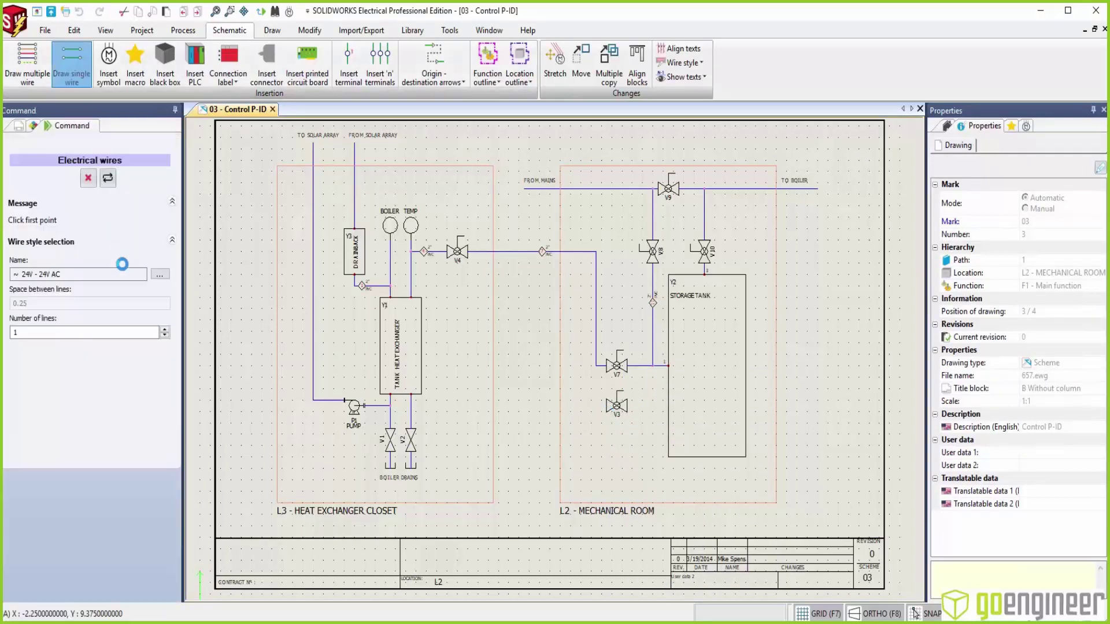
{"action": "left_click", "coordinate": [160, 273]}
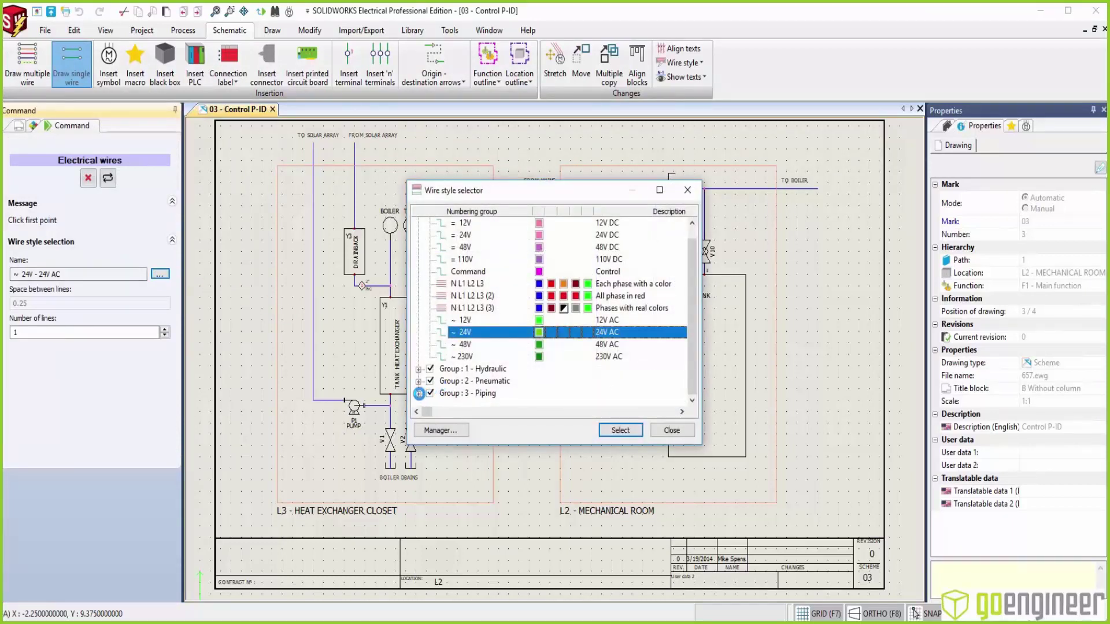
{"action": "left_click", "coordinate": [418, 394]}
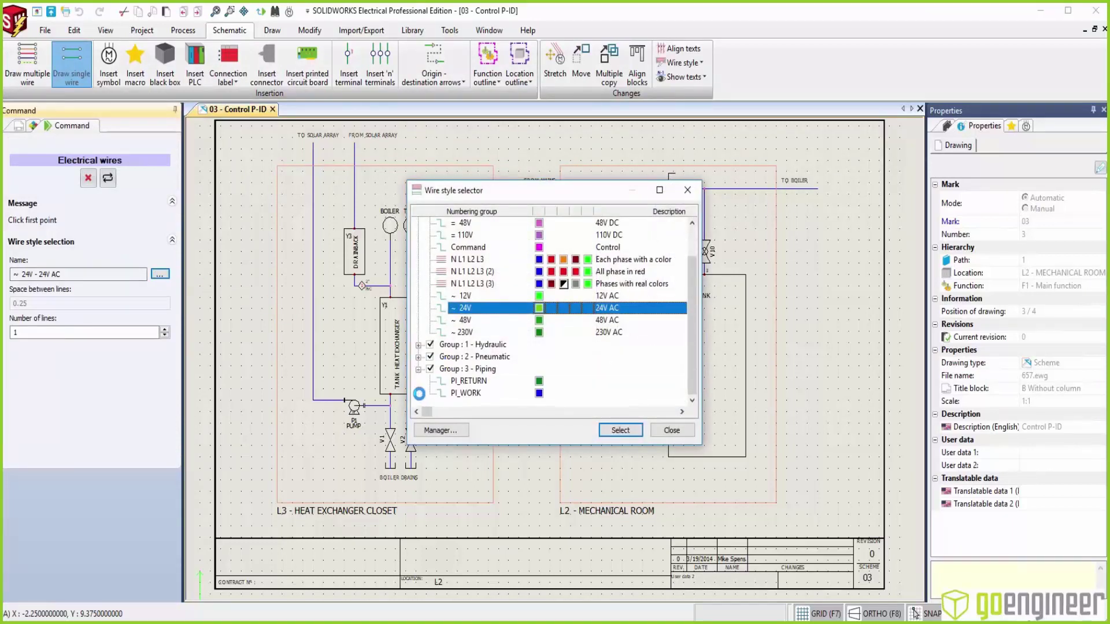
{"action": "left_click", "coordinate": [469, 392]}
{"action": "left_click", "coordinate": [620, 429]}
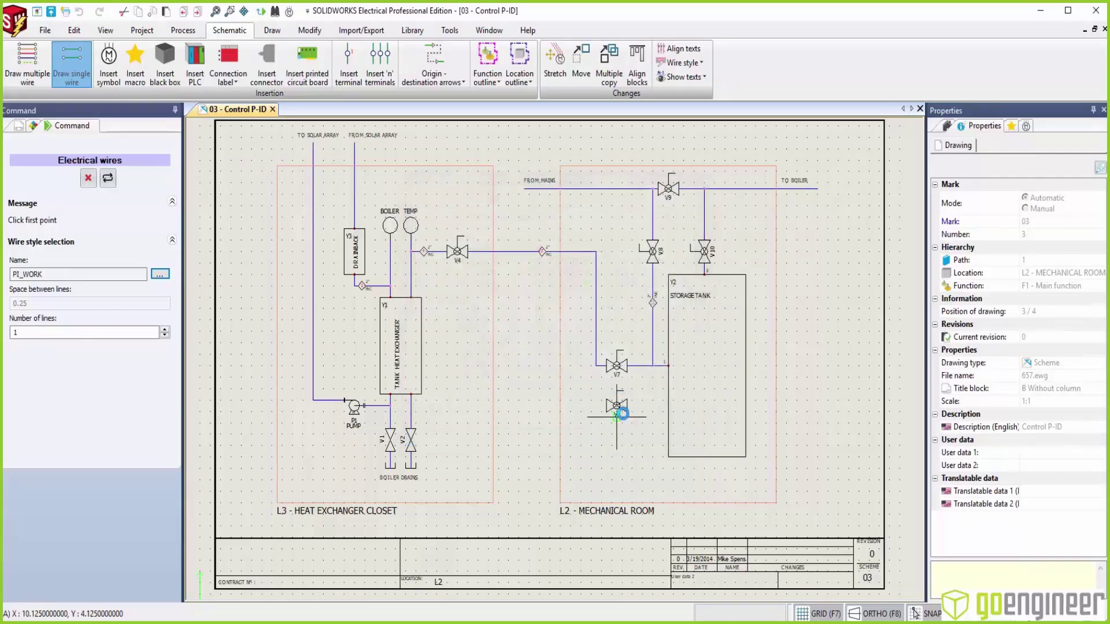
Draw the pipe through V3 to the storage tank connection, then end pipe drawing
{"action": "scroll", "coordinate": [623, 414], "scroll_direction": "up", "scroll_amount": 4}
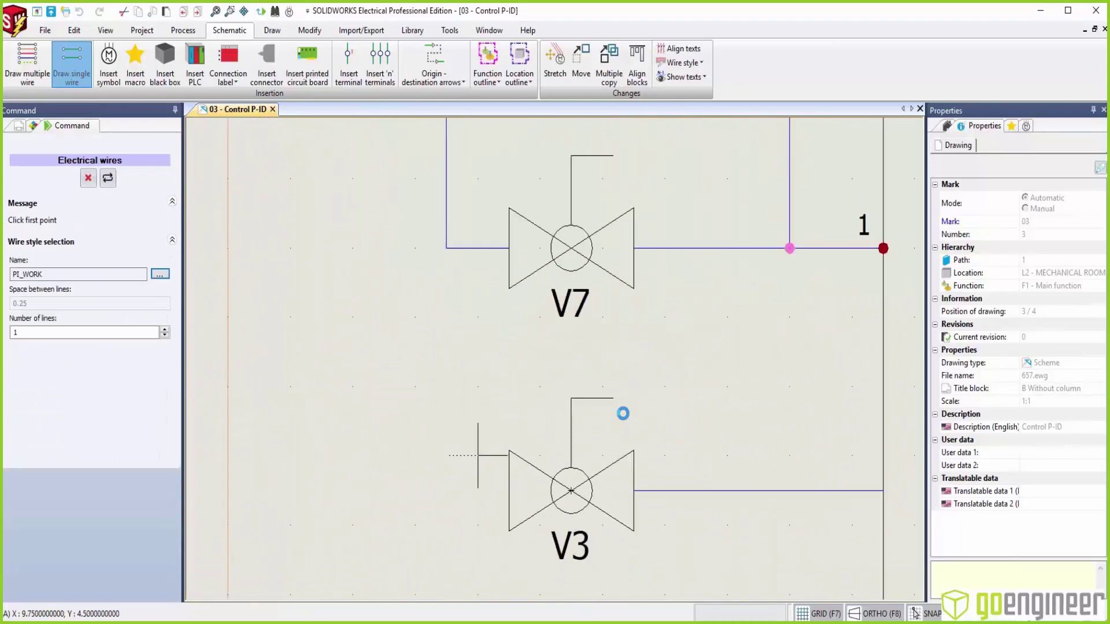
{"action": "left_click", "coordinate": [623, 413]}
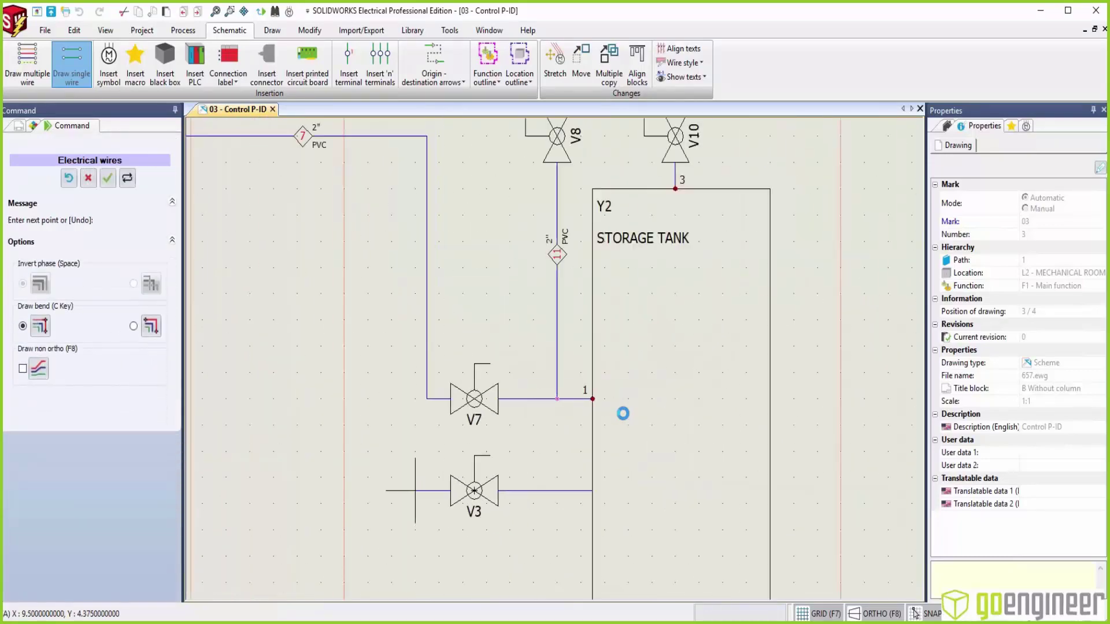
{"action": "scroll", "coordinate": [623, 413], "scroll_direction": "down", "scroll_amount": 5}
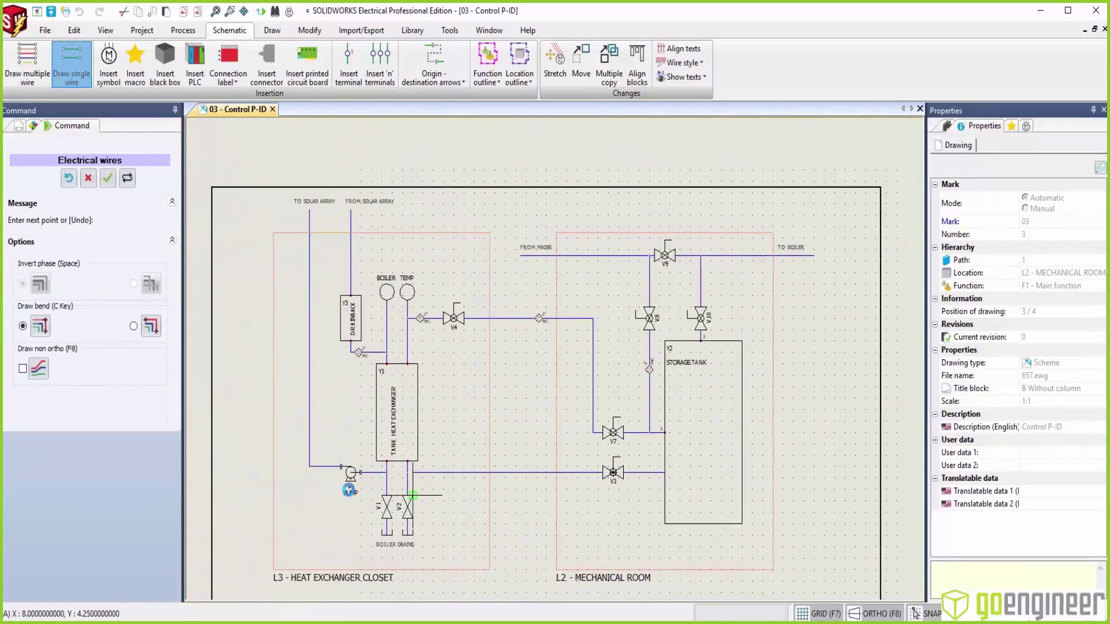
{"action": "scroll", "coordinate": [387, 487], "scroll_direction": "up", "scroll_amount": 3}
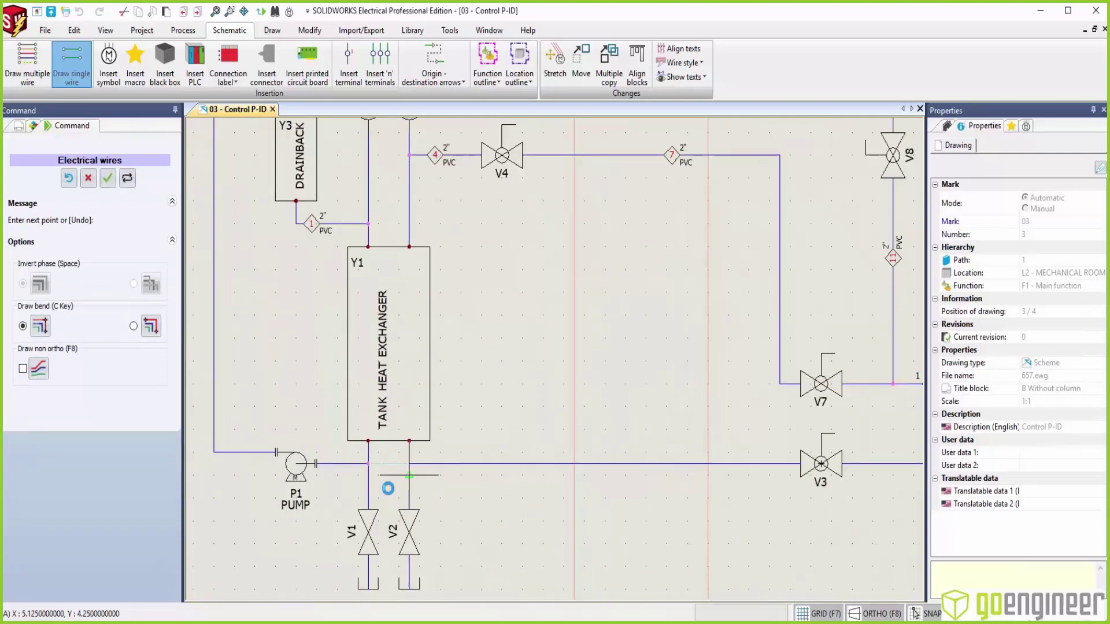
{"action": "scroll", "coordinate": [388, 489], "scroll_direction": "up", "scroll_amount": 2}
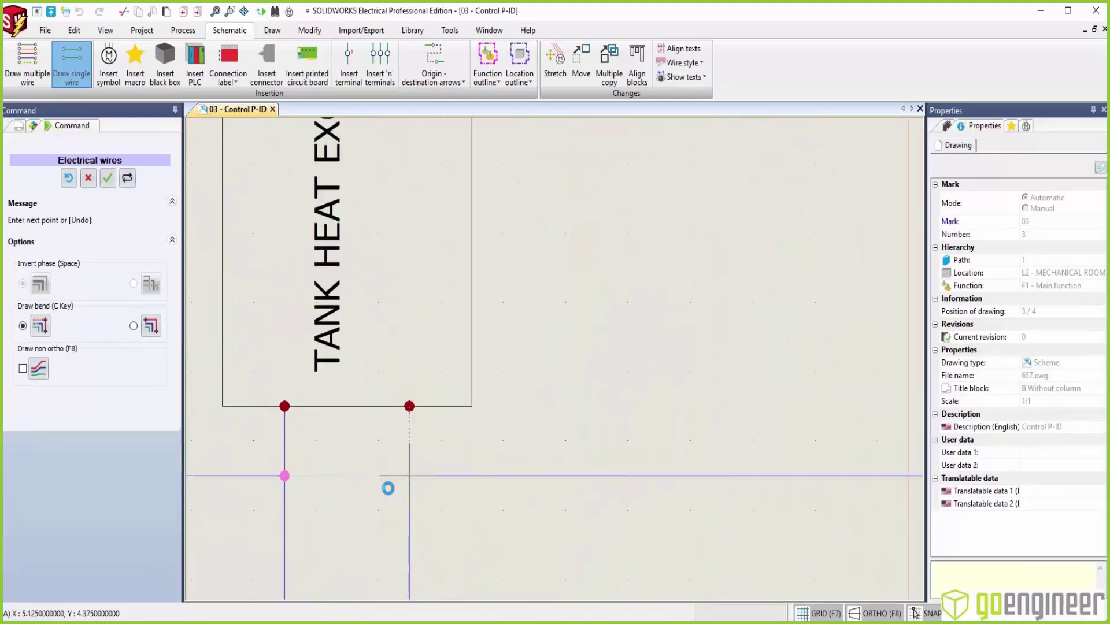
{"action": "key", "text": "Escape"}
{"action": "scroll", "coordinate": [388, 489], "scroll_direction": "down", "scroll_amount": 4}
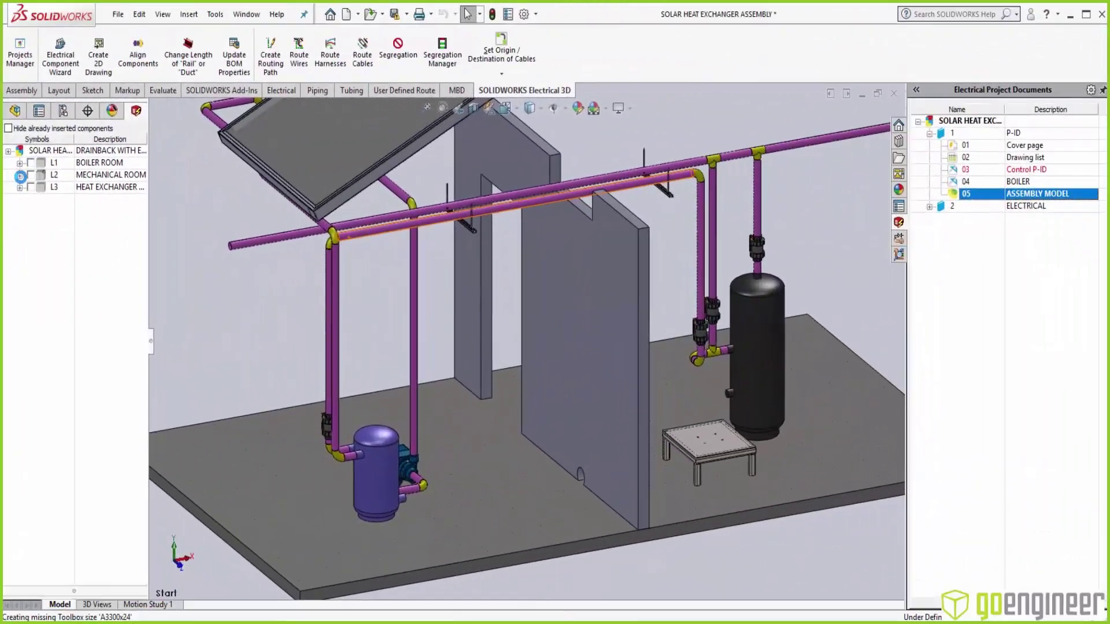
Insert hot water pump P2's 2IN 2HP part into the 3D assembly on the pump stand
{"action": "left_click", "coordinate": [20, 176]}
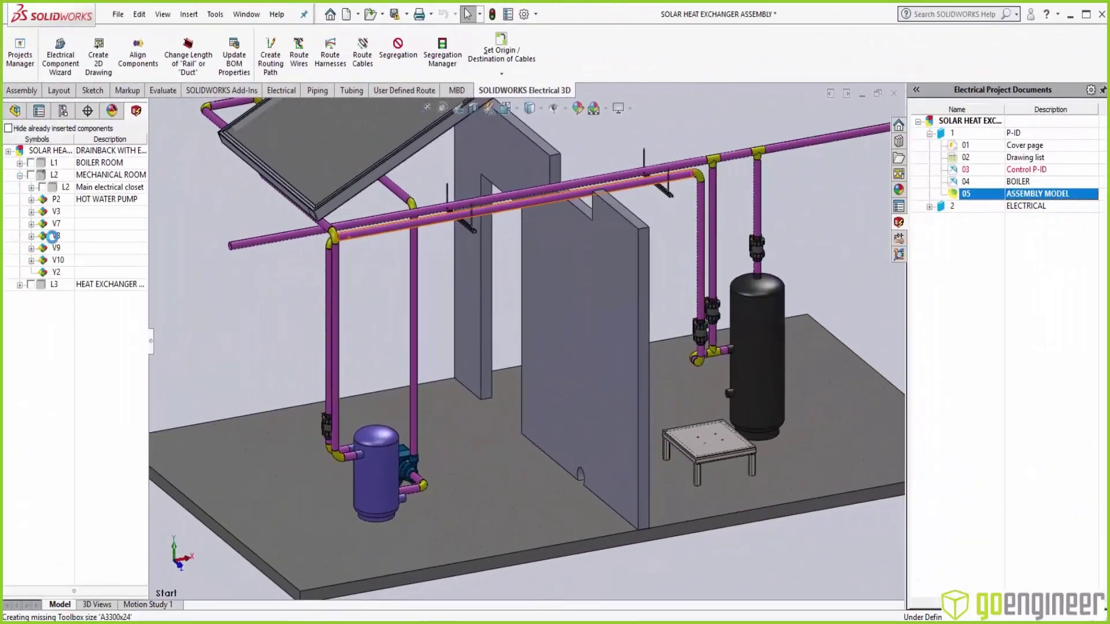
{"action": "left_click", "coordinate": [111, 199]}
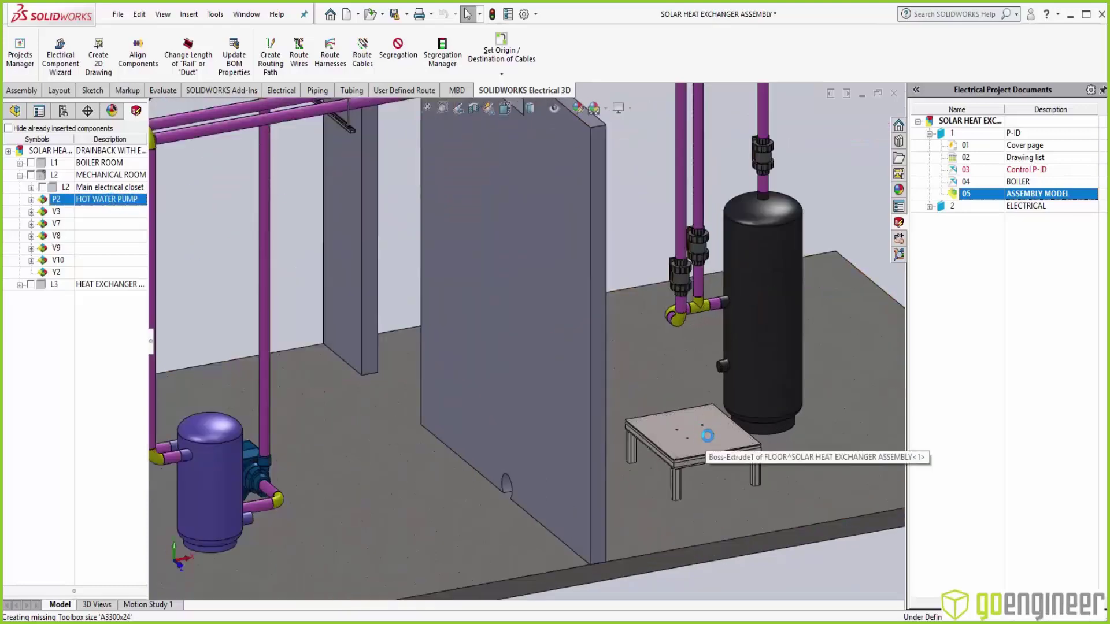
{"action": "left_click", "coordinate": [32, 199]}
{"action": "right_click", "coordinate": [95, 211]}
{"action": "left_click", "coordinate": [126, 219]}
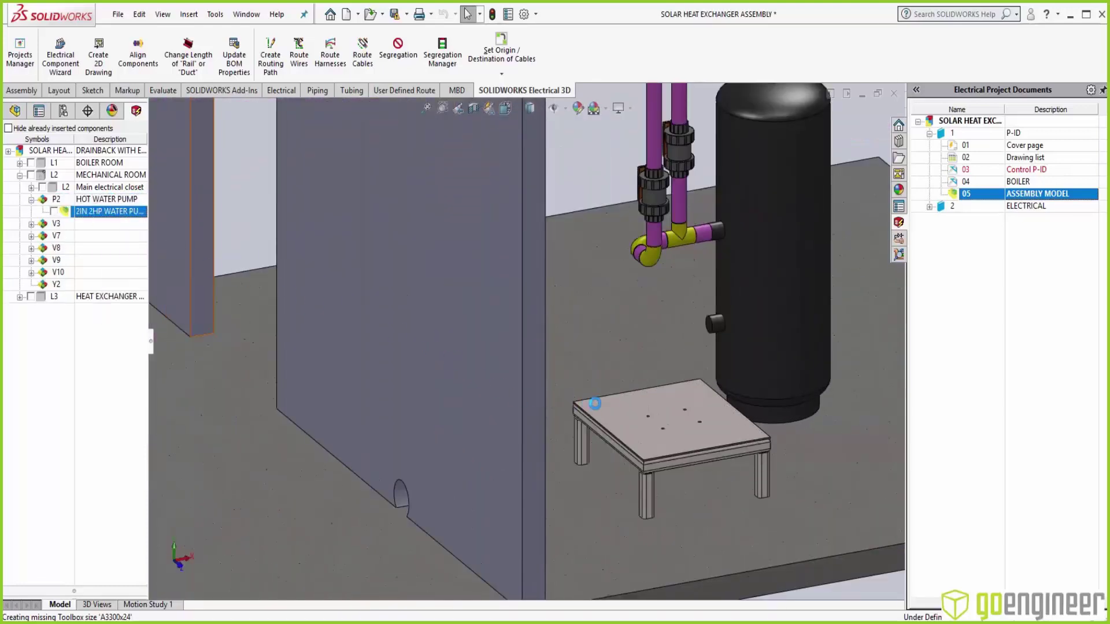
Start a 2 in Sch 40 pipe route, Pipe_1, from the pump's connection point
{"action": "right_click", "coordinate": [533, 199]}
{"action": "left_click", "coordinate": [575, 315]}
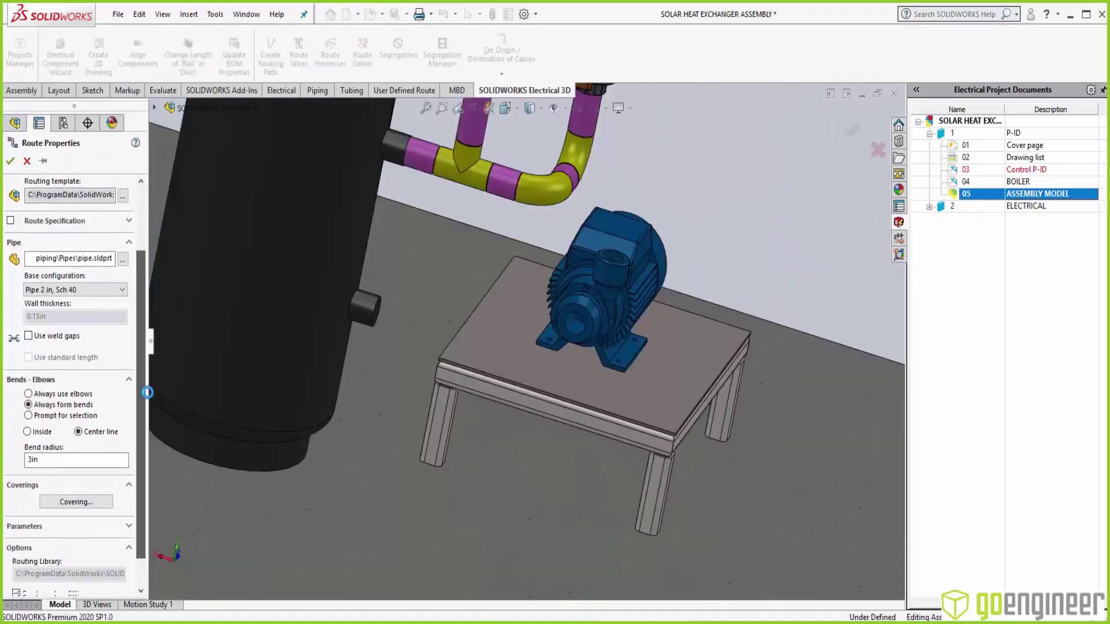
{"action": "left_click", "coordinate": [11, 161]}
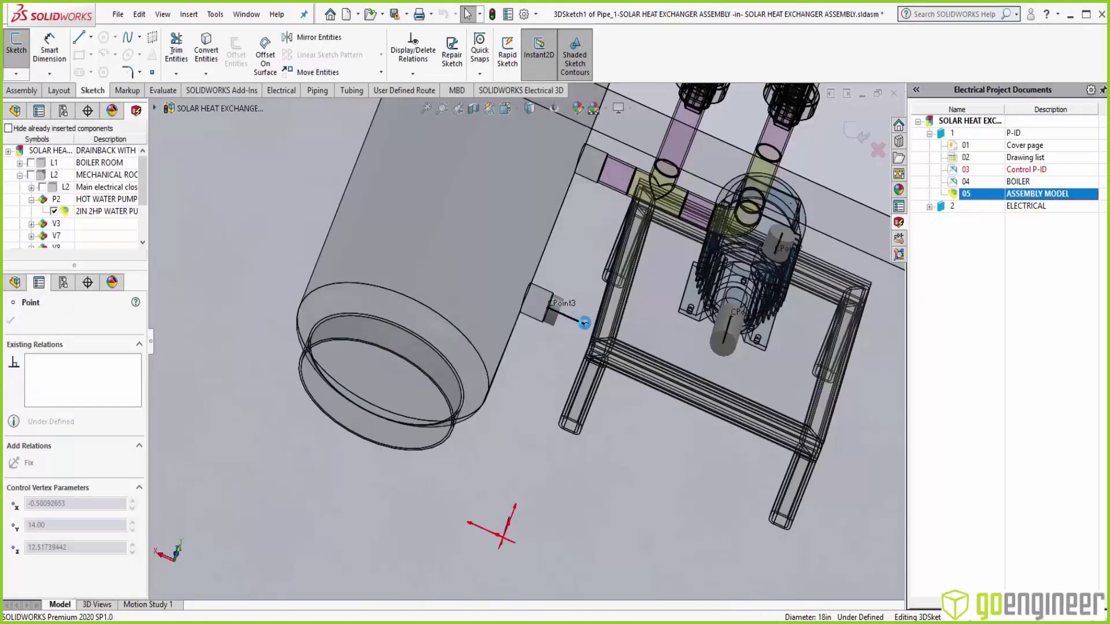
Auto-route the first pipe between the two selected route points
{"action": "right_click", "coordinate": [722, 342]}
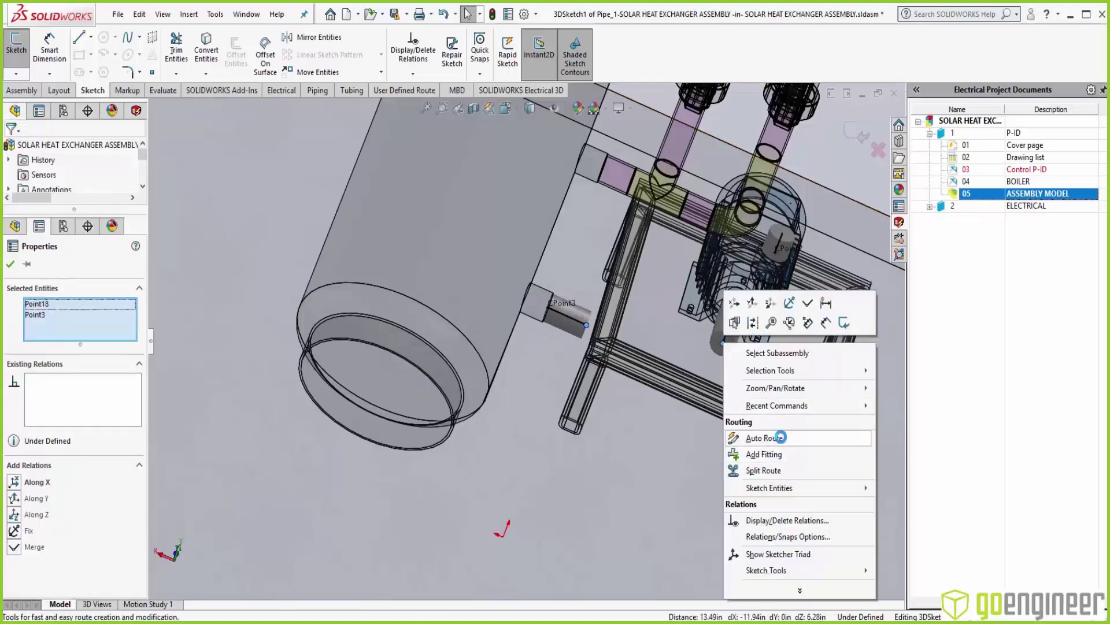
{"action": "left_click", "coordinate": [780, 438]}
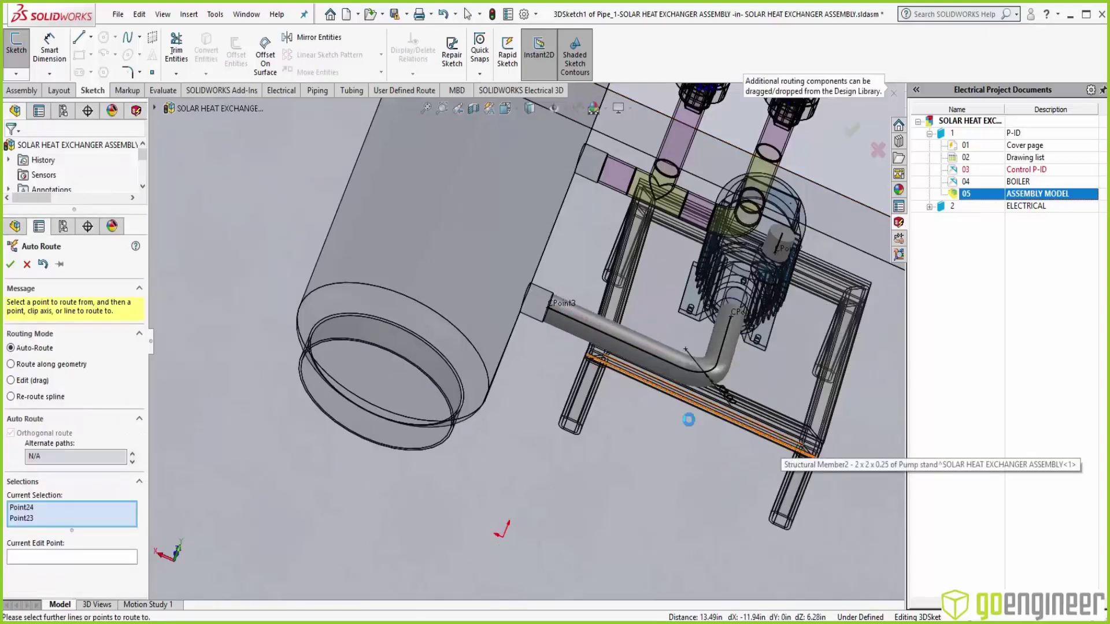
{"action": "left_click", "coordinate": [10, 265]}
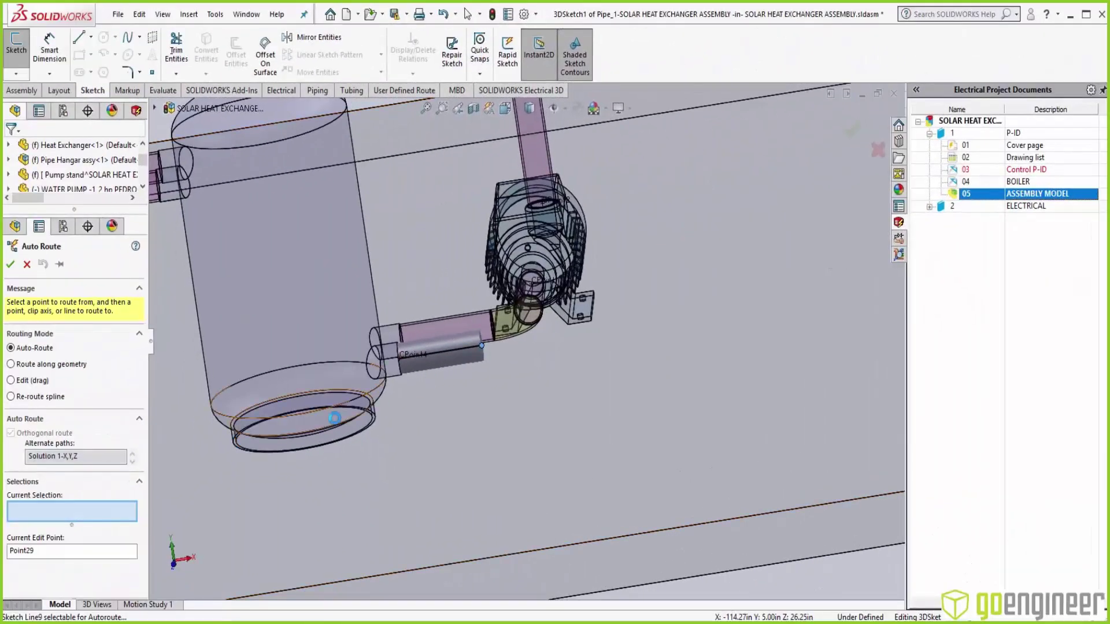
Auto-route a second pipe to the next end point and view the whole route
{"action": "scroll", "coordinate": [557, 389], "scroll_direction": "up", "scroll_amount": 5}
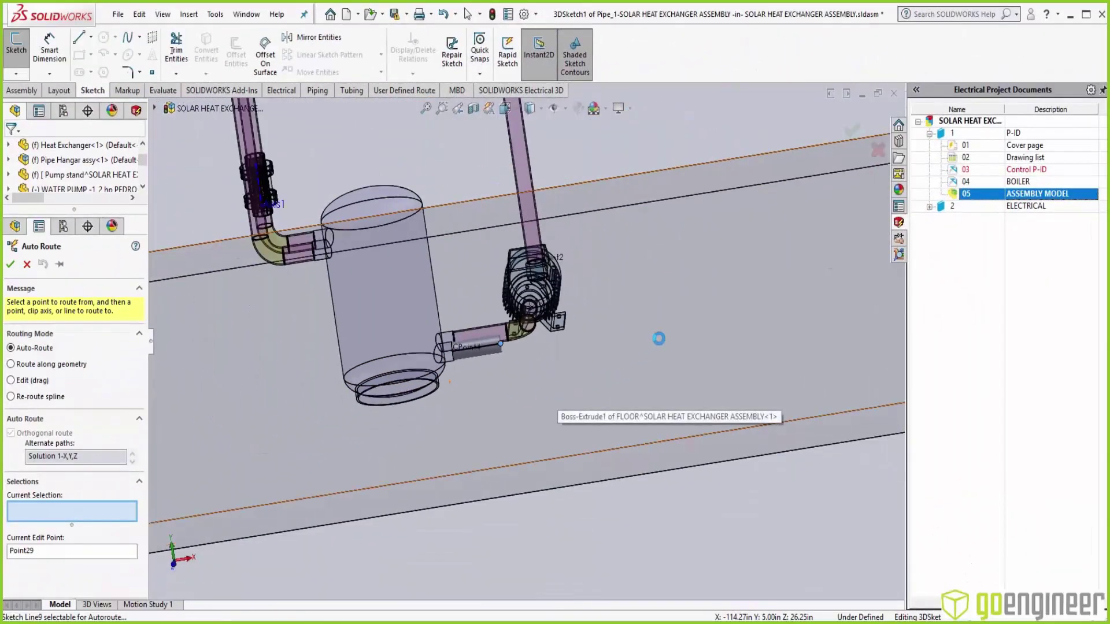
{"action": "scroll", "coordinate": [659, 338], "scroll_direction": "up", "scroll_amount": 5}
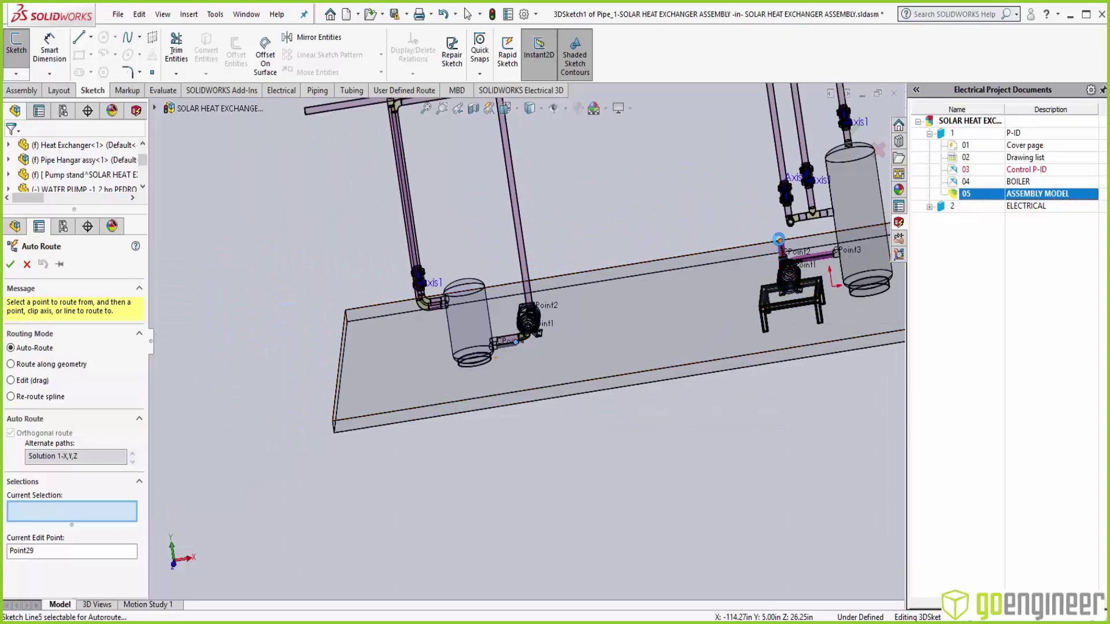
{"action": "left_click", "coordinate": [778, 240]}
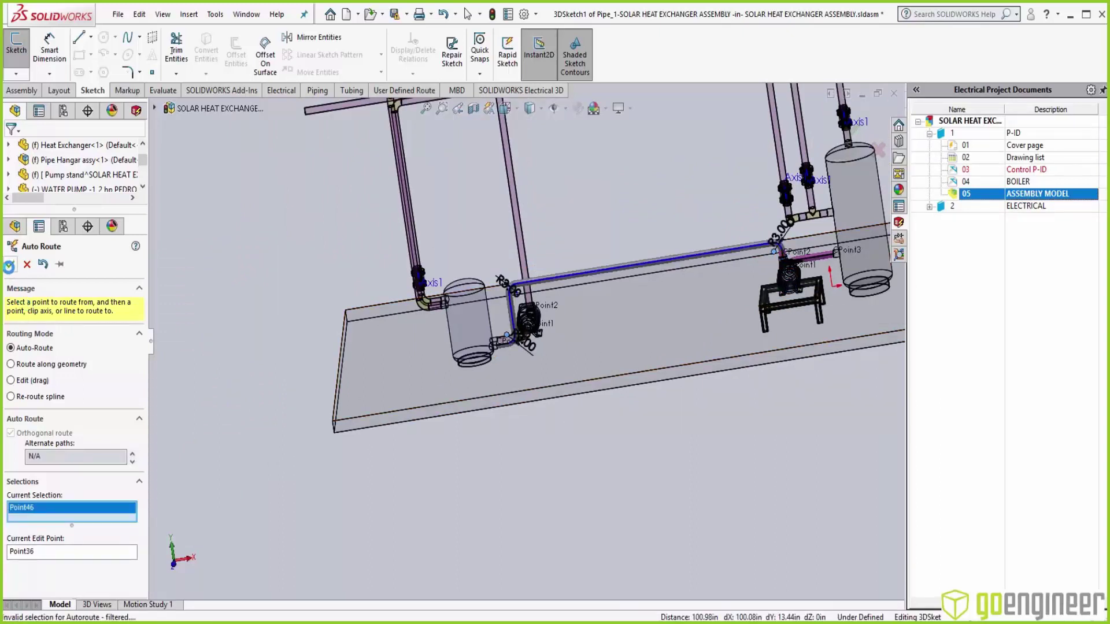
{"action": "left_click", "coordinate": [8, 267]}
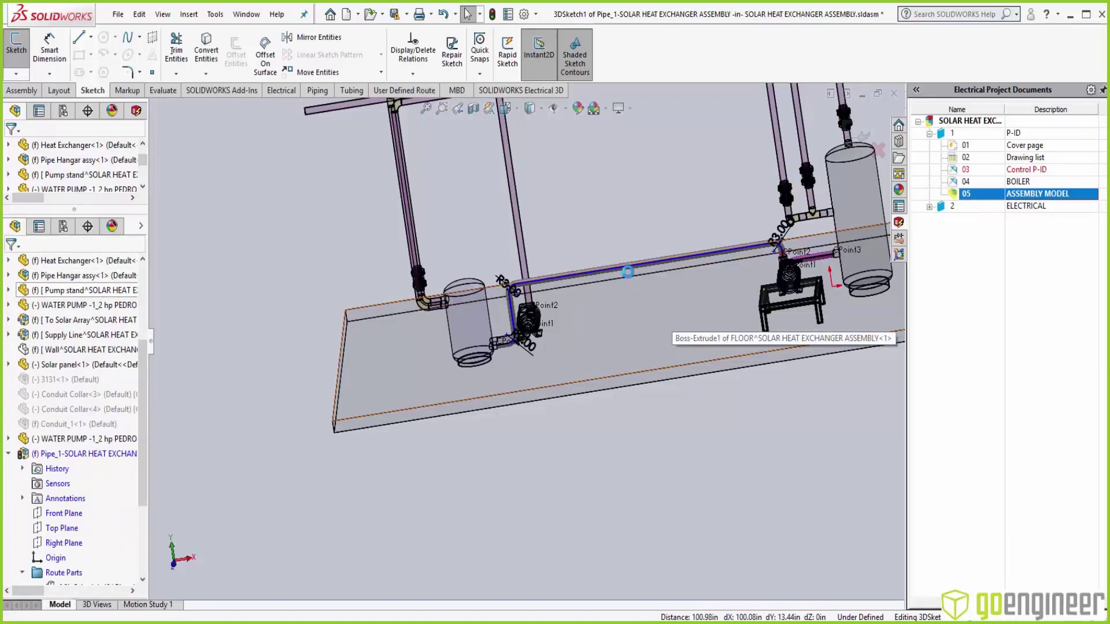
{"action": "mouse_move", "coordinate": [628, 272]}
{"action": "middle_mouse_down"}
{"action": "mouse_move", "coordinate": [708, 265]}
{"action": "mouse_move", "coordinate": [637, 278]}
{"action": "mouse_move", "coordinate": [617, 310]}
{"action": "mouse_move", "coordinate": [598, 293]}
{"action": "mouse_move", "coordinate": [557, 288]}
{"action": "middle_mouse_up"}
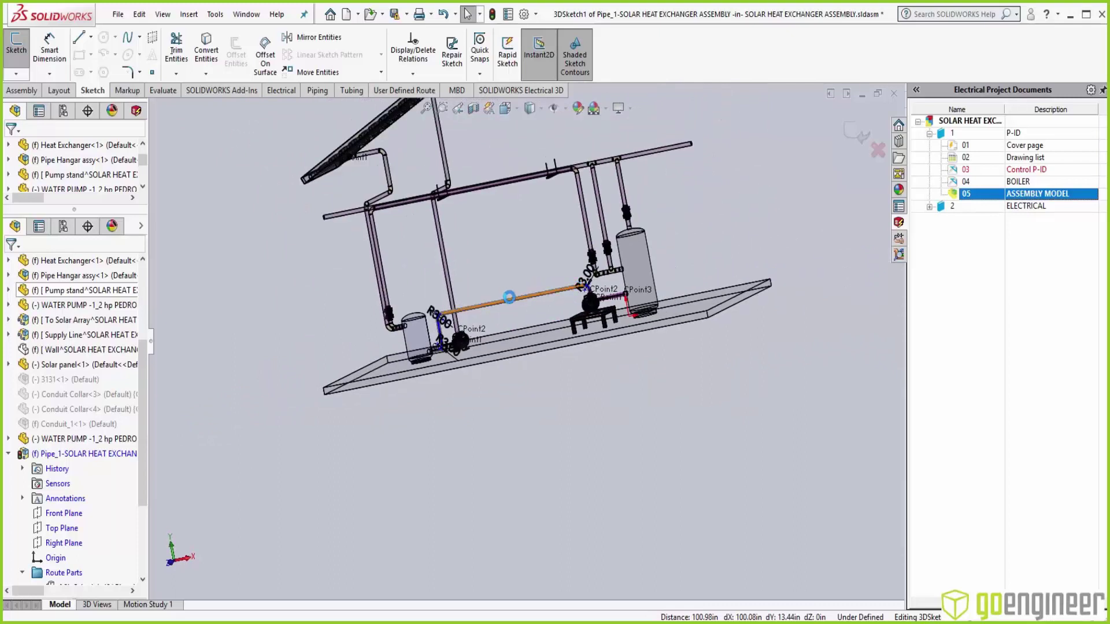
Select the top pipe run and open its Pipe_1 route for editing
{"action": "left_click", "coordinate": [509, 297]}
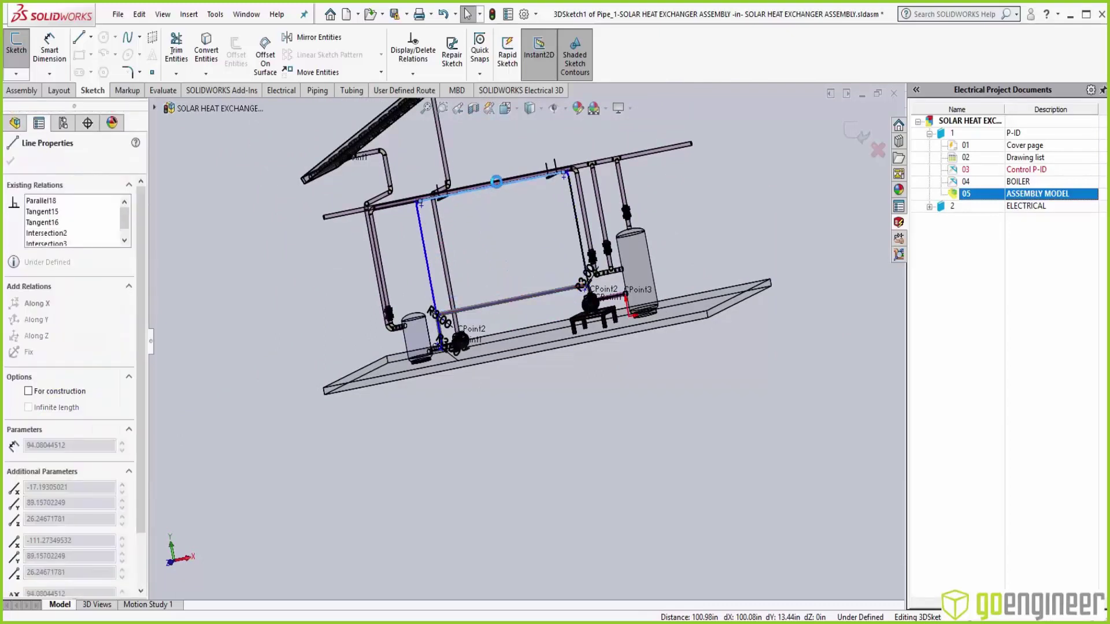
{"action": "left_click", "coordinate": [495, 293]}
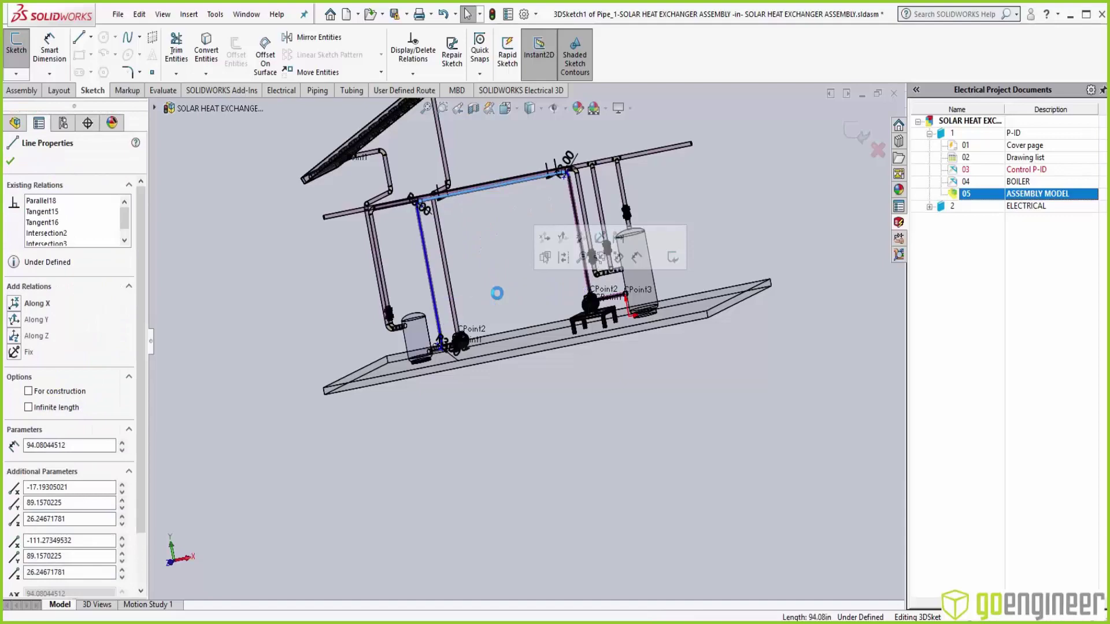
{"action": "scroll", "coordinate": [466, 188], "scroll_direction": "down", "scroll_amount": 6}
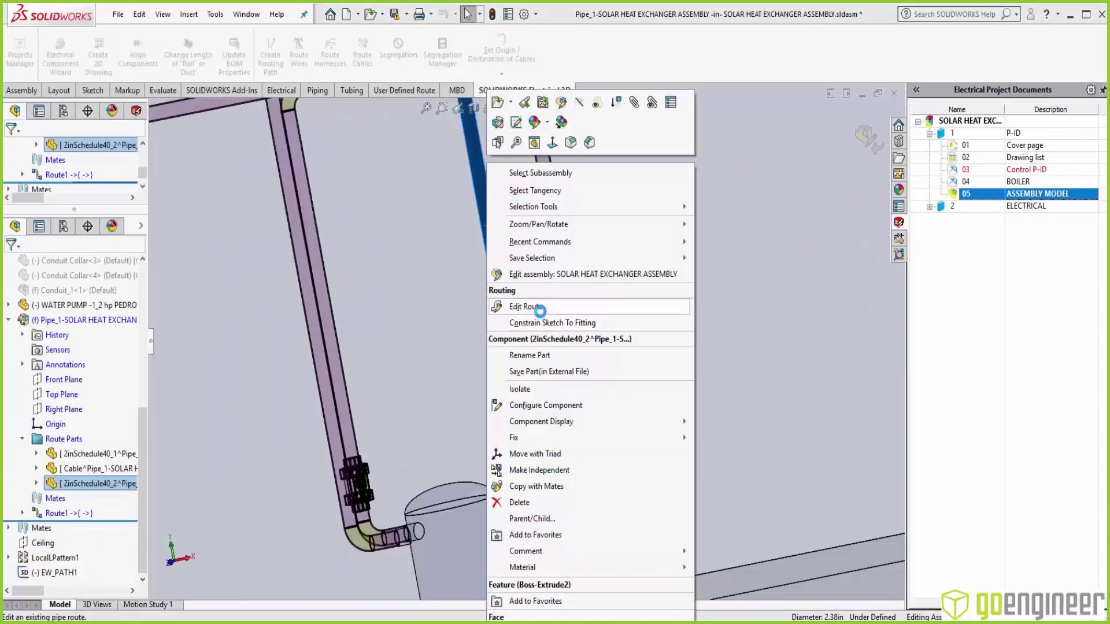
{"action": "left_click", "coordinate": [538, 305]}
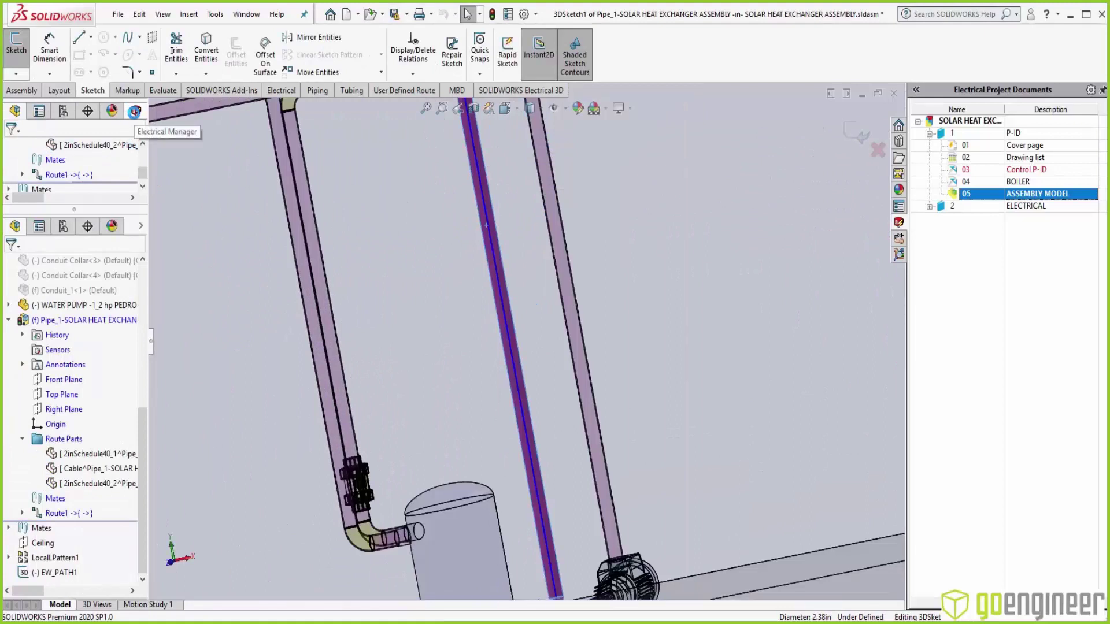
Show the Electrical Manager component list, enlarged, and select 03 - Control P-ID
{"action": "left_click", "coordinate": [136, 110]}
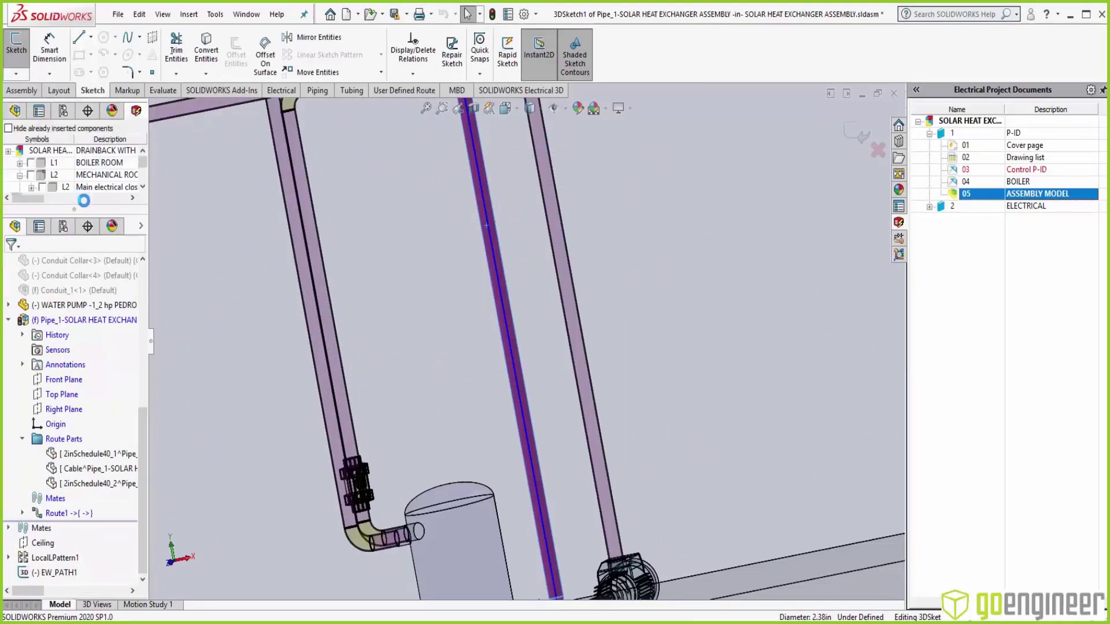
{"action": "left_click_drag", "start_coordinate": [81, 208], "coordinate": [67, 365]}
{"action": "left_click", "coordinate": [1012, 168]}
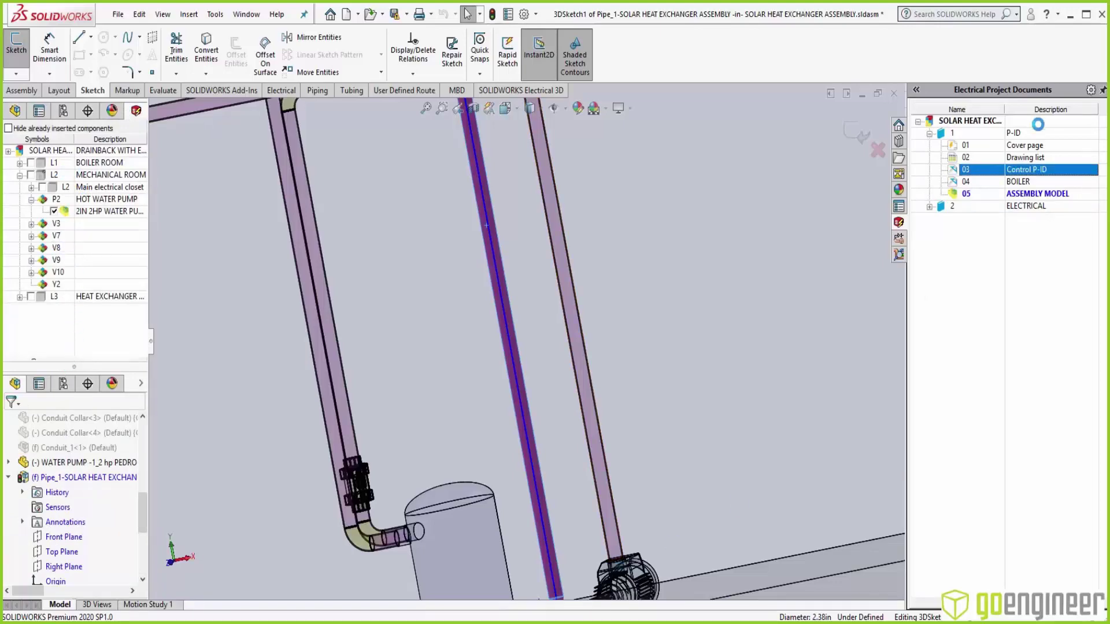
Drag V3's 2IN PVC BALL VALVE inline onto the solar-array pipe and exit the route sketch
{"action": "double_click", "coordinate": [997, 168]}
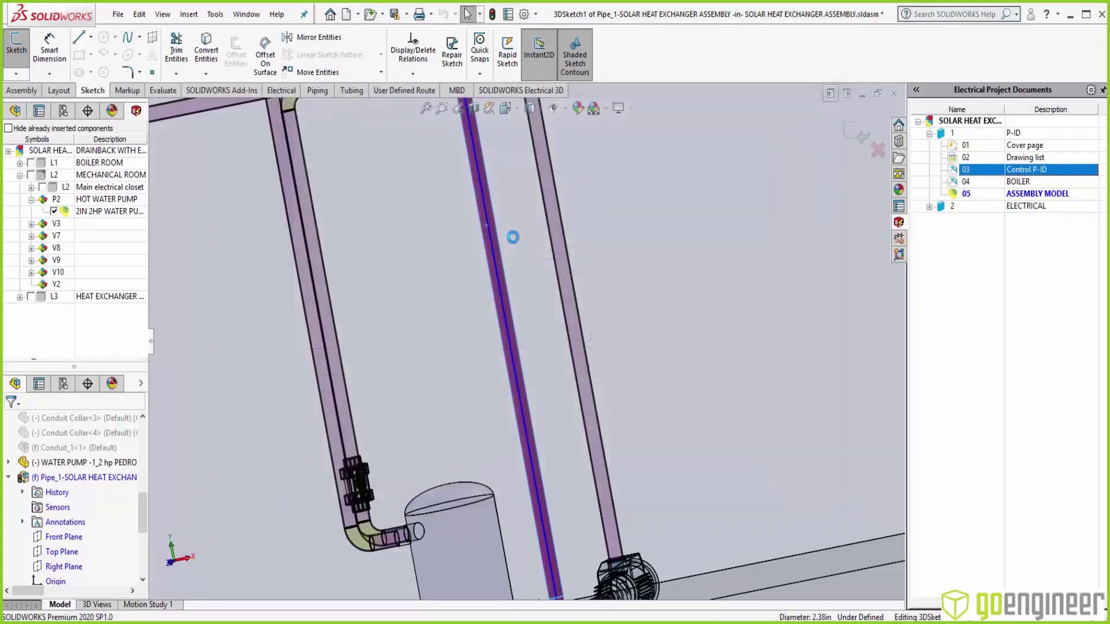
{"action": "left_click", "coordinate": [839, 99]}
{"action": "left_click", "coordinate": [31, 224]}
{"action": "left_click_drag", "start_coordinate": [81, 233], "coordinate": [499, 289]}
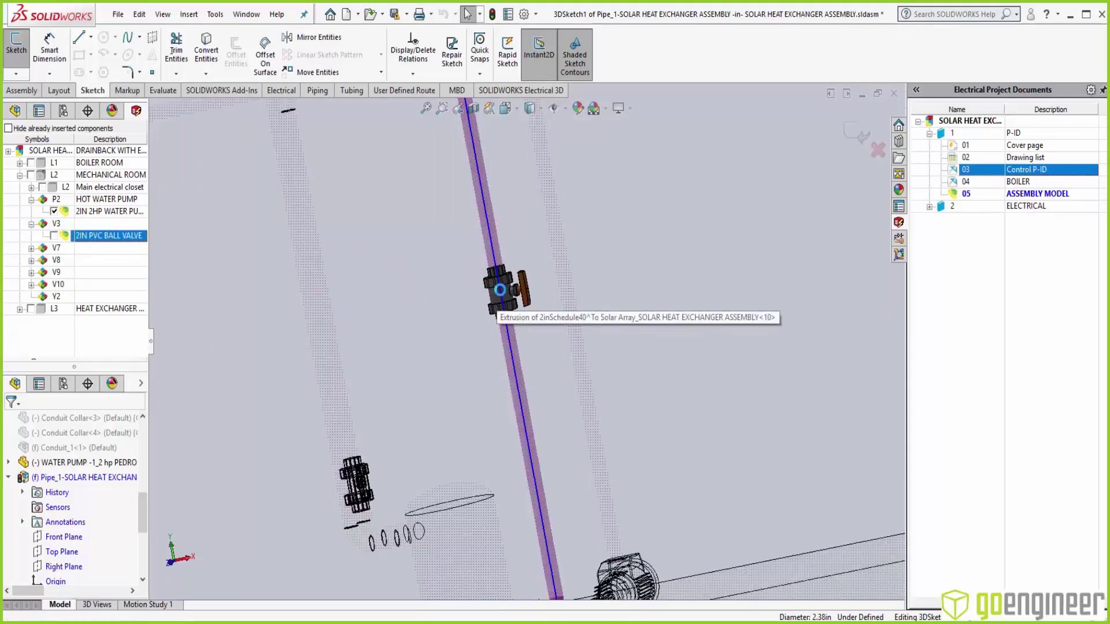
{"action": "left_click_drag", "start_coordinate": [499, 289], "coordinate": [500, 289]}
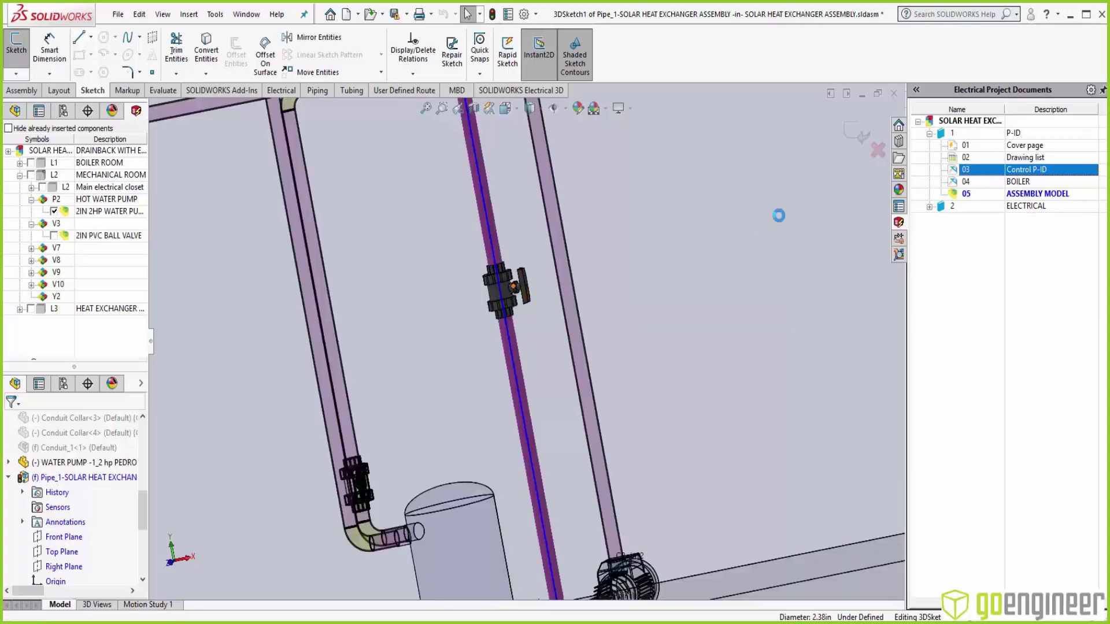
{"action": "left_click", "coordinate": [860, 135]}
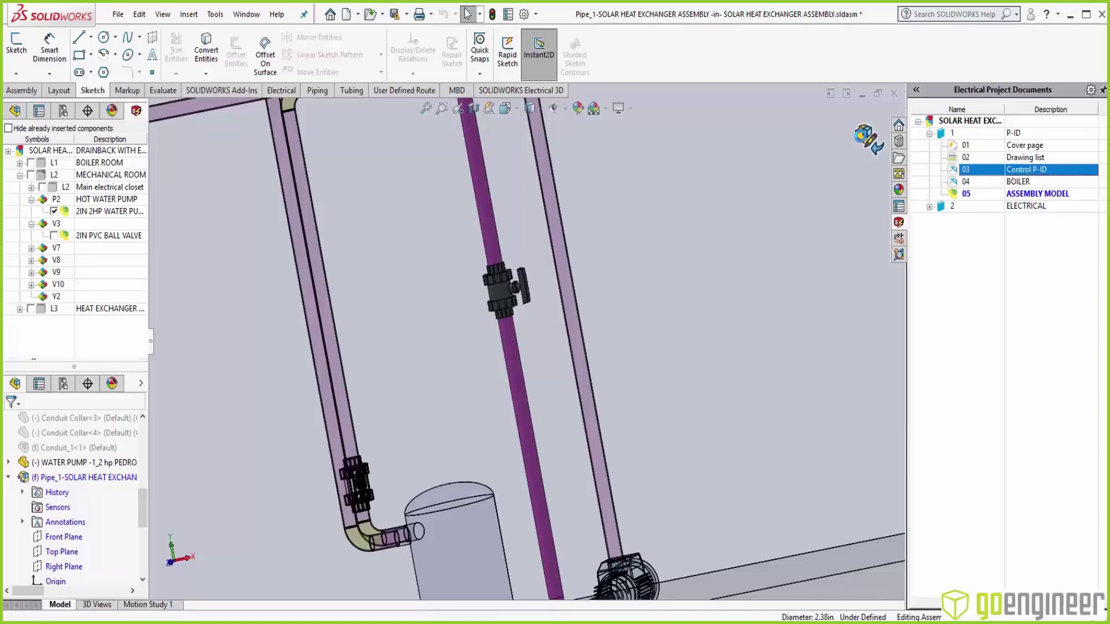
Exit Edit Component back to the top-level SOLAR HEAT EXCHANGER ASSEMBLY
{"action": "left_click", "coordinate": [861, 135]}
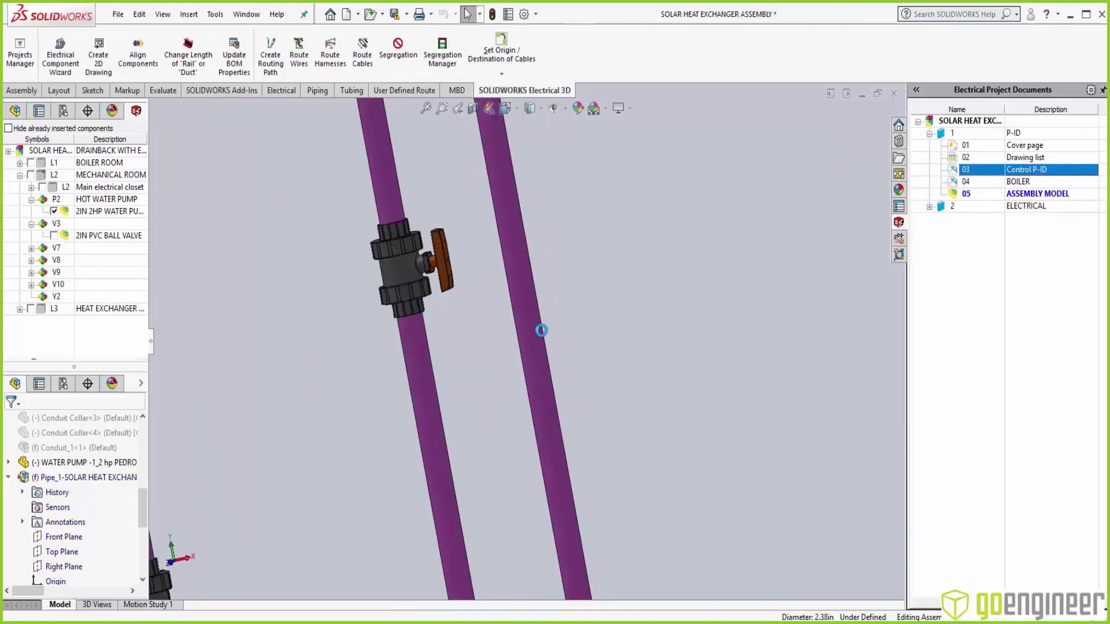